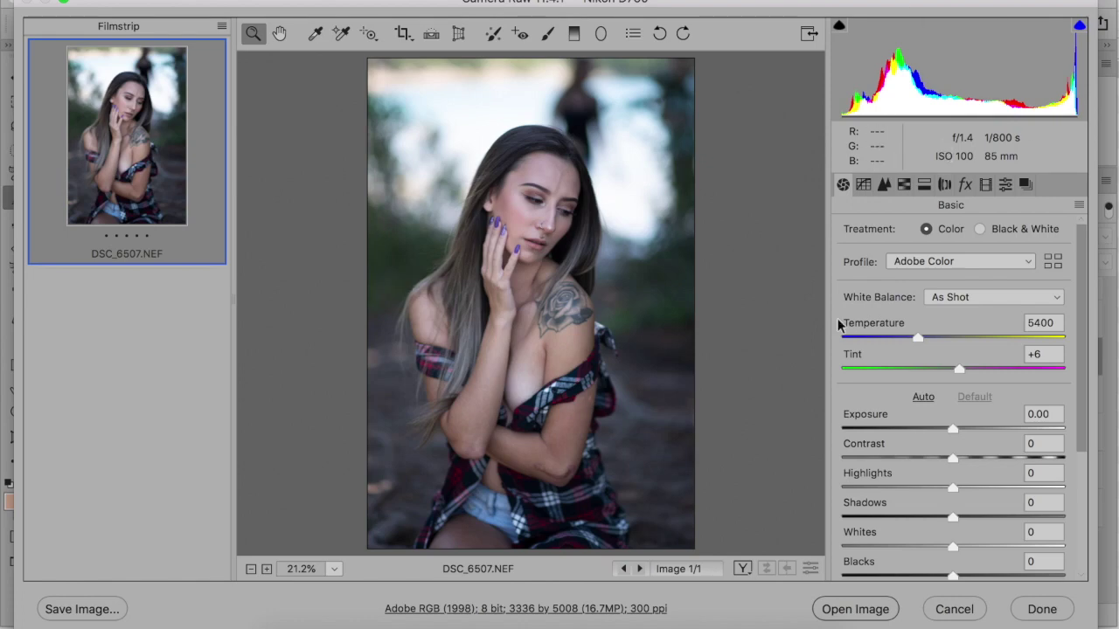
- Set the raw photo's Tint to 0 and show the before and after versions side by side, leaving Highlights at 0
{"action": "left_click_drag", "start_coordinate": [959, 372], "coordinate": [951, 373]}
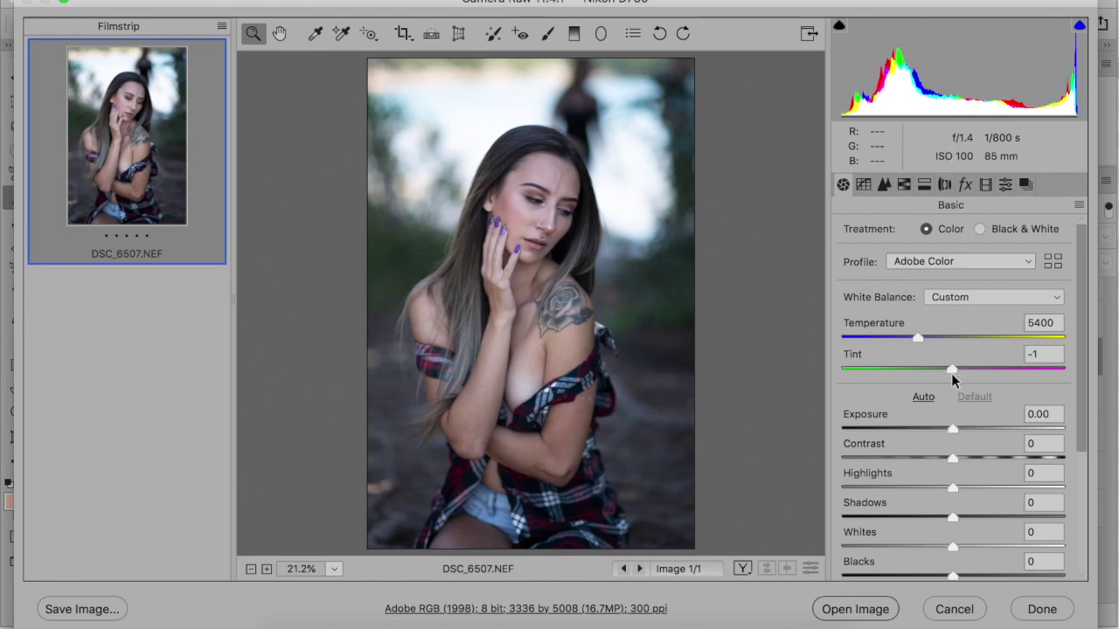
{"action": "left_click_drag", "start_coordinate": [951, 374], "coordinate": [952, 374]}
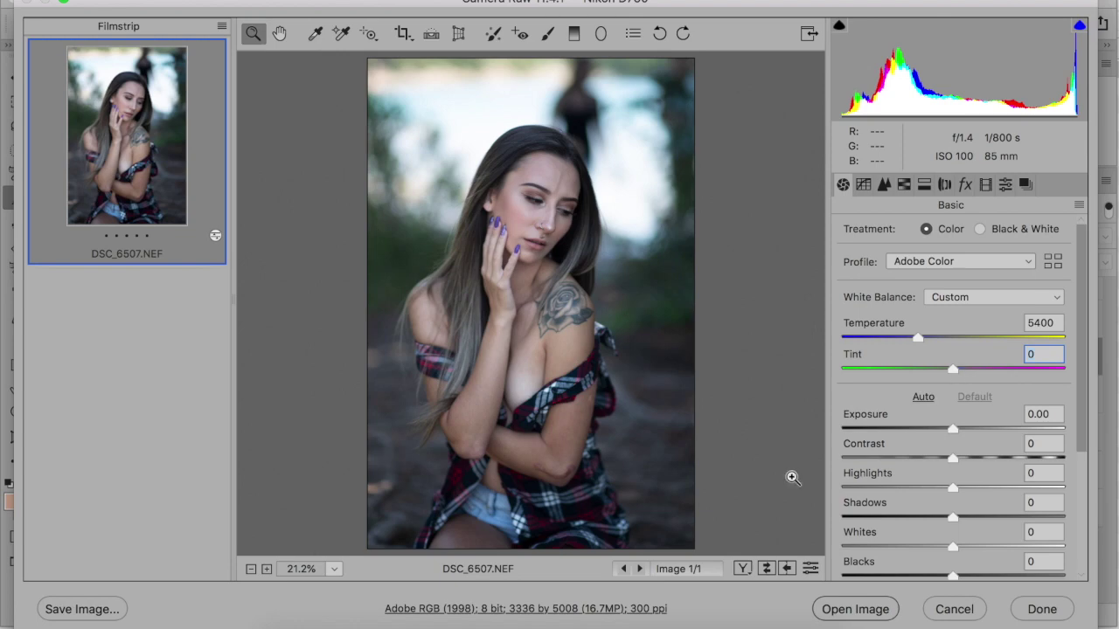
{"action": "left_click", "coordinate": [743, 570]}
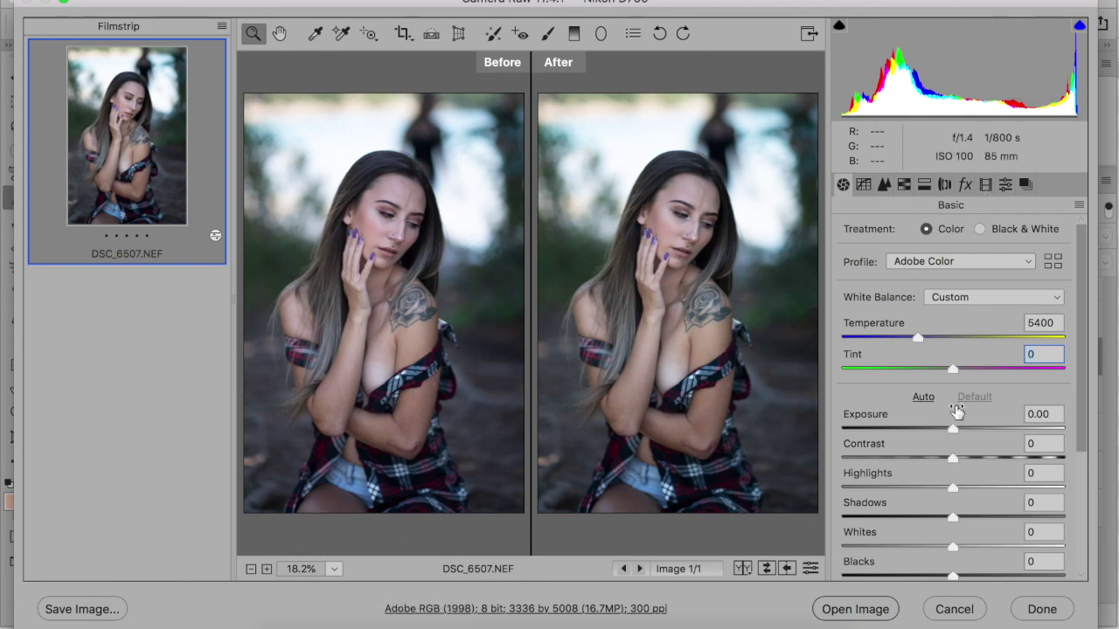
{"action": "left_click_drag", "start_coordinate": [917, 487], "coordinate": [957, 495]}
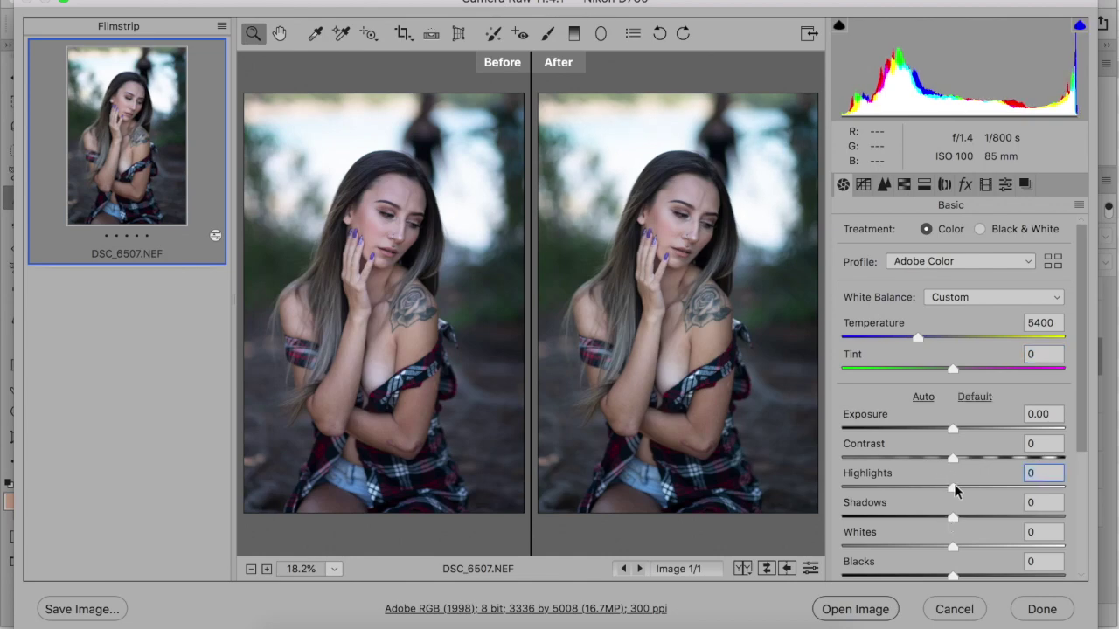
- Open the raw photo as a Photoshop document and collapse the document properties
{"action": "left_click", "coordinate": [860, 609]}
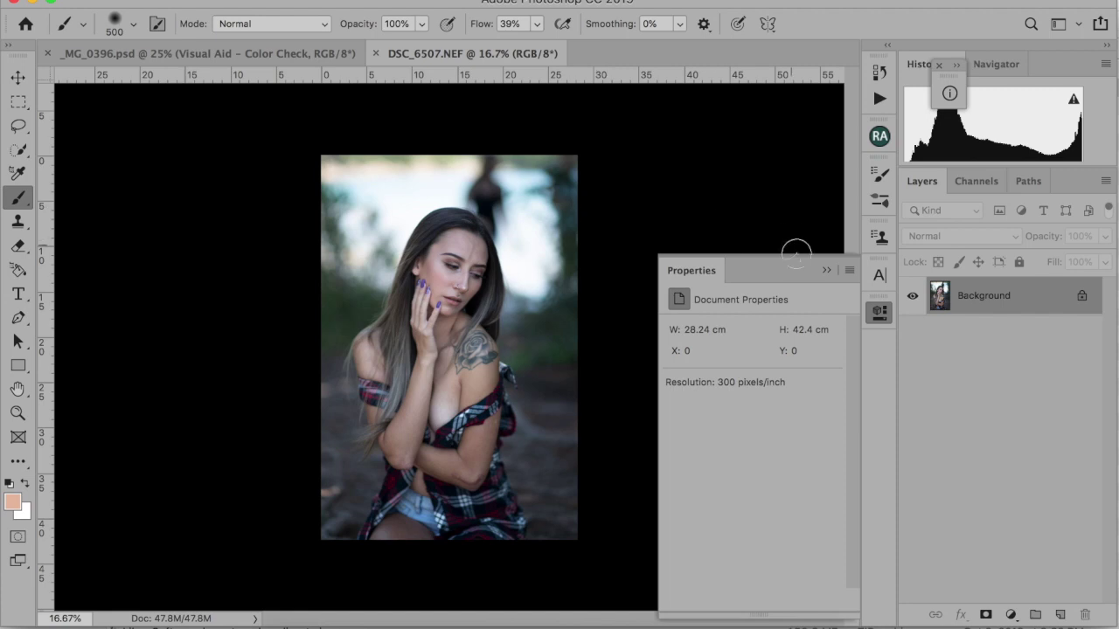
{"action": "left_click", "coordinate": [827, 271]}
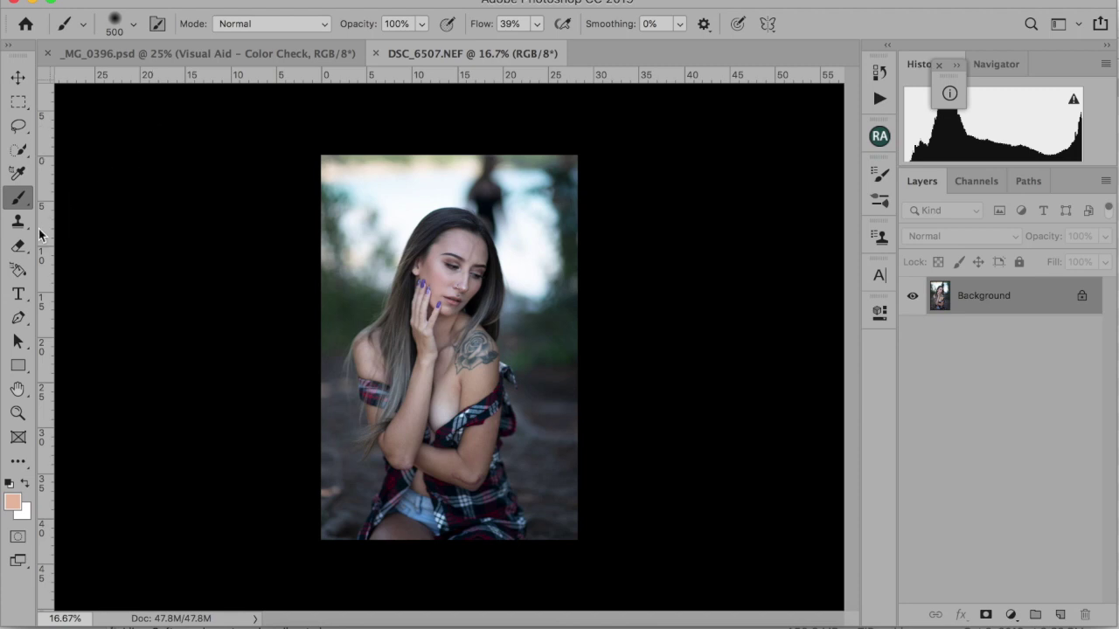
- Set the foreground colour to red (d71818) and add a new empty layer above the background
{"action": "left_click", "coordinate": [13, 502]}
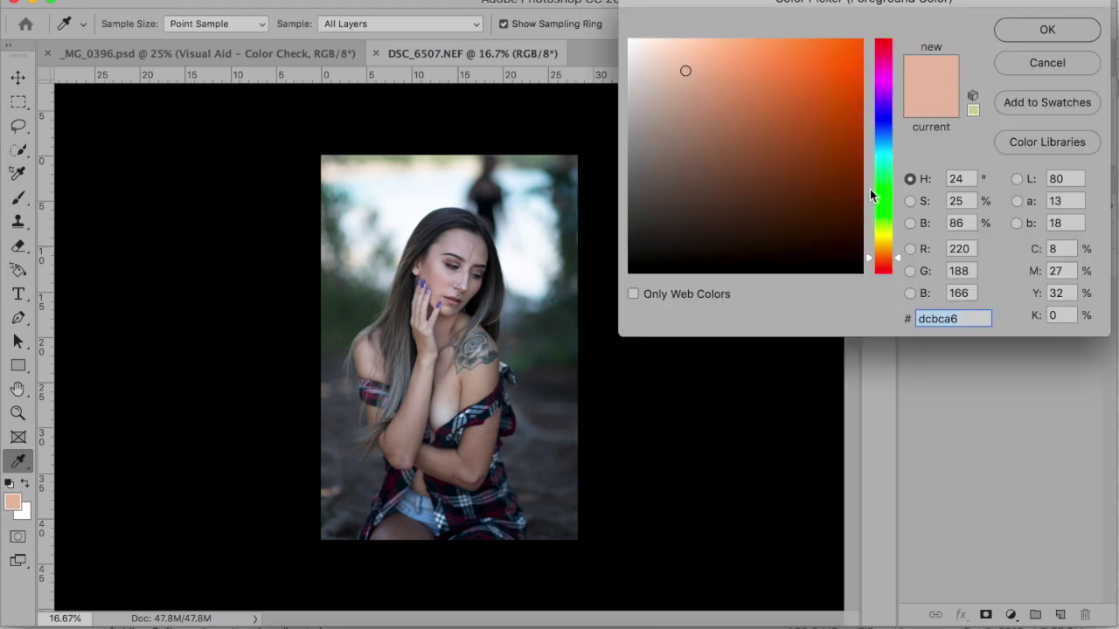
{"action": "left_click_drag", "start_coordinate": [893, 263], "coordinate": [891, 273]}
{"action": "left_click", "coordinate": [837, 75]}
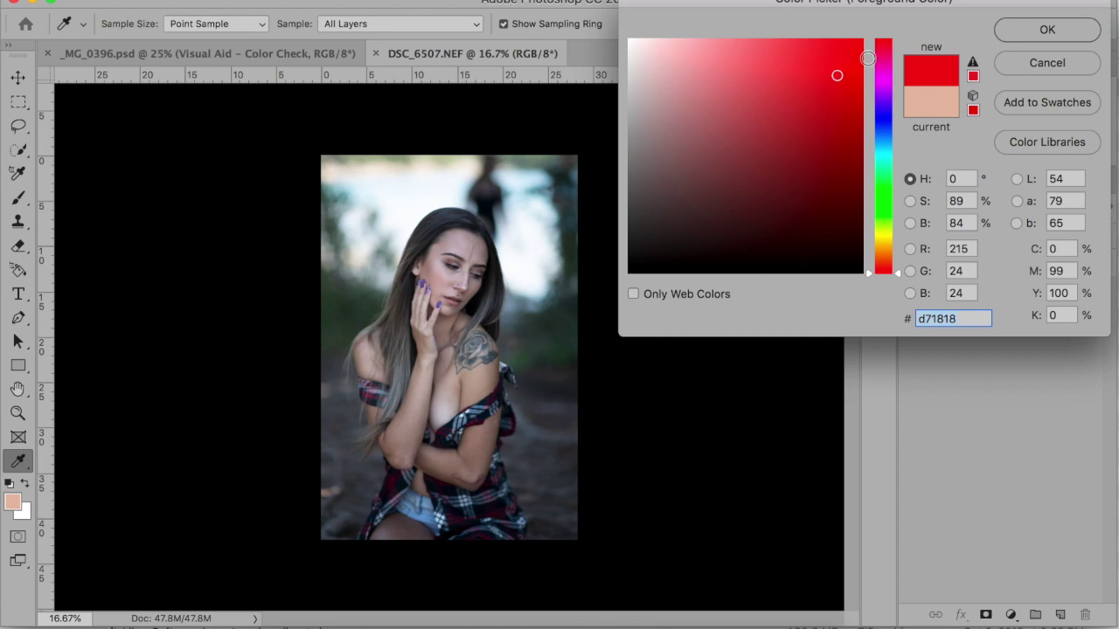
{"action": "left_click", "coordinate": [1029, 31]}
{"action": "left_click", "coordinate": [1060, 615]}
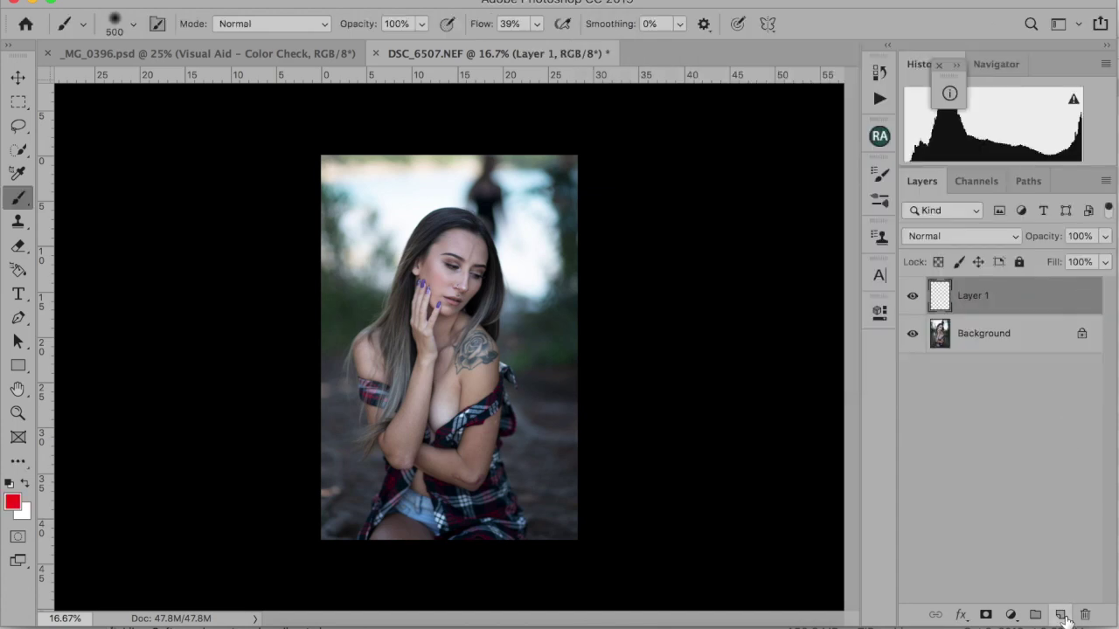
- Reduce the brush size to 60 and circle the uneven skin on the chest in red
{"action": "key", "text": "bracketleft"}
{"action": "key", "text": "bracketleft"}
{"action": "key", "text": "bracketleft"}
{"action": "key", "text": "bracketleft"}
{"action": "key", "text": "bracketleft"}
{"action": "key", "text": "bracketleft"}
{"action": "key", "text": "bracketleft"}
{"action": "key", "text": "bracketleft"}
{"action": "key", "text": "bracketleft"}
{"action": "key", "text": "bracketleft"}
{"action": "key", "text": "bracketleft"}
{"action": "key", "text": "bracketleft"}
{"action": "key", "text": "bracketleft"}
{"action": "key", "text": "bracketleft"}
{"action": "mouse_move", "coordinate": [461, 367]}
{"action": "left_mouse_down"}
{"action": "mouse_move", "coordinate": [442, 439]}
{"action": "mouse_move", "coordinate": [463, 369]}
{"action": "left_mouse_up"}
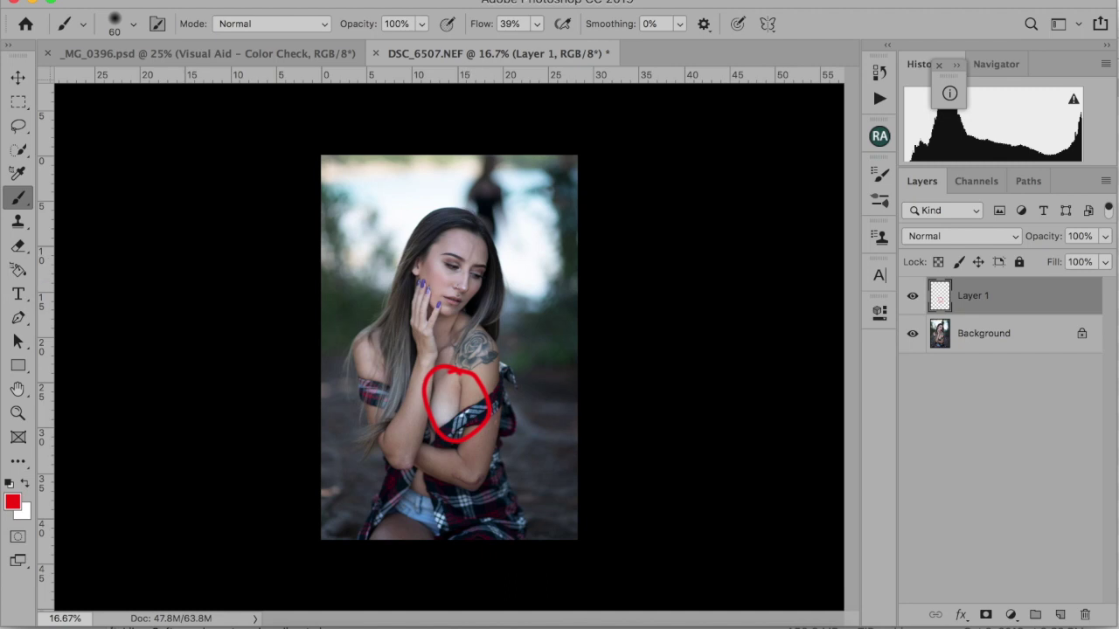
- Circle the inner corner of the eye and the area below the lips in red with a size 30 brush
{"action": "key", "text": "z"}
{"action": "left_click", "coordinate": [479, 260]}
{"action": "left_click", "coordinate": [479, 261]}
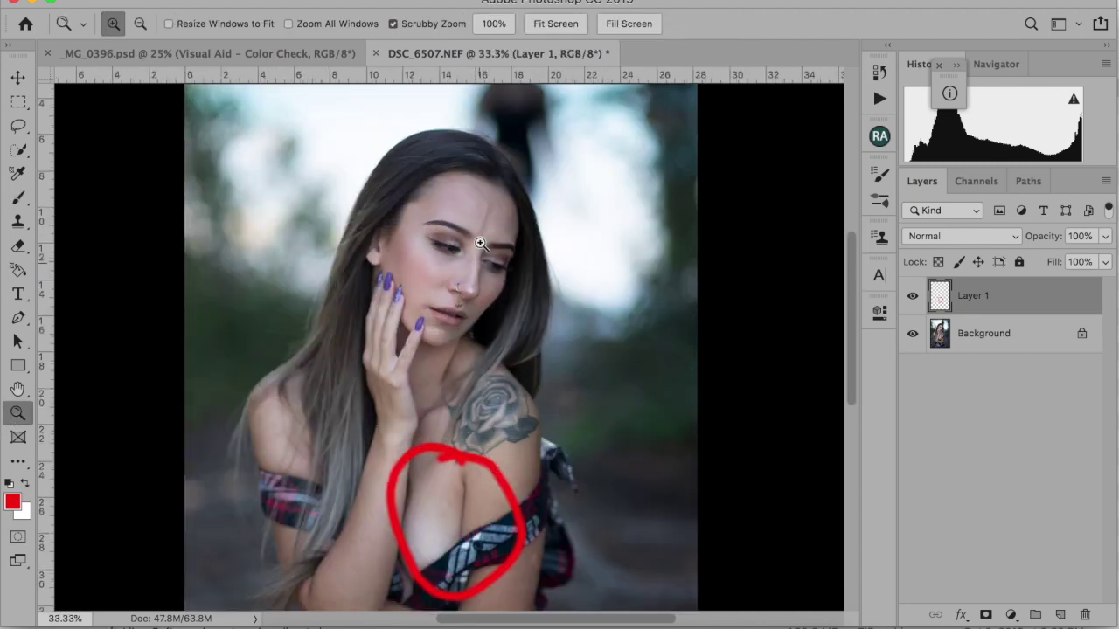
{"action": "left_click", "coordinate": [480, 243]}
{"action": "left_click", "coordinate": [480, 243]}
{"action": "key", "text": "b"}
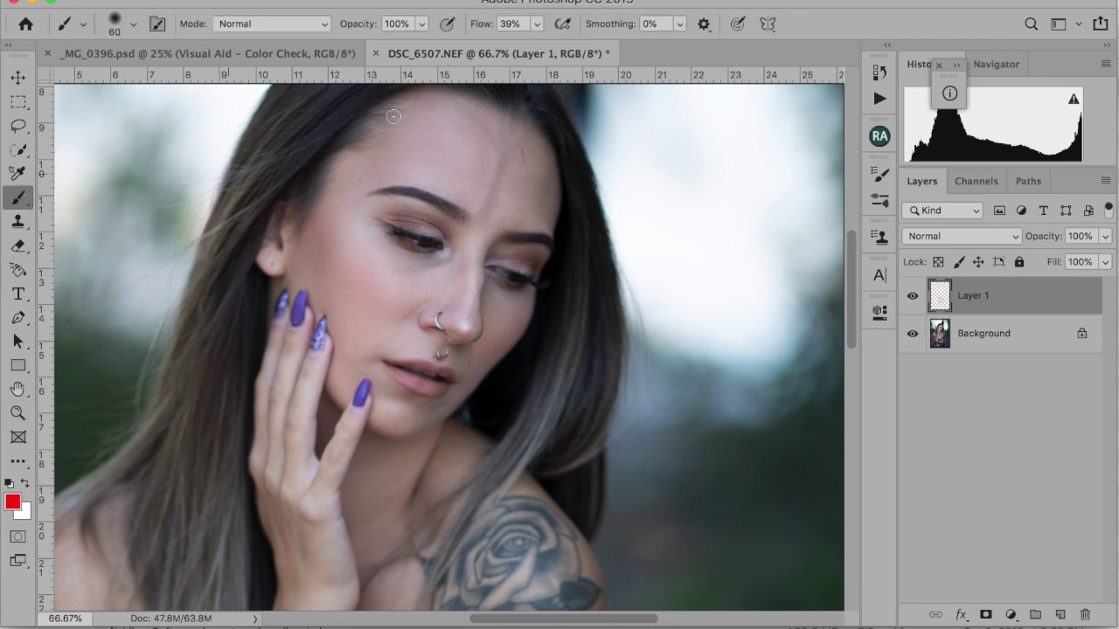
{"action": "left_click_drag", "start_coordinate": [197, 180], "coordinate": [254, 167]}
{"action": "key", "text": "super+z"}
{"action": "key", "text": "bracketleft"}
{"action": "key", "text": "bracketleft"}
{"action": "key", "text": "bracketleft"}
{"action": "mouse_move", "coordinate": [428, 279]}
{"action": "left_mouse_down"}
{"action": "mouse_move", "coordinate": [453, 238]}
{"action": "mouse_move", "coordinate": [423, 253]}
{"action": "mouse_move", "coordinate": [434, 278]}
{"action": "mouse_move", "coordinate": [444, 274]}
{"action": "left_mouse_up"}
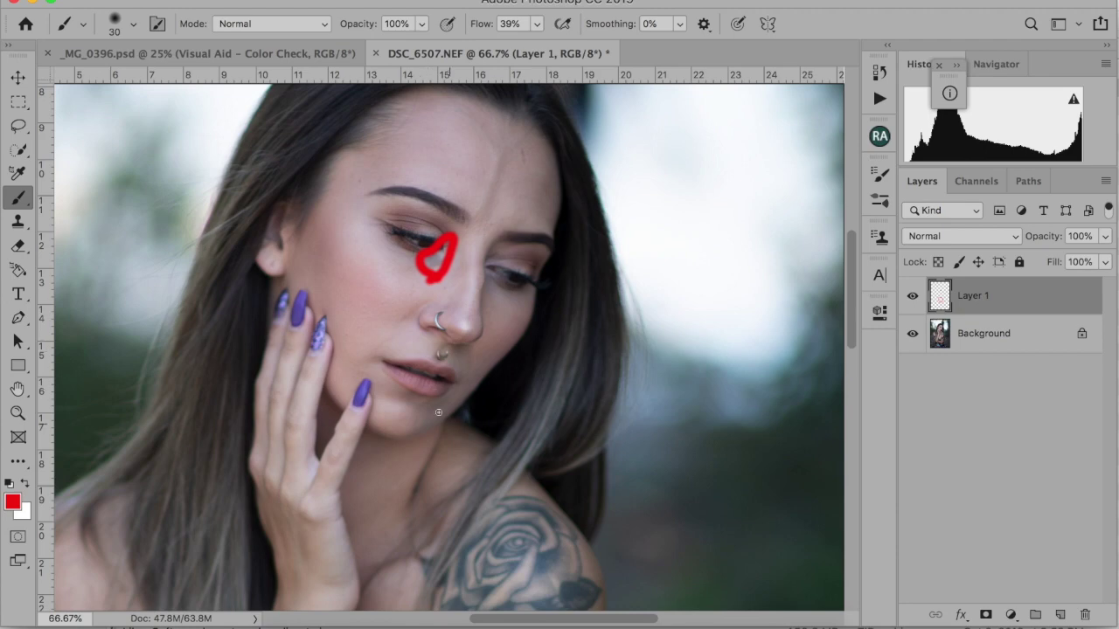
{"action": "mouse_move", "coordinate": [449, 372]}
{"action": "left_mouse_down"}
{"action": "mouse_move", "coordinate": [405, 424]}
{"action": "mouse_move", "coordinate": [468, 431]}
{"action": "mouse_move", "coordinate": [449, 375]}
{"action": "left_mouse_up"}
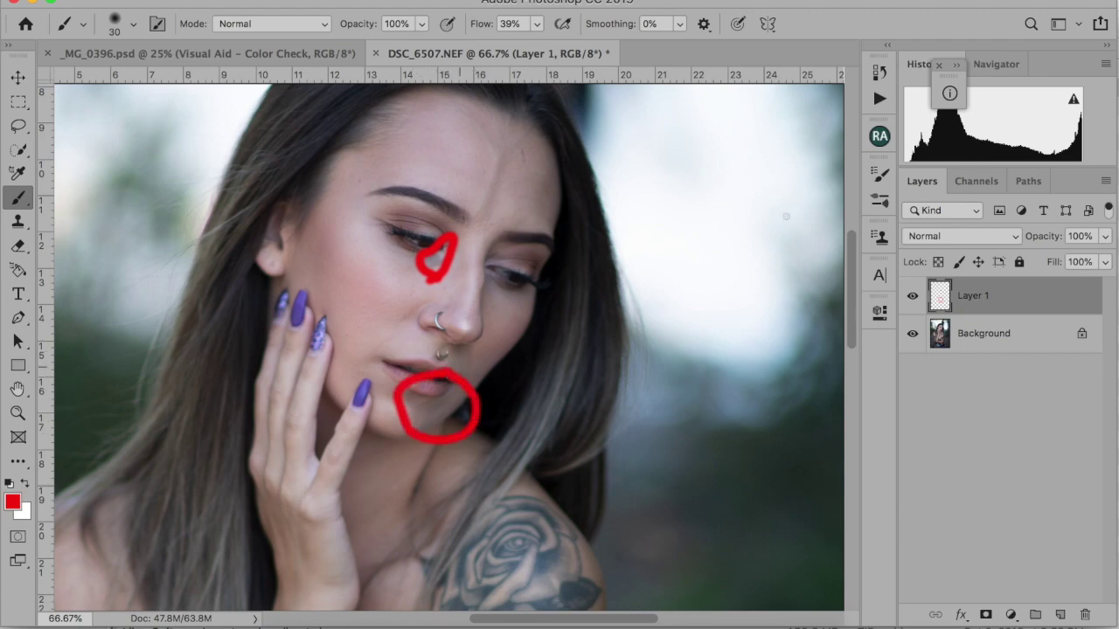
- Circle the vein and shadowed part of the forehead in red
{"action": "mouse_move", "coordinate": [851, 263]}
{"action": "left_mouse_down"}
{"action": "mouse_move", "coordinate": [853, 292]}
{"action": "mouse_move", "coordinate": [852, 260]}
{"action": "left_mouse_up"}
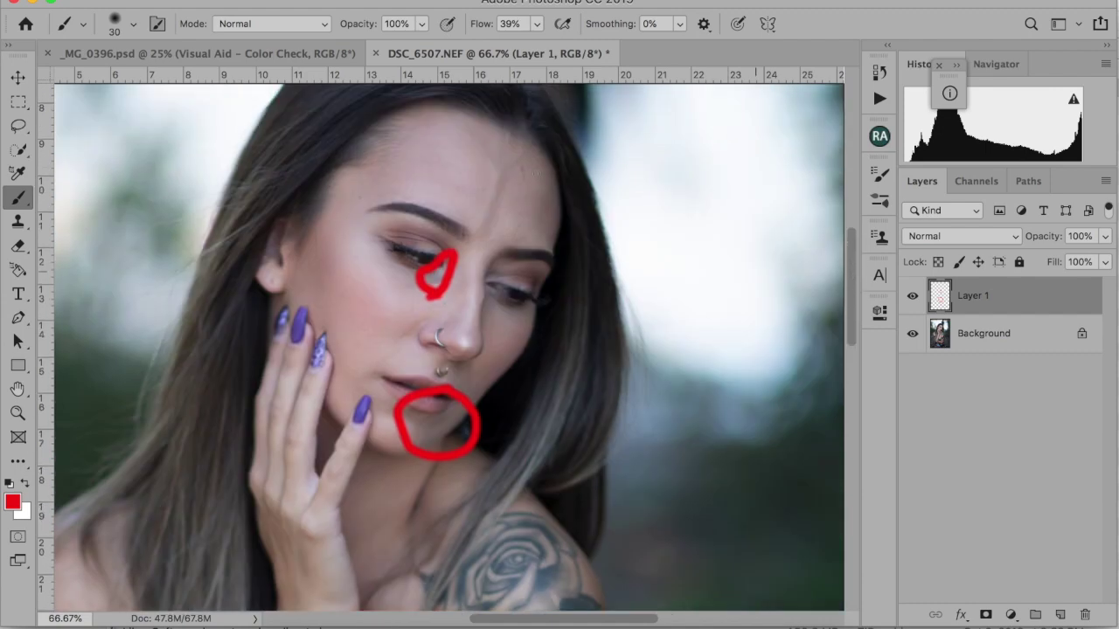
{"action": "left_click", "coordinate": [508, 128]}
{"action": "mouse_move", "coordinate": [483, 115]}
{"action": "left_mouse_down"}
{"action": "mouse_move", "coordinate": [455, 153]}
{"action": "mouse_move", "coordinate": [480, 238]}
{"action": "mouse_move", "coordinate": [551, 234]}
{"action": "mouse_move", "coordinate": [561, 172]}
{"action": "mouse_move", "coordinate": [500, 127]}
{"action": "left_mouse_up"}
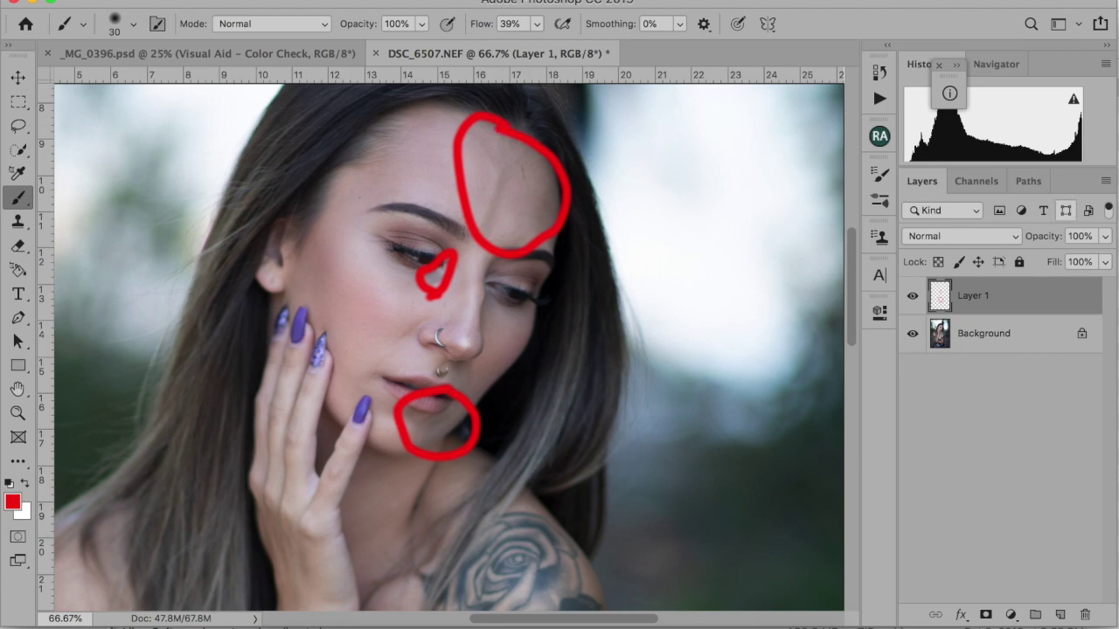
- Draw a large red circle around the model's crossed arms and elbows on the markup layer
{"action": "left_click_drag", "start_coordinate": [855, 267], "coordinate": [858, 236]}
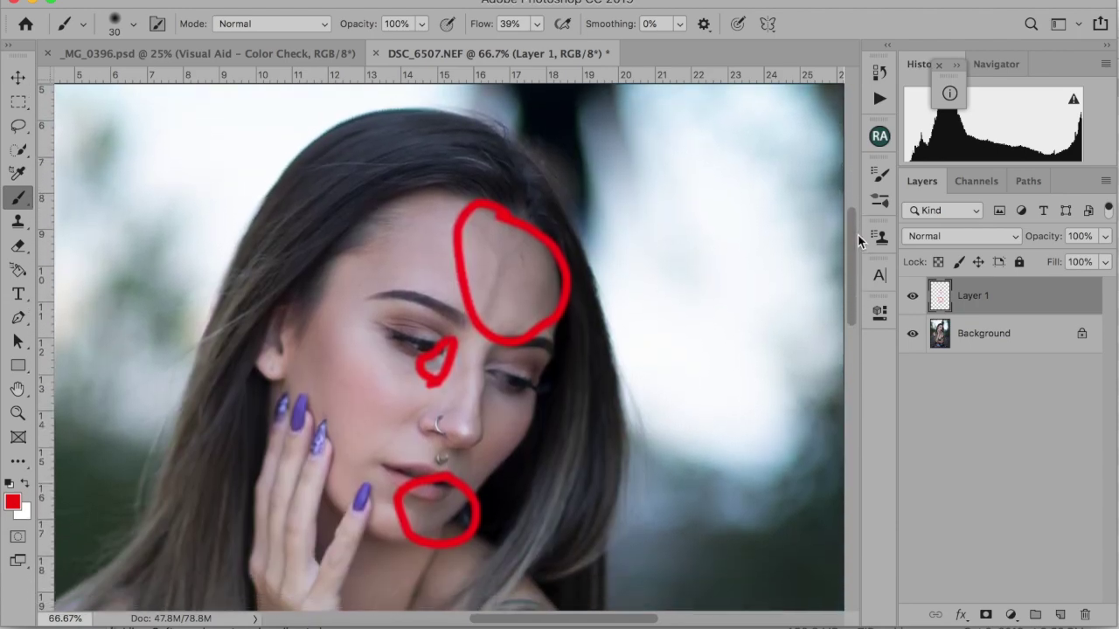
{"action": "left_click_drag", "start_coordinate": [857, 235], "coordinate": [885, 336]}
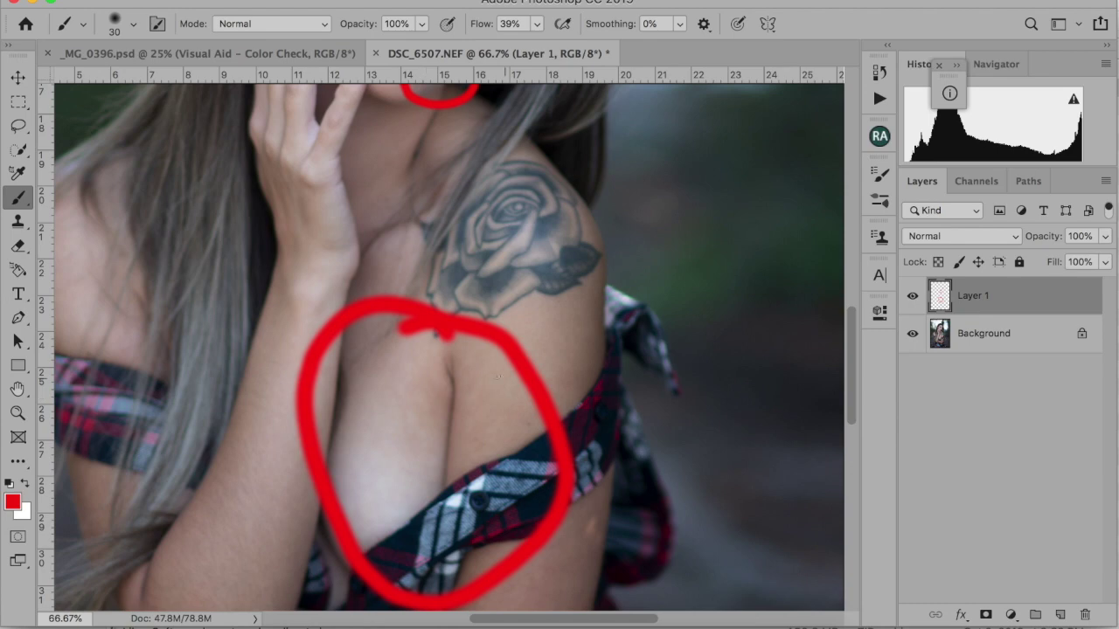
{"action": "left_click_drag", "start_coordinate": [857, 337], "coordinate": [864, 391]}
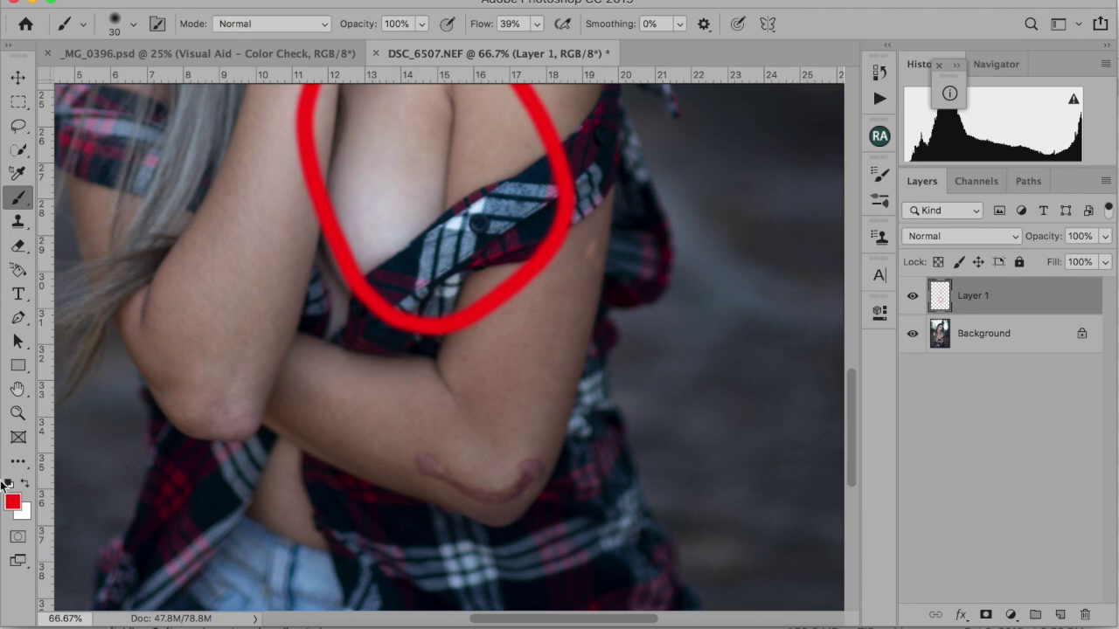
{"action": "left_click", "coordinate": [17, 413]}
{"action": "left_click", "coordinate": [559, 24]}
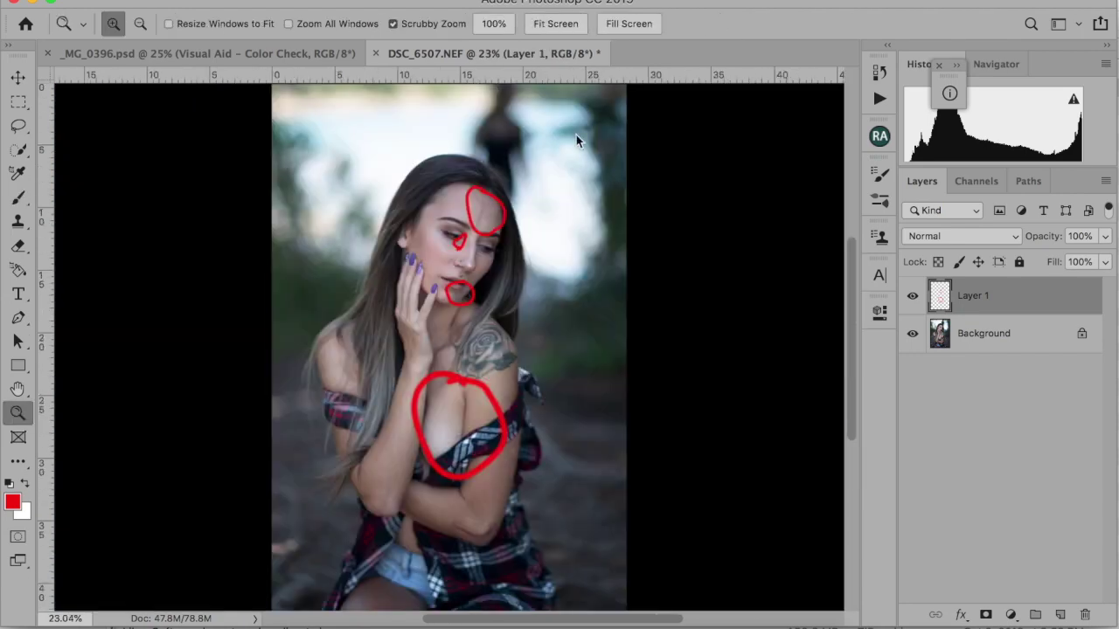
{"action": "left_click", "coordinate": [21, 200]}
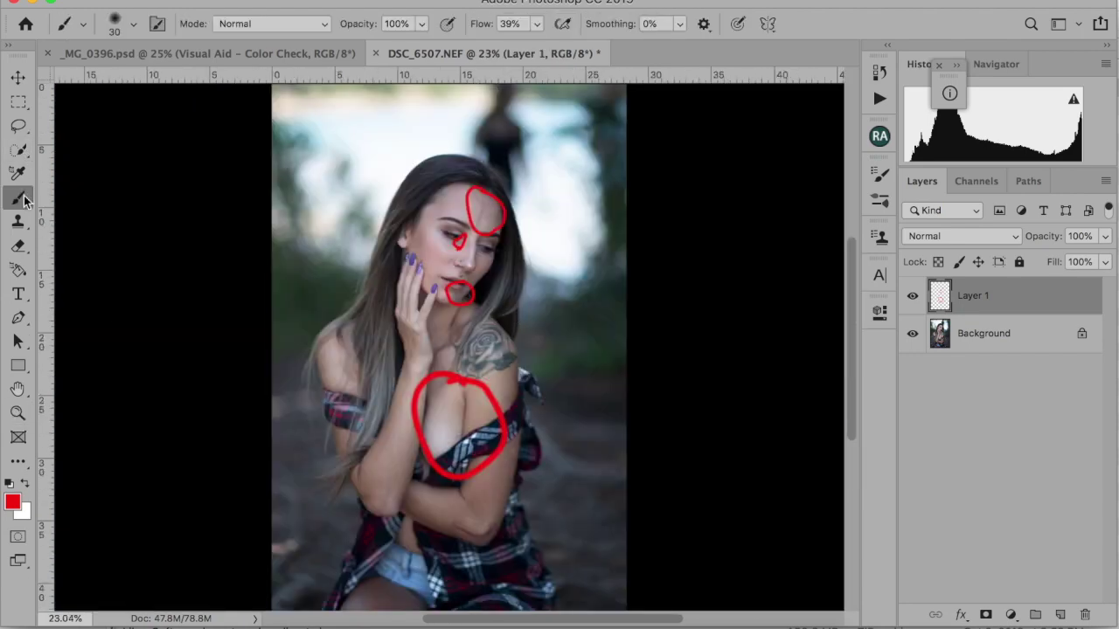
{"action": "mouse_move", "coordinate": [529, 416]}
{"action": "left_mouse_down"}
{"action": "mouse_move", "coordinate": [389, 478]}
{"action": "mouse_move", "coordinate": [455, 553]}
{"action": "mouse_move", "coordinate": [540, 472]}
{"action": "mouse_move", "coordinate": [529, 424]}
{"action": "left_mouse_up"}
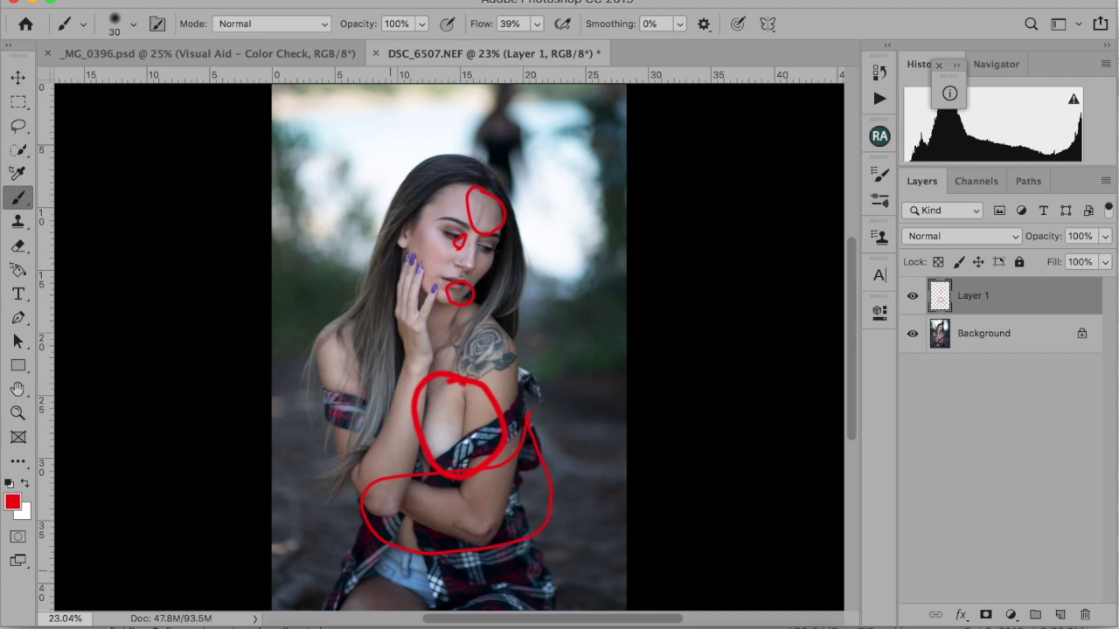
- Circle the thighs and the dark figure in the background in red
{"action": "mouse_move", "coordinate": [370, 571]}
{"action": "left_mouse_down"}
{"action": "mouse_move", "coordinate": [346, 581]}
{"action": "mouse_move", "coordinate": [335, 610]}
{"action": "left_mouse_up"}
{"action": "mouse_move", "coordinate": [420, 607]}
{"action": "left_mouse_down"}
{"action": "mouse_move", "coordinate": [441, 598]}
{"action": "mouse_move", "coordinate": [389, 565]}
{"action": "left_mouse_up"}
{"action": "mouse_move", "coordinate": [527, 88]}
{"action": "left_mouse_down"}
{"action": "mouse_move", "coordinate": [480, 96]}
{"action": "mouse_move", "coordinate": [468, 143]}
{"action": "mouse_move", "coordinate": [549, 198]}
{"action": "mouse_move", "coordinate": [554, 141]}
{"action": "mouse_move", "coordinate": [527, 88]}
{"action": "left_mouse_up"}
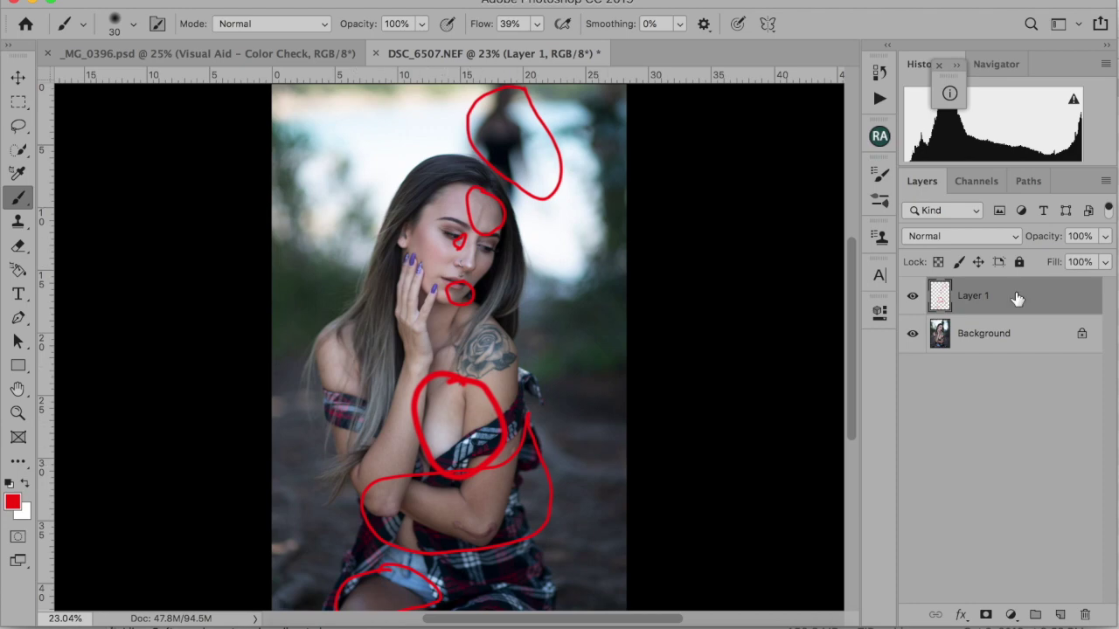
- Toggle the red markup layer off and on to compare the marked problem areas with the photo
{"action": "left_click", "coordinate": [913, 297]}
{"action": "left_click", "coordinate": [912, 298]}
{"action": "left_click", "coordinate": [913, 298]}
{"action": "left_click", "coordinate": [913, 297]}
{"action": "mouse_move", "coordinate": [586, 89]}
{"action": "left_mouse_down"}
{"action": "mouse_move", "coordinate": [616, 158]}
{"action": "mouse_move", "coordinate": [618, 86]}
{"action": "mouse_move", "coordinate": [581, 89]}
{"action": "left_mouse_up"}
{"action": "key", "text": "super+z"}
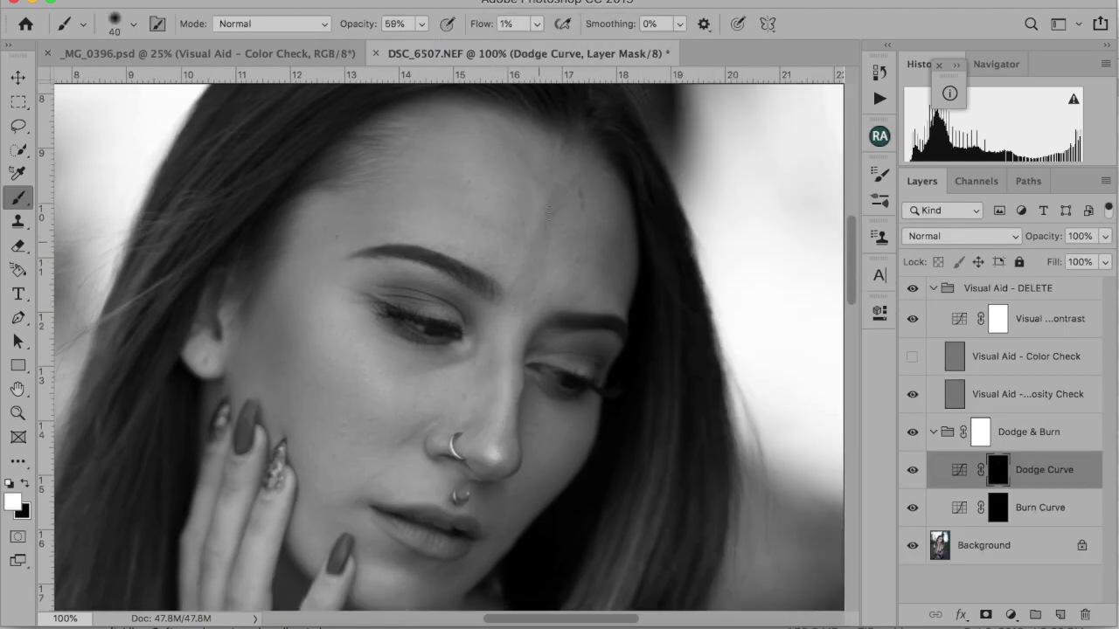
- Lighten the dark vein and line on the forehead by painting white on the Dodge Curve mask
{"action": "key", "text": "bracketleft"}
{"action": "left_click", "coordinate": [550, 214]}
{"action": "key", "text": "bracketright"}
{"action": "key", "text": "bracketright"}
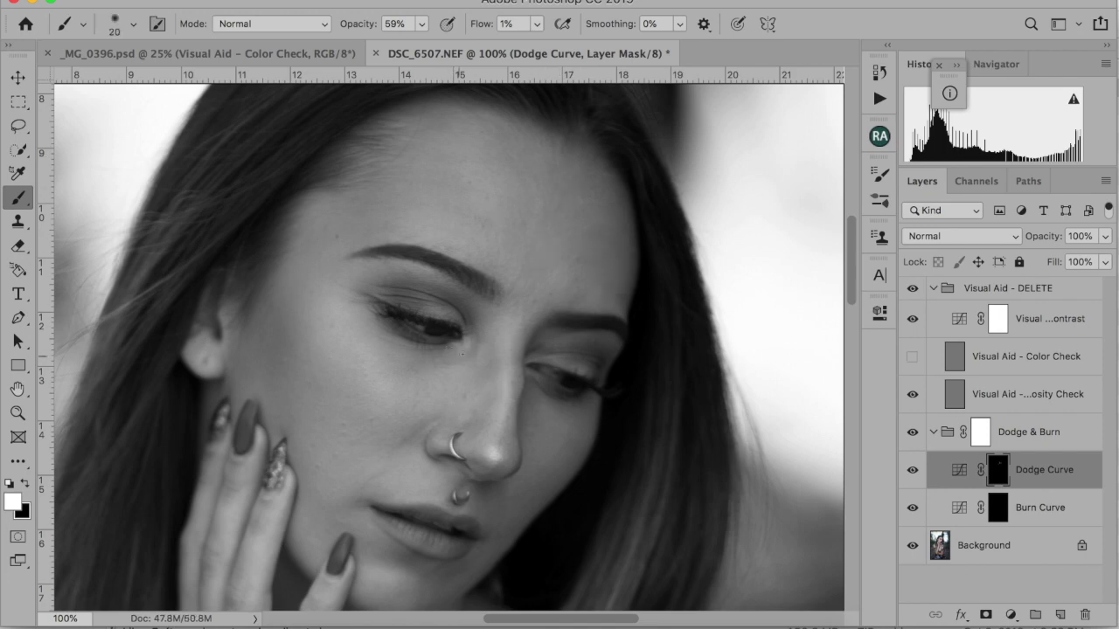
- Even out the facial skin tones, burning with a size 20 brush and dodging with a size 50 brush on the curve masks
{"action": "key", "text": "bracketleft"}
{"action": "key", "text": "alt+bracketleft"}
{"action": "key", "text": "bracketleft"}
{"action": "key", "text": "bracketleft"}
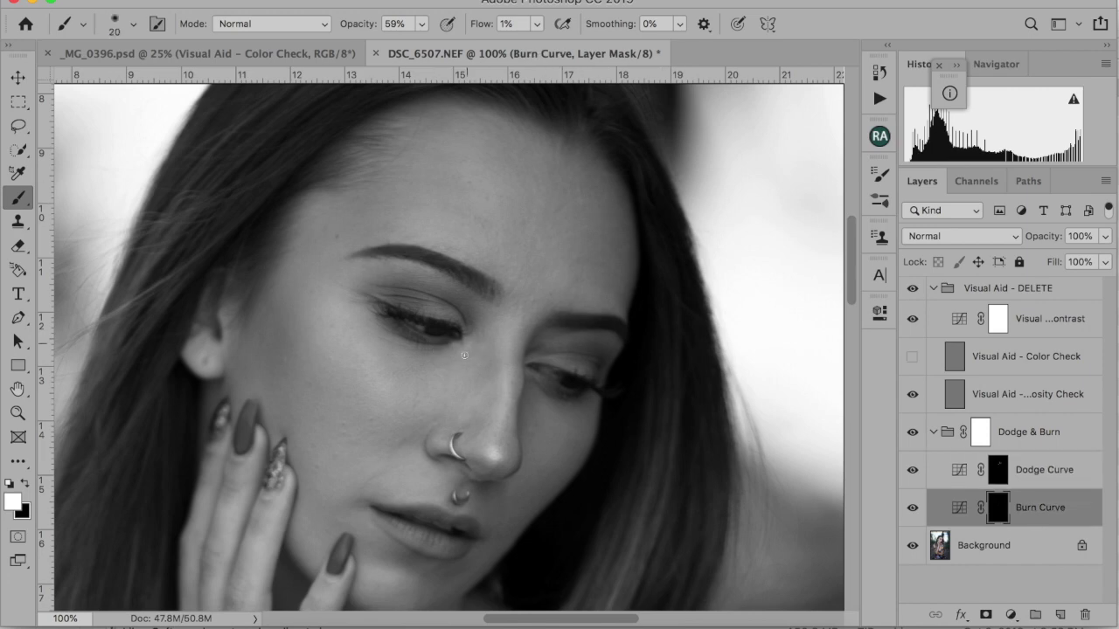
{"action": "key", "text": "alt+bracketright"}
{"action": "key", "text": "bracketright"}
{"action": "key", "text": "bracketright"}
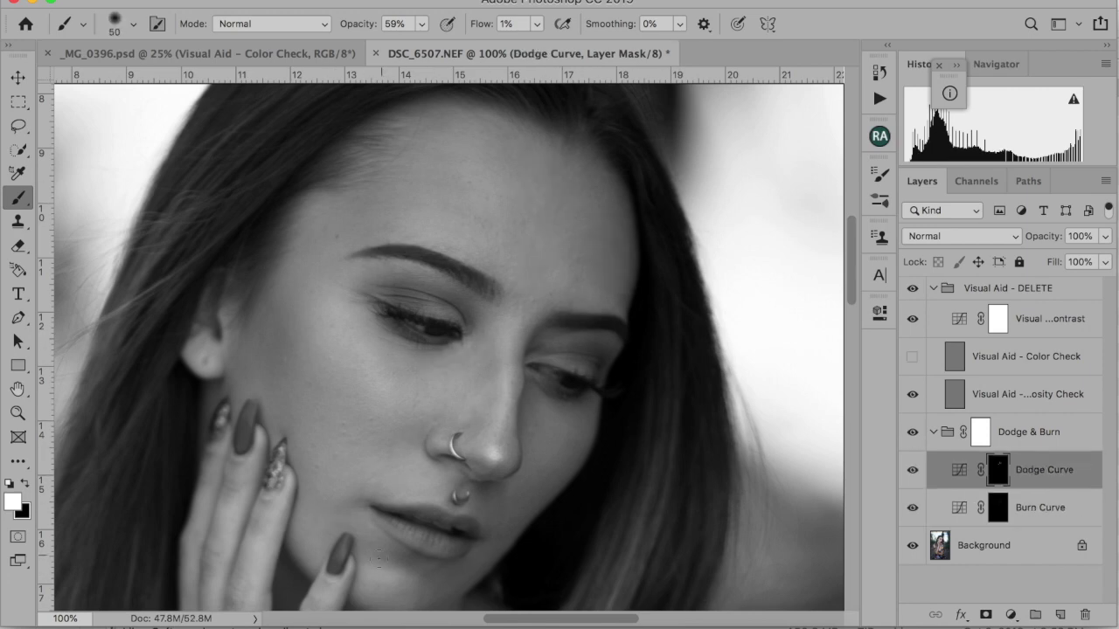
- Darken bright patches on the face by painting on the Burn Curve mask with a size 30 brush
{"action": "key", "text": "alt+bracketleft"}
{"action": "key", "text": "bracketright"}
{"action": "key", "text": "bracketright"}
{"action": "key", "text": "bracketright"}
{"action": "key", "text": "bracketright"}
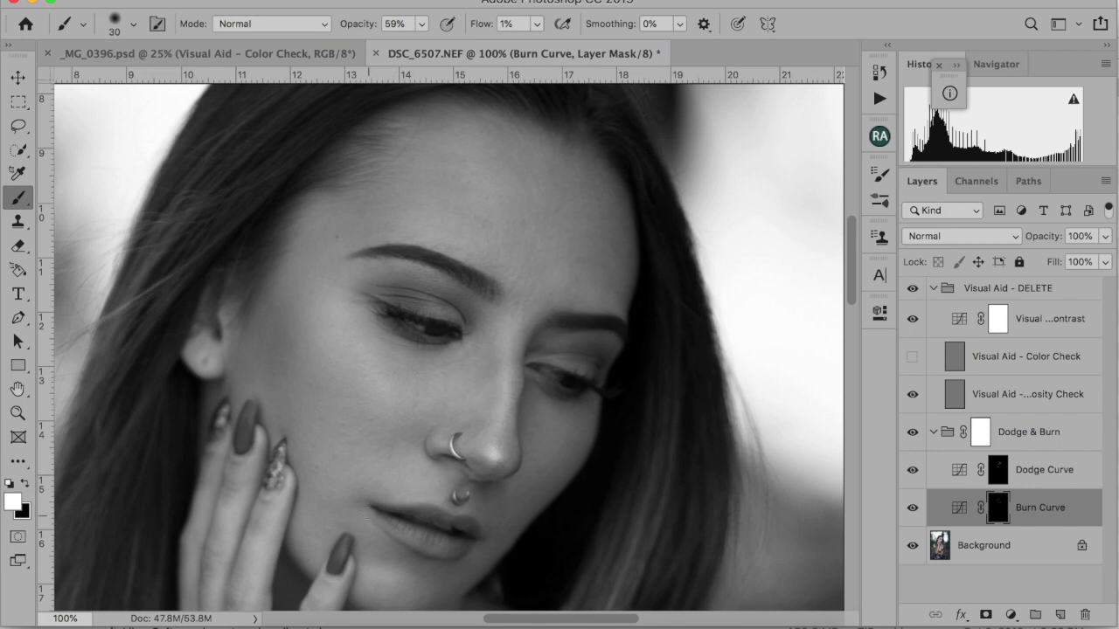
- Fit the whole photo in view and burn bright skin areas on the body with a size 125 brush
{"action": "scroll", "coordinate": [857, 277], "scroll_direction": "down", "scroll_amount": 10}
{"action": "key", "text": "ctrl+0"}
{"action": "key", "text": "bracketright"}
{"action": "key", "text": "bracketright"}
{"action": "key", "text": "bracketright"}
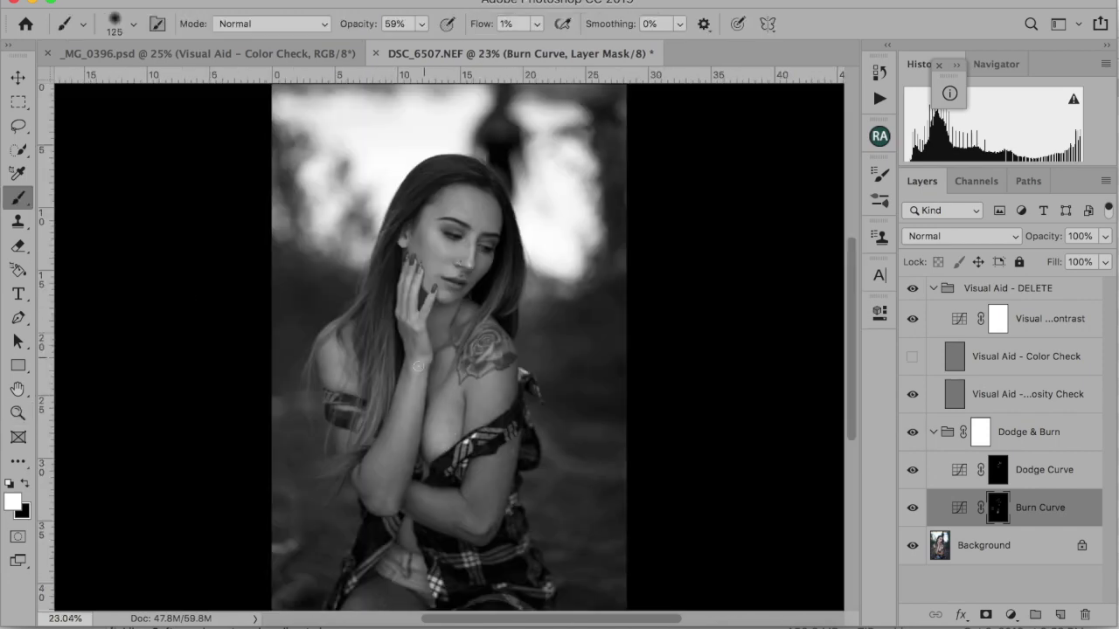
- Lighten the crossed arm and torso on the Dodge Curve mask, and prepare a size 125 brush on the Burn Curve mask
{"action": "key", "text": "alt+bracketright"}
{"action": "key", "text": "bracketleft"}
{"action": "key", "text": "bracketleft"}
{"action": "mouse_move", "coordinate": [494, 472]}
{"action": "left_mouse_down"}
{"action": "mouse_move", "coordinate": [444, 512]}
{"action": "mouse_move", "coordinate": [387, 475]}
{"action": "mouse_move", "coordinate": [412, 447]}
{"action": "left_mouse_up"}
{"action": "key", "text": "alt+bracketleft"}
{"action": "key", "text": "bracketright"}
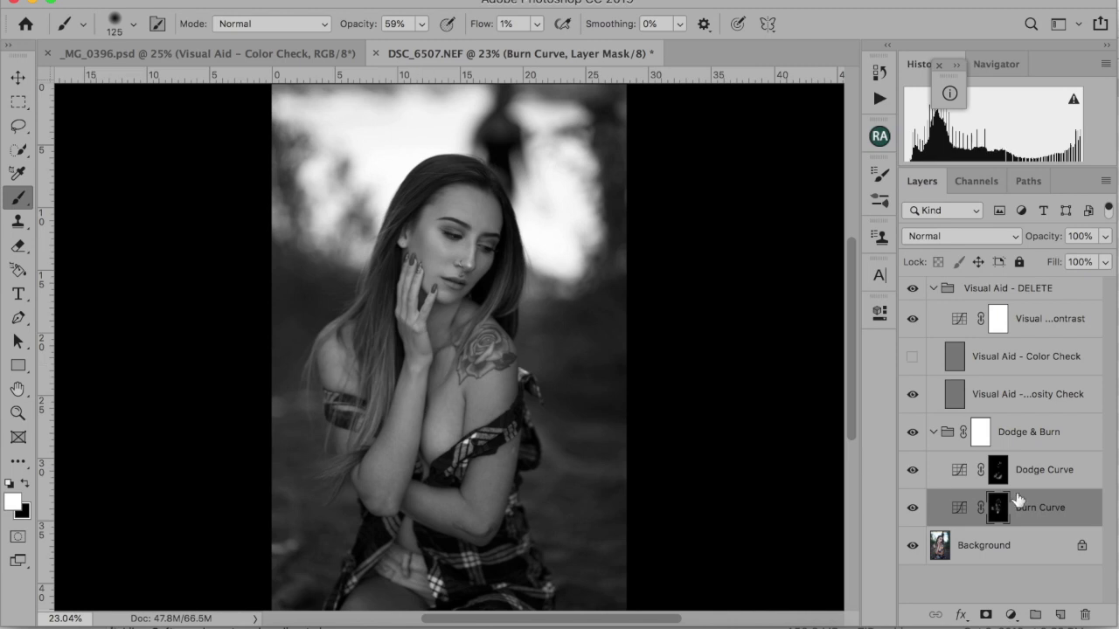
- Raise the brush opacity to 100%, dodge from the forearm down to the thigh, and burn bright areas on the Burn Curve mask
{"action": "key", "text": "alt+bracketright"}
{"action": "key", "text": "0"}
{"action": "key", "text": "bracketright"}
{"action": "left_click_drag", "start_coordinate": [392, 441], "coordinate": [374, 603]}
{"action": "key", "text": "alt+bracketleft"}
{"action": "key", "text": "bracketleft"}
{"action": "key", "text": "bracketleft"}
{"action": "key", "text": "bracketleft"}
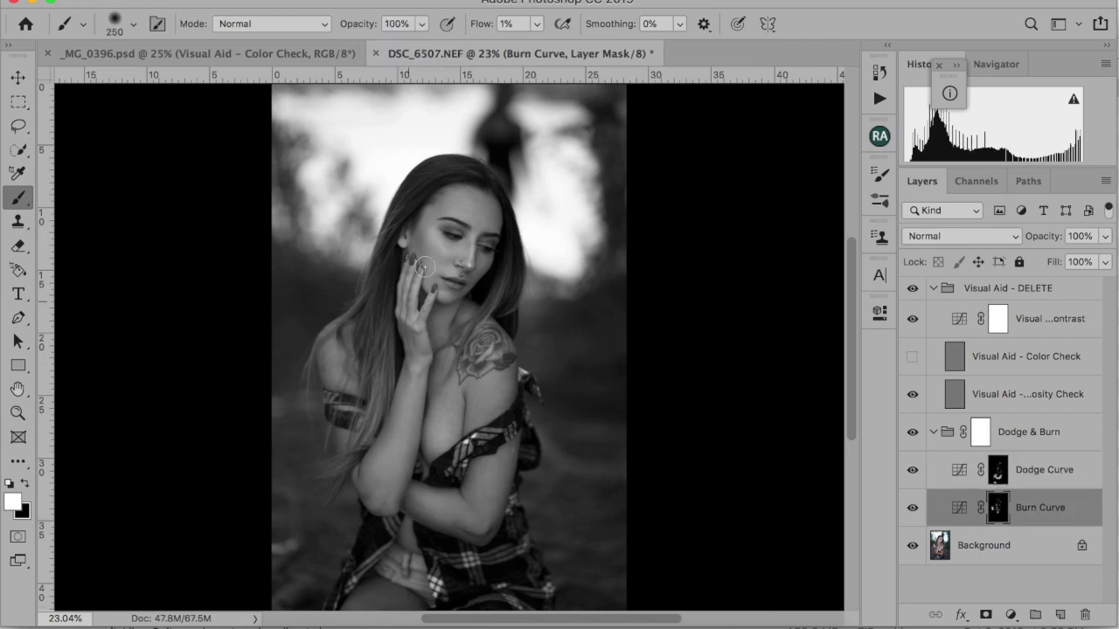
- Hide the visual aid group and toggle the Dodge & Burn group to compare the photo with and without retouching
{"action": "left_click", "coordinate": [998, 470]}
{"action": "left_click", "coordinate": [912, 432]}
{"action": "left_click", "coordinate": [912, 288]}
{"action": "left_click", "coordinate": [912, 432]}
- Show the visual aids again and refine the burning on the face using the Burn Curve mask
{"action": "left_click", "coordinate": [997, 508]}
{"action": "left_click", "coordinate": [912, 289]}
{"action": "key", "text": "z"}
{"action": "left_click", "coordinate": [467, 237]}
{"action": "key", "text": "b"}
{"action": "key", "text": "alt+bracketleft"}
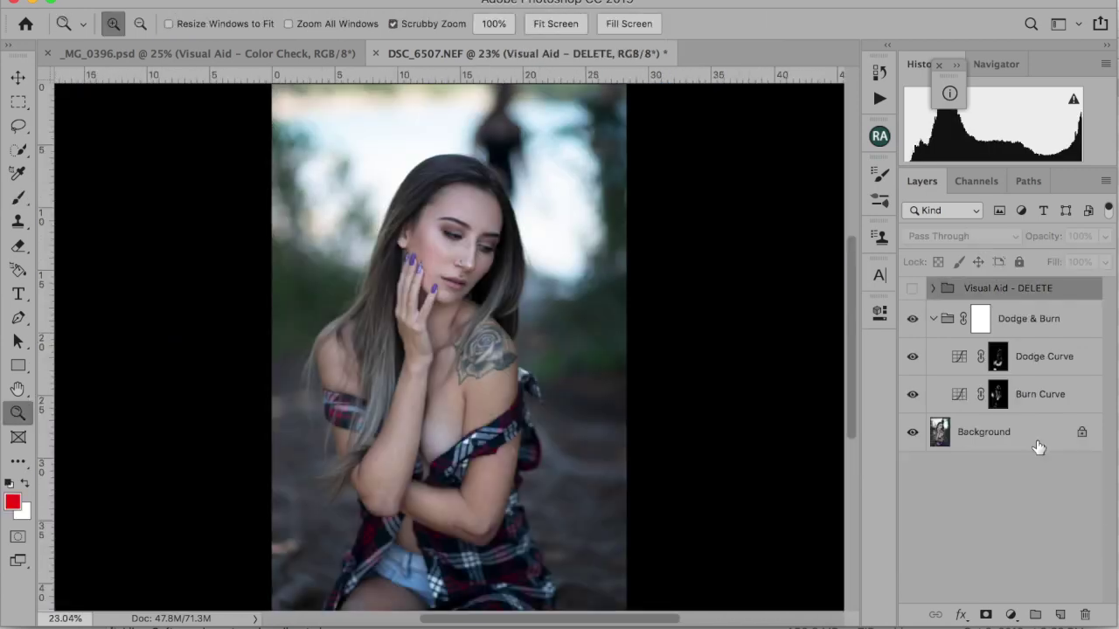
- Delete the Visual Aid - DELETE group and add a new empty layer above the collapsed Dodge & Burn group
{"action": "key", "text": "Delete"}
{"action": "key", "text": "ctrl+shift+alt+n"}
{"action": "left_click", "coordinate": [933, 334]}
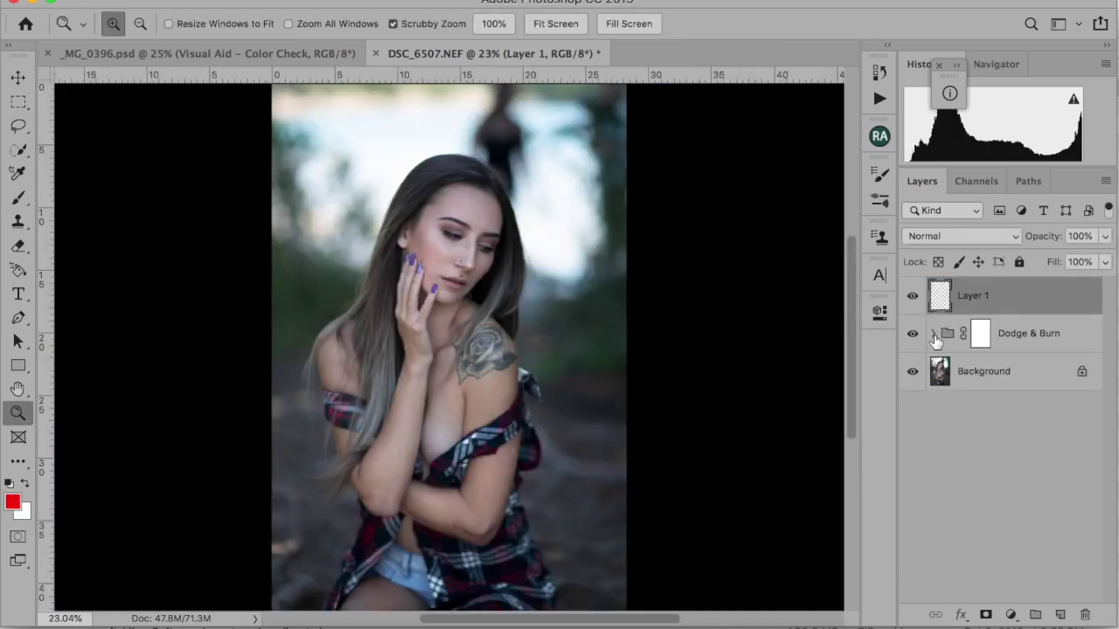
- Examine the hair and background edge close up and look over the whole retouched photo
{"action": "left_click", "coordinate": [373, 245]}
{"action": "left_click", "coordinate": [372, 245]}
{"action": "left_click", "coordinate": [372, 245]}
{"action": "left_click", "coordinate": [560, 25]}
{"action": "scroll", "coordinate": [853, 332], "scroll_direction": "down", "scroll_amount": 2}
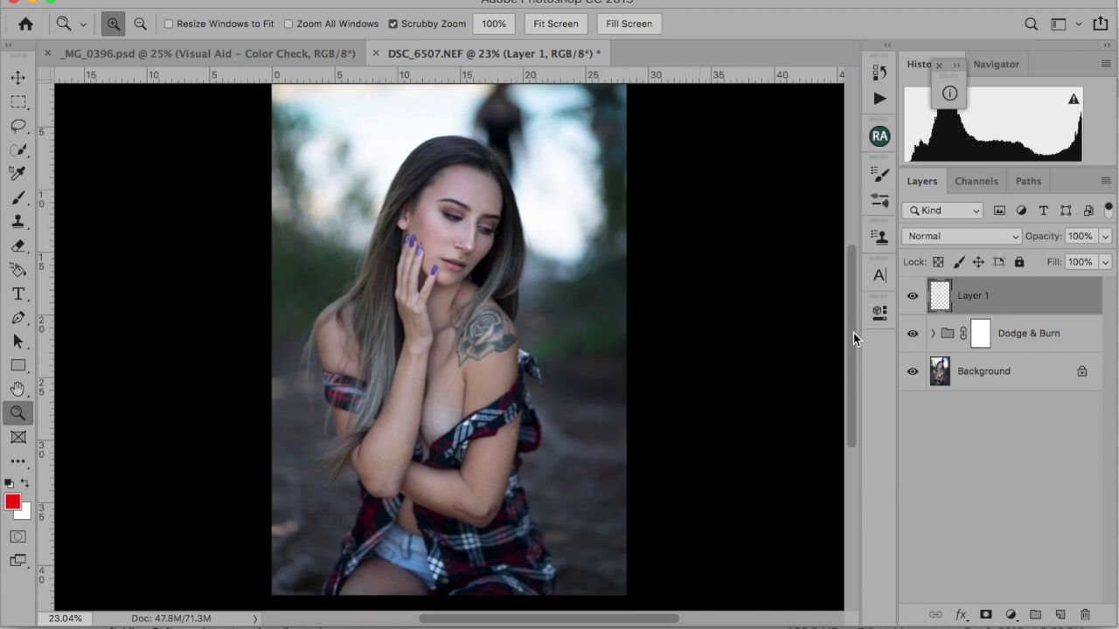
{"action": "scroll", "coordinate": [853, 332], "scroll_direction": "up", "scroll_amount": 1}
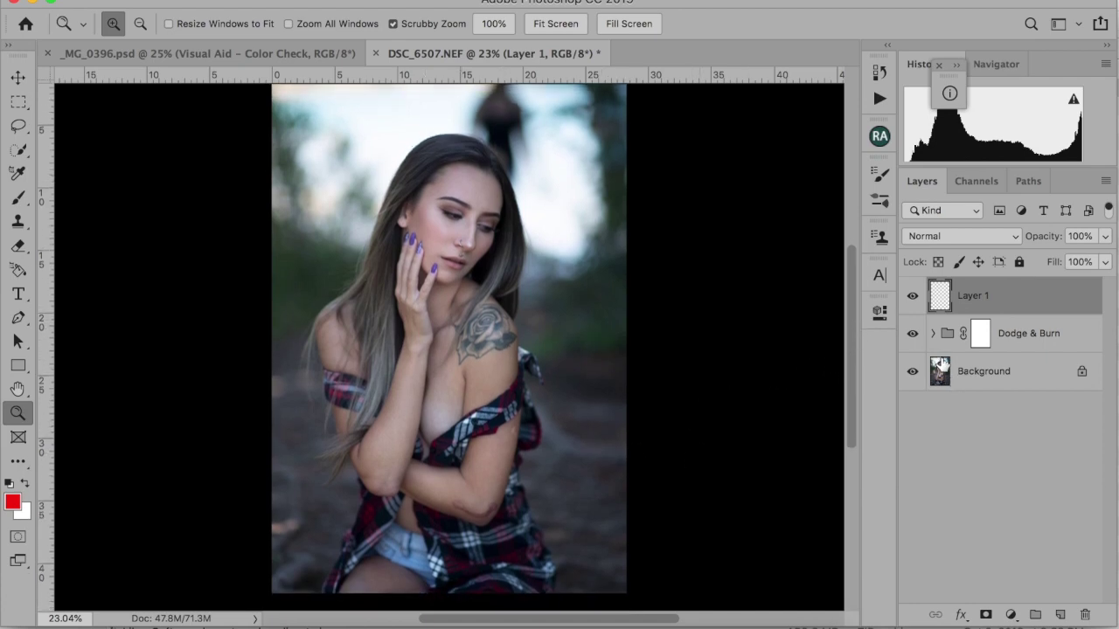
- Rename the new empty top layer as "color grade"
{"action": "double_click", "coordinate": [981, 298]}
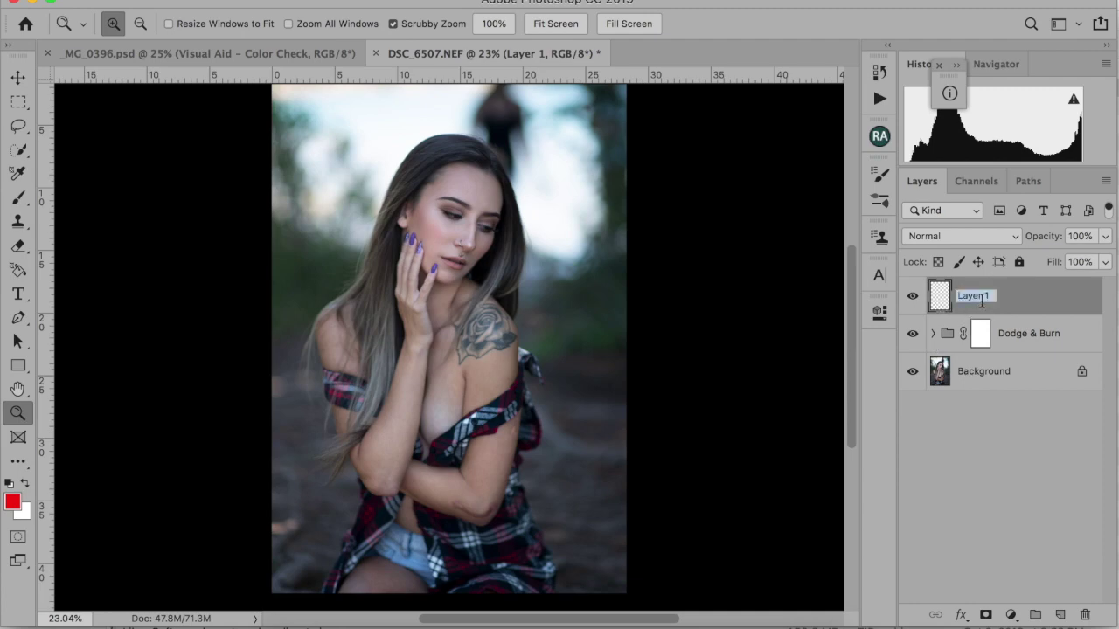
{"action": "type", "text": "collor grade"}
{"action": "key", "text": "Return"}
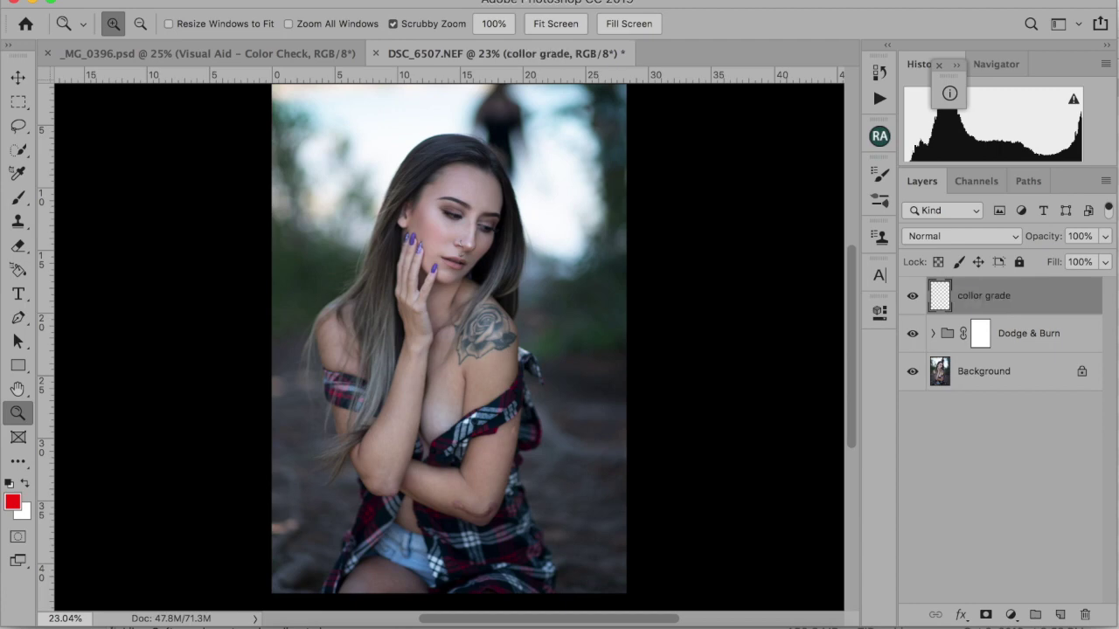
{"action": "double_click", "coordinate": [972, 297]}
{"action": "left_click", "coordinate": [973, 298]}
{"action": "key", "text": "BackSpace"}
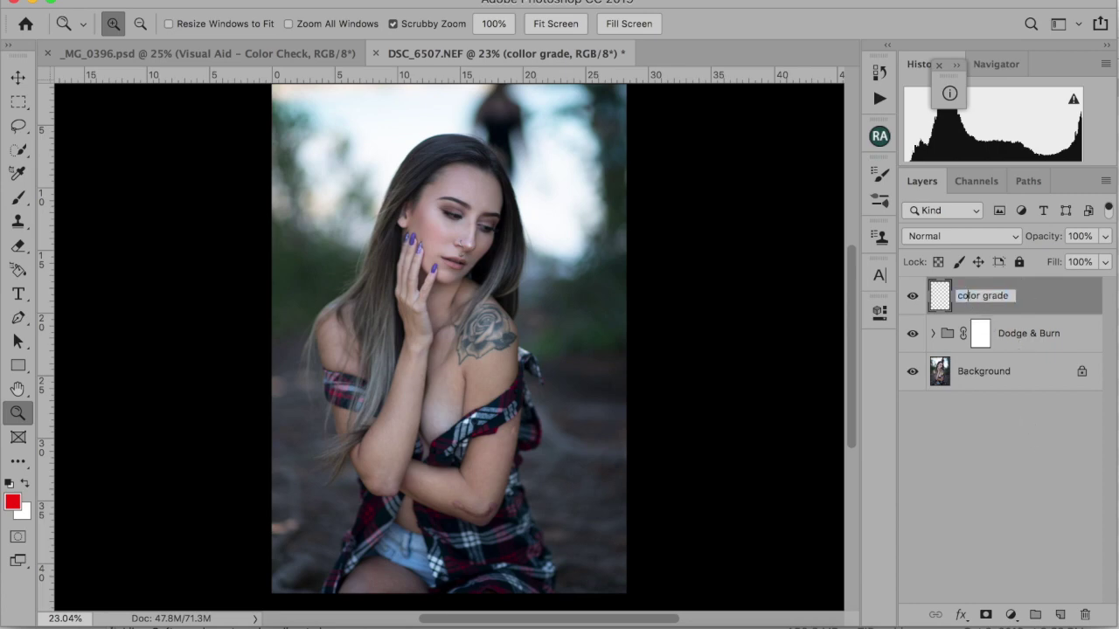
{"action": "key", "text": "Return"}
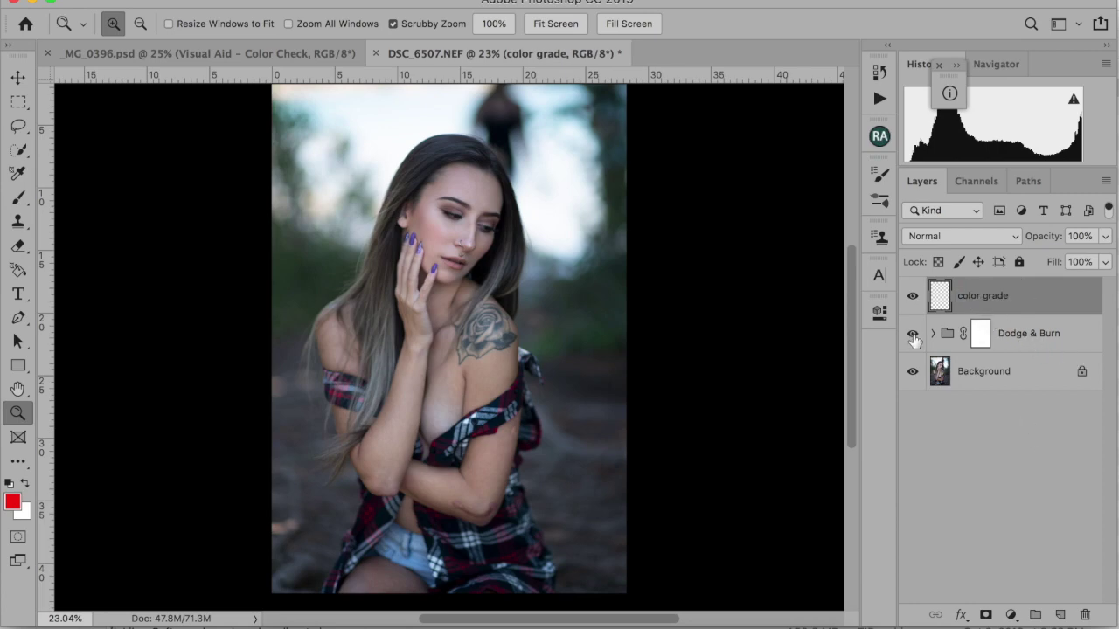
- Zoom in on the face and upper body and toggle the Dodge & Burn group to compare before and after
{"action": "left_click", "coordinate": [1037, 338]}
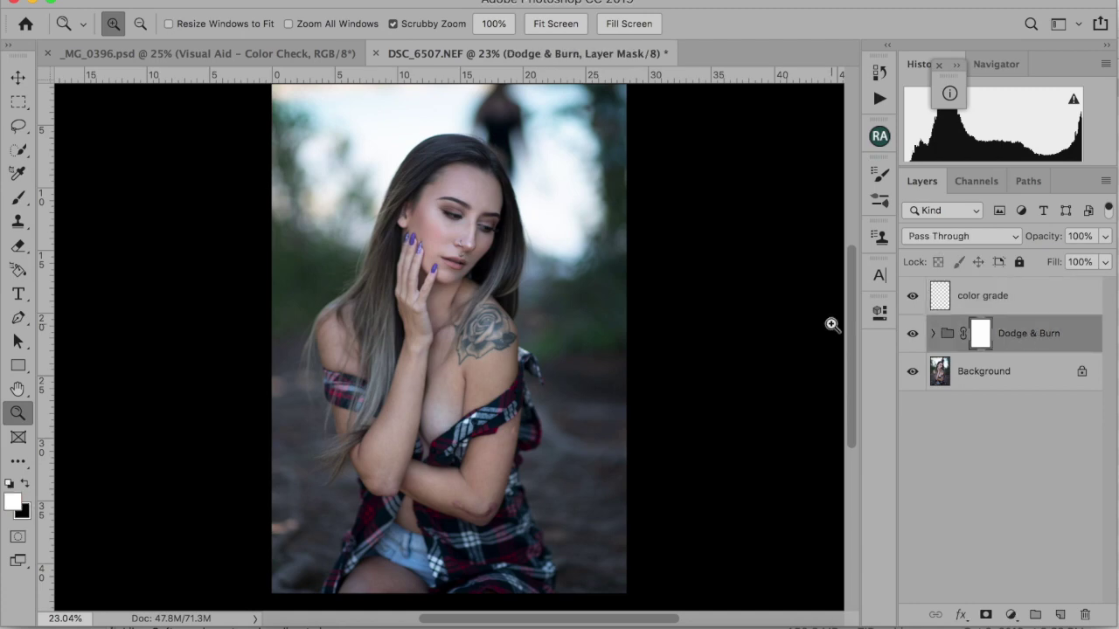
{"action": "left_click", "coordinate": [524, 197]}
{"action": "left_click", "coordinate": [525, 198]}
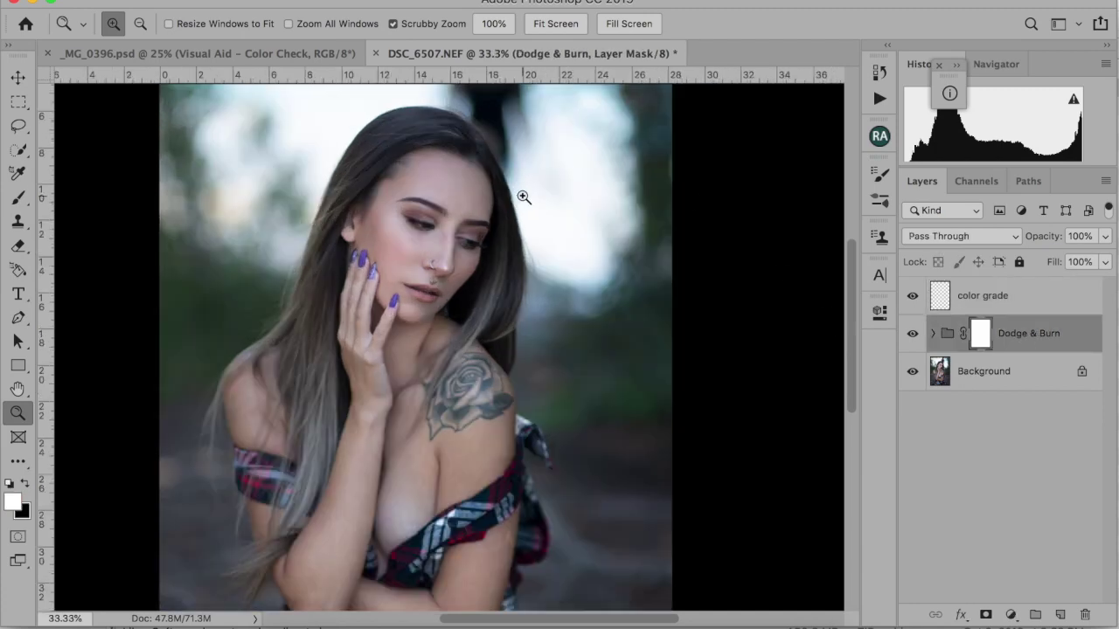
{"action": "left_click_drag", "start_coordinate": [591, 624], "coordinate": [581, 624]}
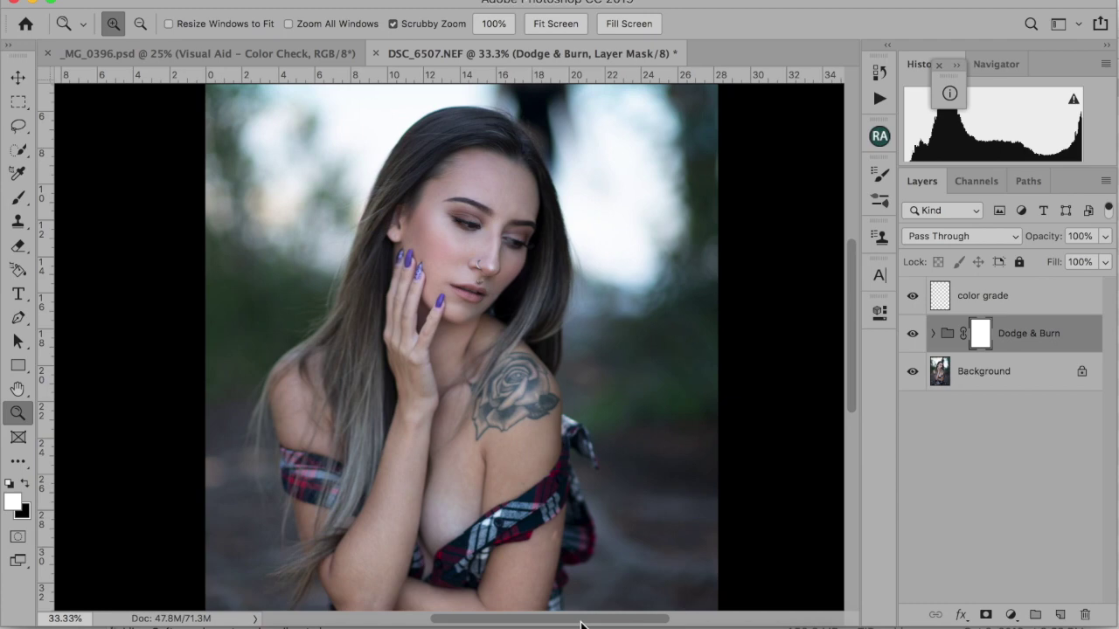
{"action": "left_click", "coordinate": [913, 335]}
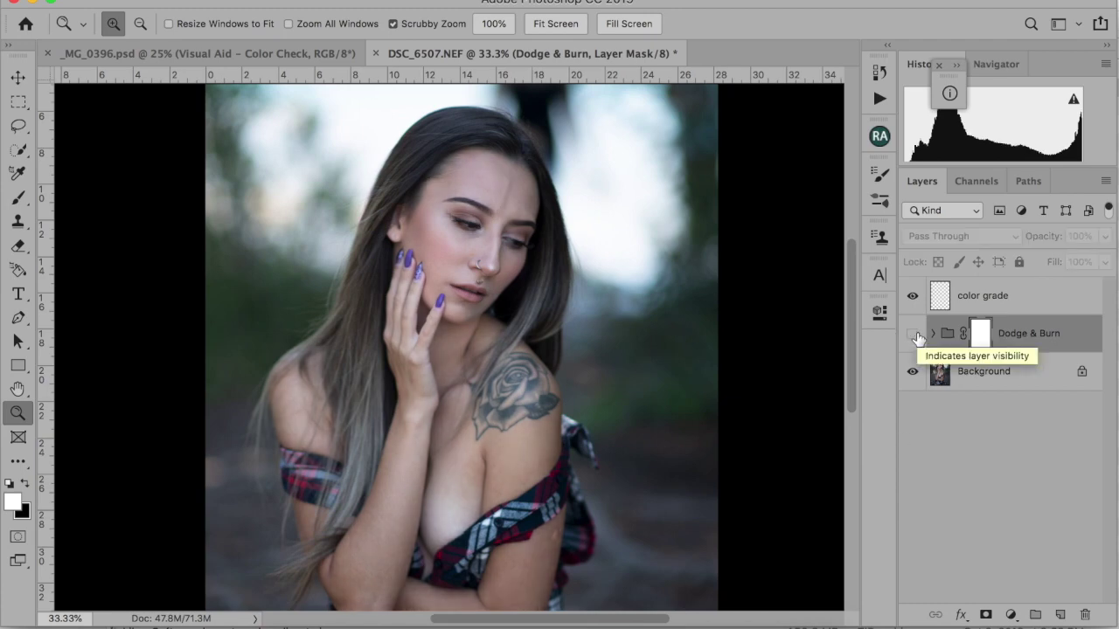
{"action": "left_click", "coordinate": [914, 335]}
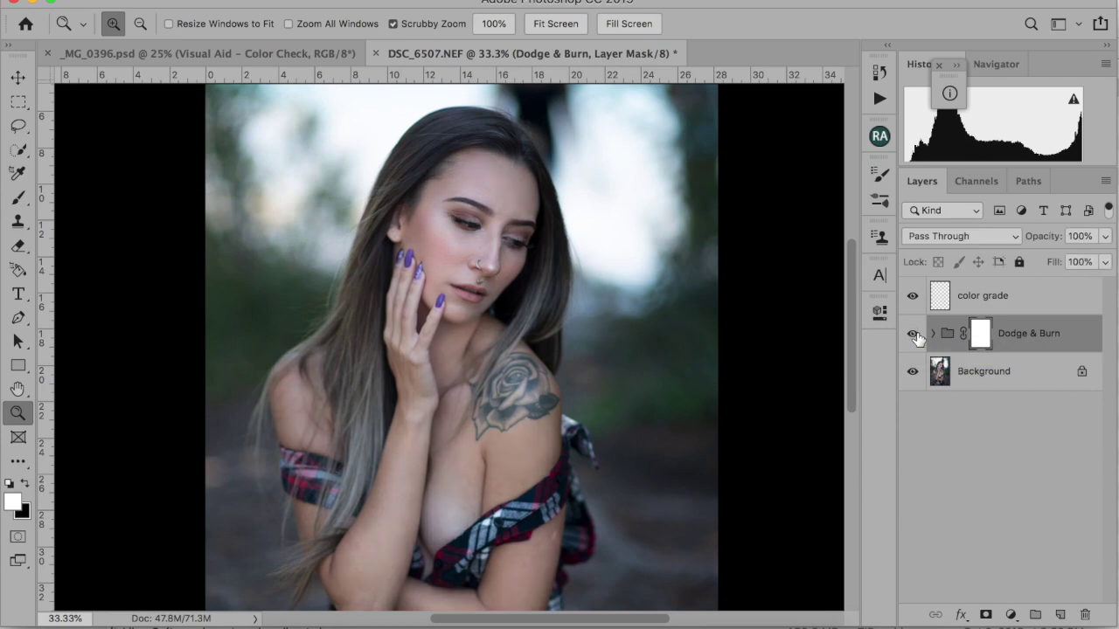
- Compare the arms and torso, and the face once more, with and without the Dodge & Burn group
{"action": "left_click_drag", "start_coordinate": [854, 285], "coordinate": [869, 343]}
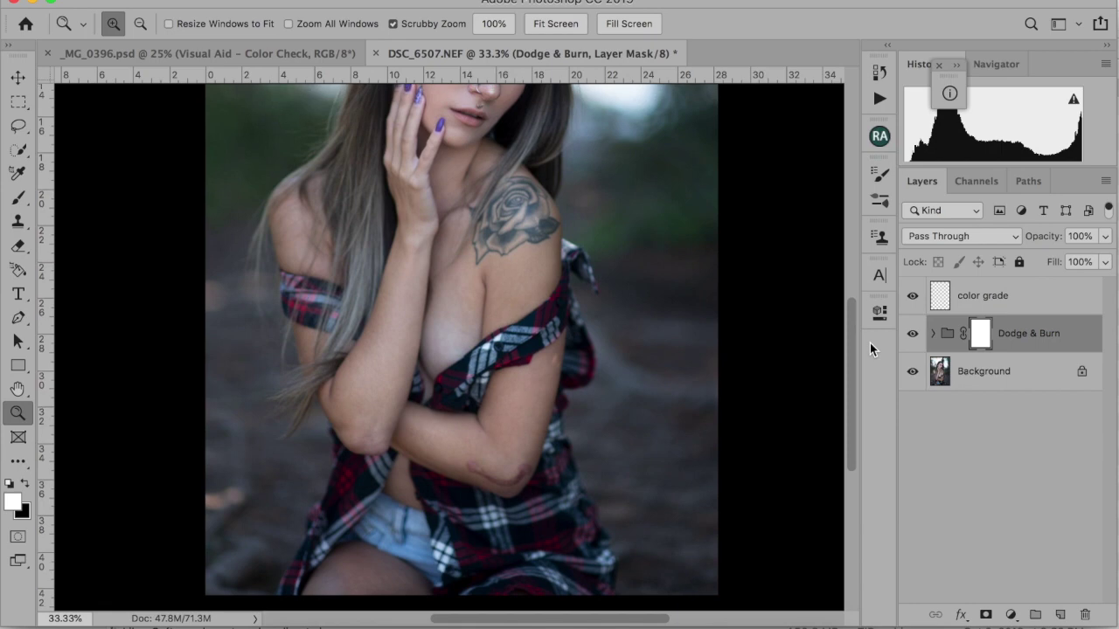
{"action": "left_click", "coordinate": [914, 334]}
{"action": "left_click", "coordinate": [913, 334]}
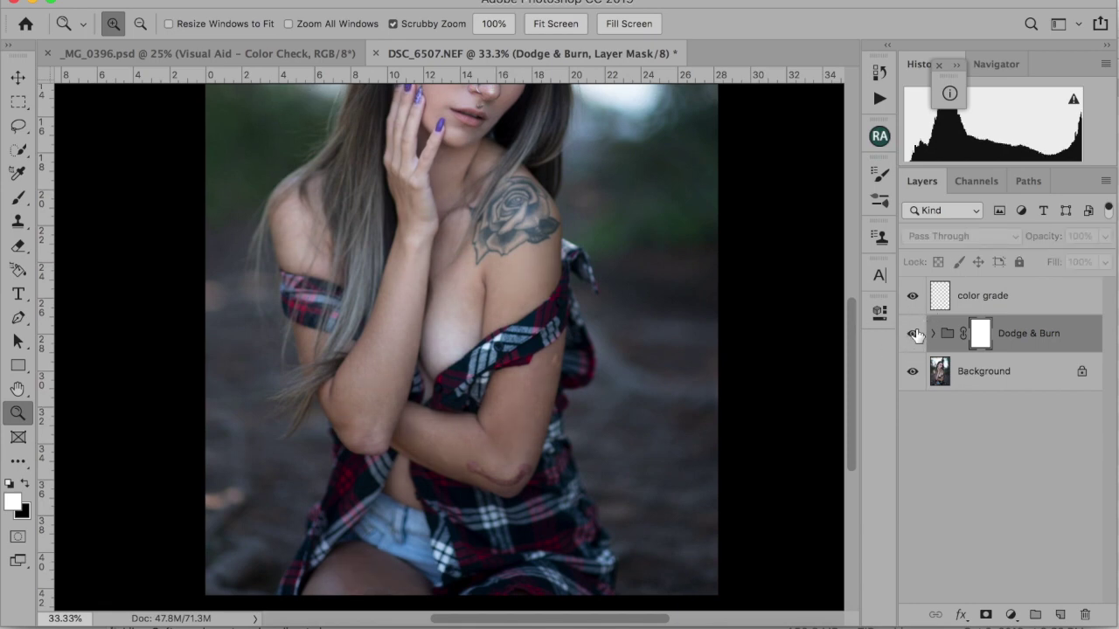
{"action": "left_click_drag", "start_coordinate": [853, 327], "coordinate": [852, 269]}
{"action": "left_click", "coordinate": [913, 334]}
{"action": "left_click", "coordinate": [913, 334]}
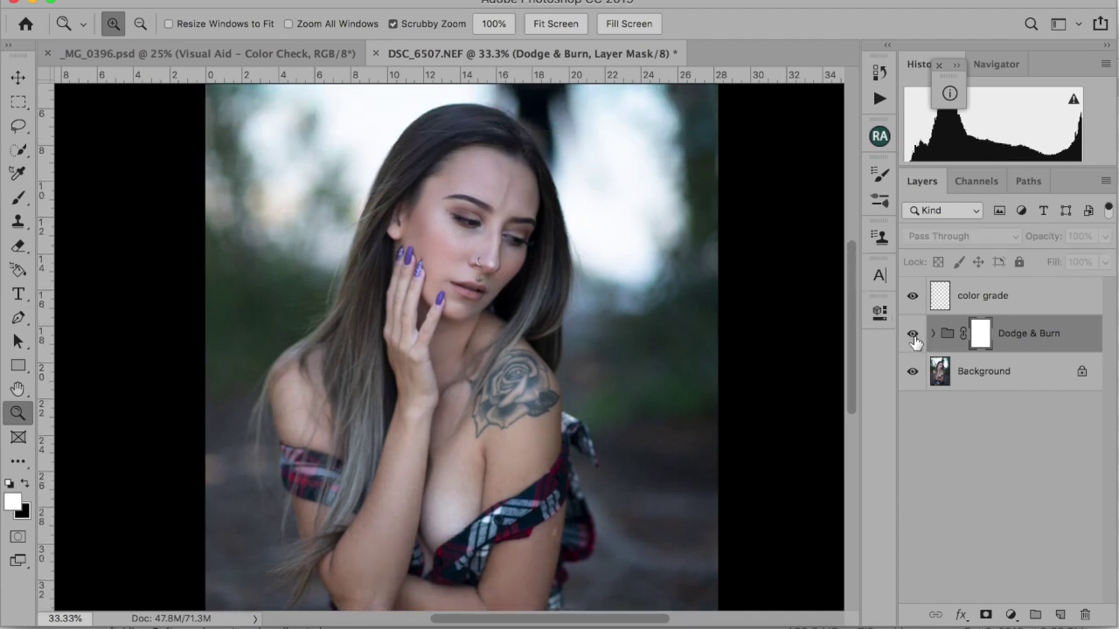
- Fit the whole photo in view and add the Beauty Retouch Visual Aid group above the color grade layer
{"action": "left_click", "coordinate": [981, 297]}
{"action": "left_click", "coordinate": [880, 136]}
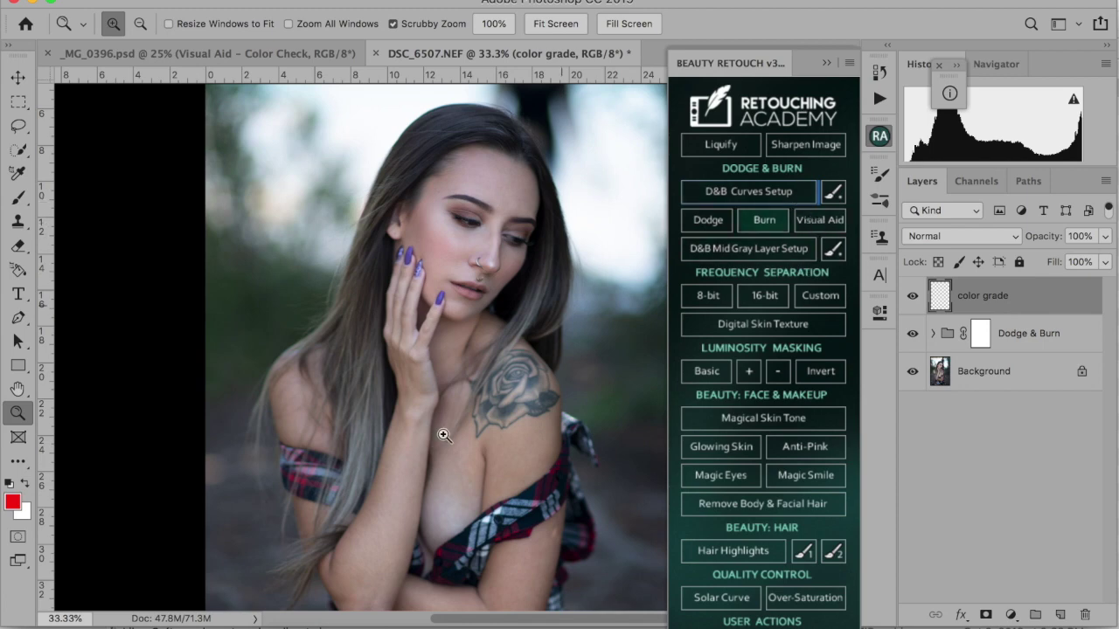
{"action": "left_click", "coordinate": [556, 27]}
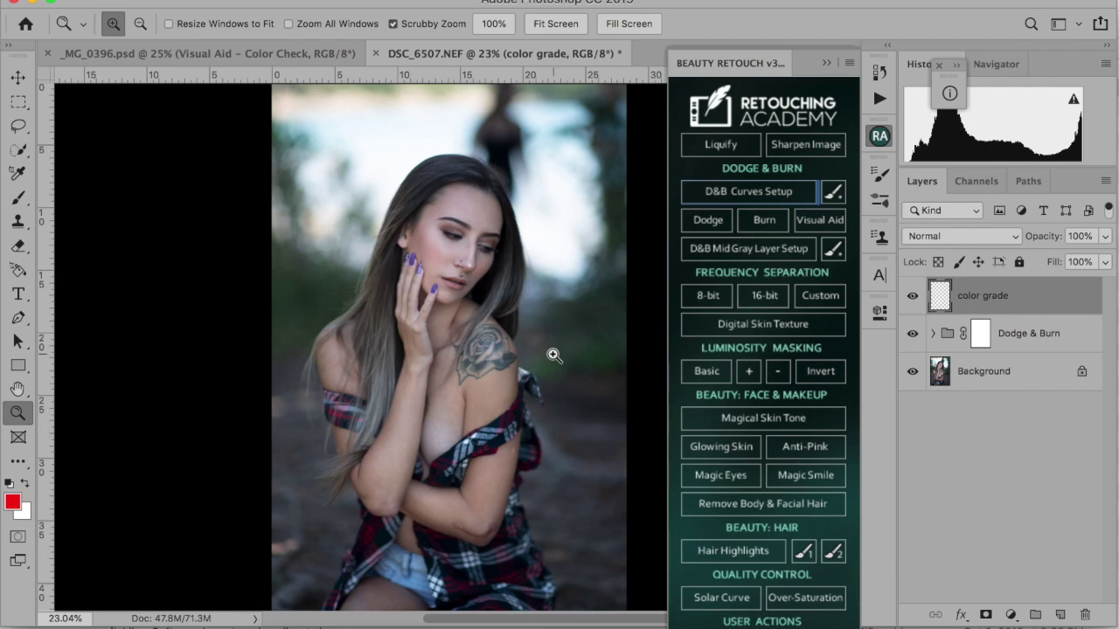
{"action": "left_click", "coordinate": [812, 148]}
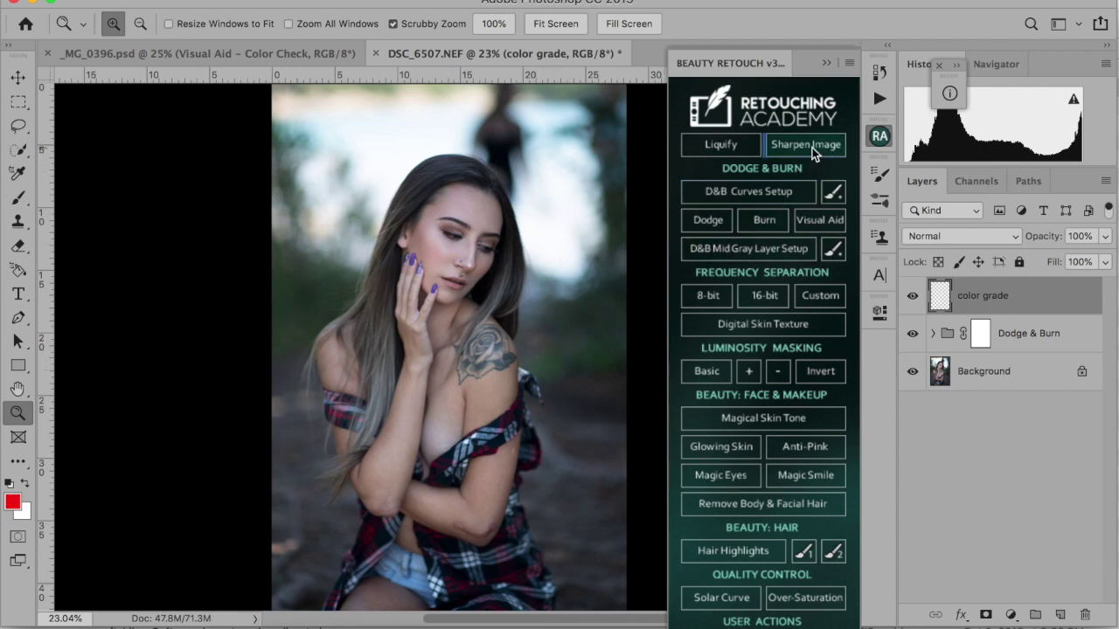
{"action": "left_click", "coordinate": [821, 219]}
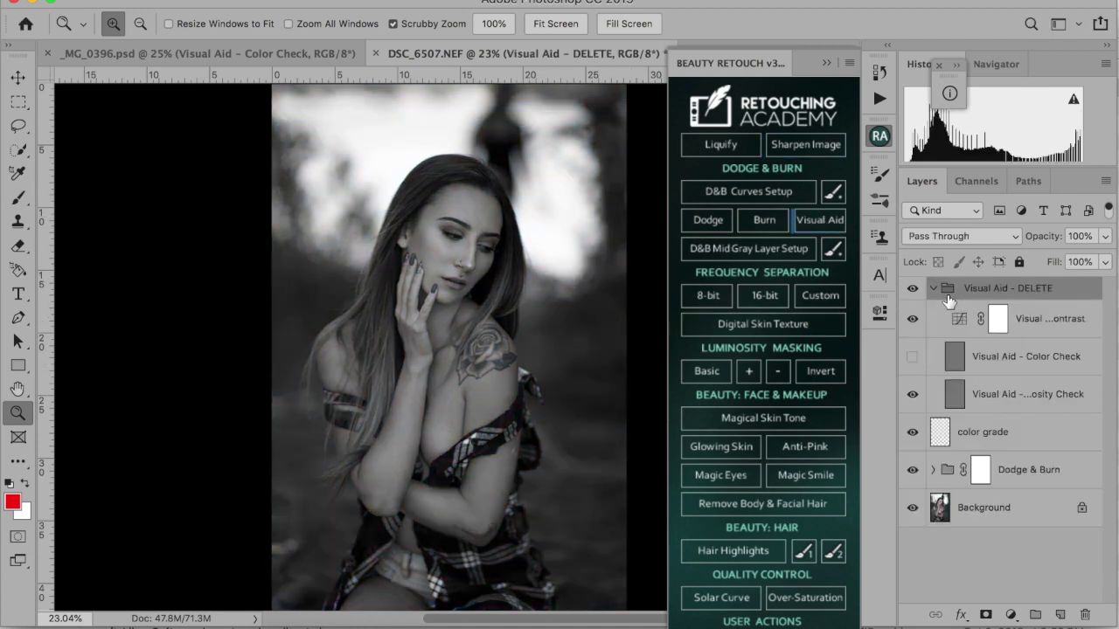
- Toggle the visual aids and the Dodge & Burn group to compare skin luminosity before and after in black and white
{"action": "left_click", "coordinate": [912, 288]}
{"action": "left_click", "coordinate": [913, 289]}
{"action": "left_click", "coordinate": [916, 471]}
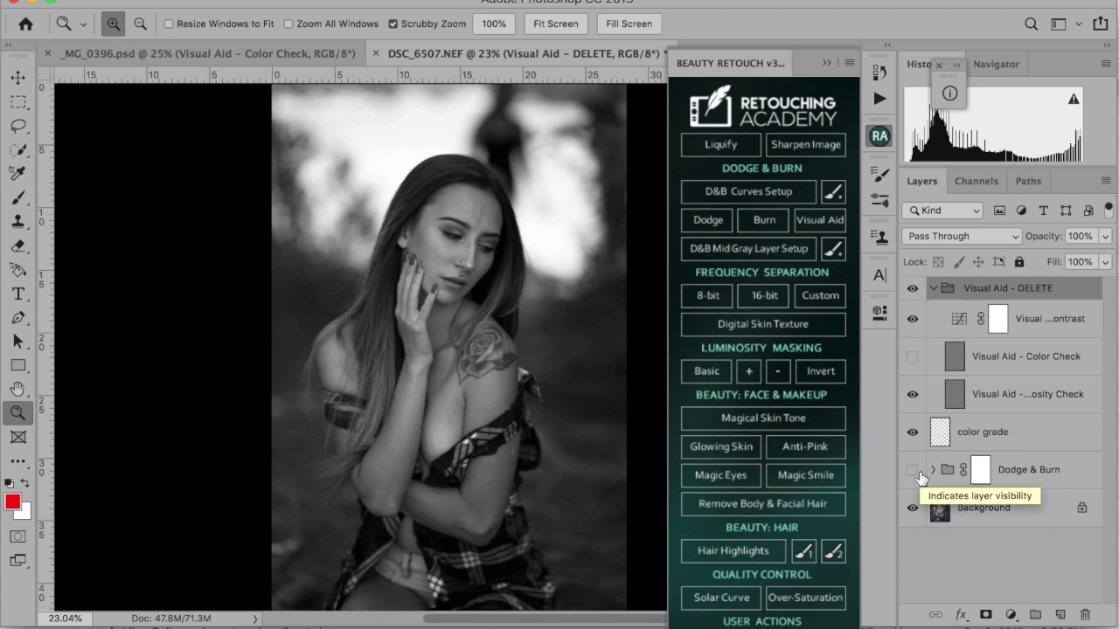
{"action": "left_click", "coordinate": [916, 472]}
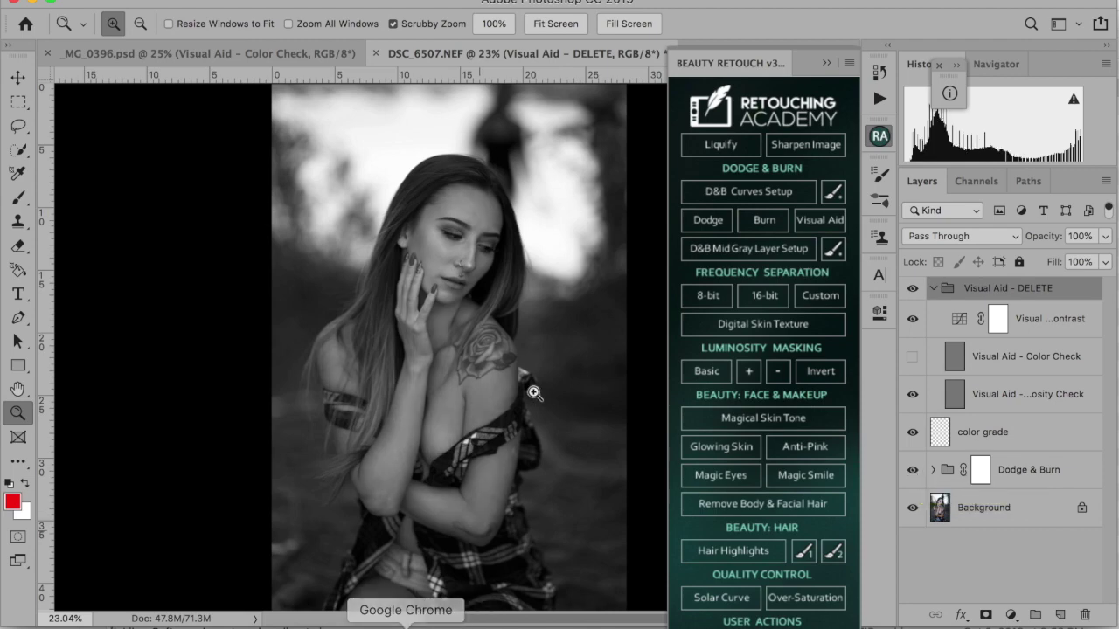
- Try a lower opacity on the Dodge & Burn group and return it to 100%
{"action": "left_click", "coordinate": [980, 471]}
{"action": "left_click", "coordinate": [1105, 236]}
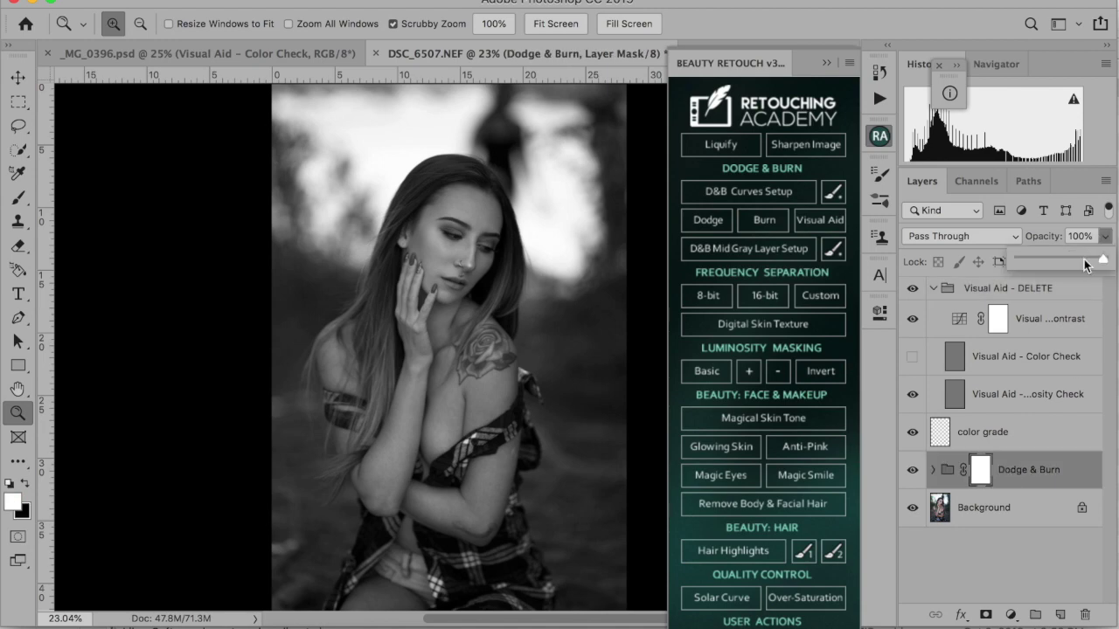
{"action": "left_click", "coordinate": [1082, 260]}
{"action": "left_click_drag", "start_coordinate": [1081, 260], "coordinate": [1079, 261]}
{"action": "left_click_drag", "start_coordinate": [1080, 262], "coordinate": [1104, 260]}
- Check the curve layers inside the Dodge & Burn group and compare the black-and-white photo with the group hidden and shown
{"action": "left_click", "coordinate": [933, 471]}
{"action": "left_click", "coordinate": [932, 471]}
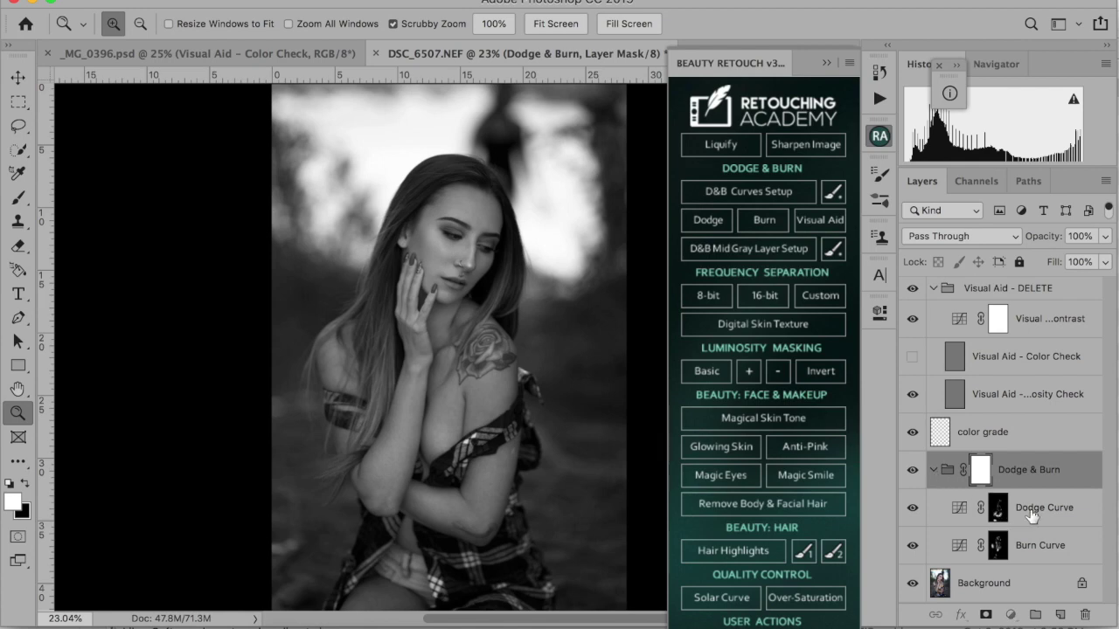
{"action": "left_click", "coordinate": [1031, 516]}
{"action": "left_click", "coordinate": [932, 471]}
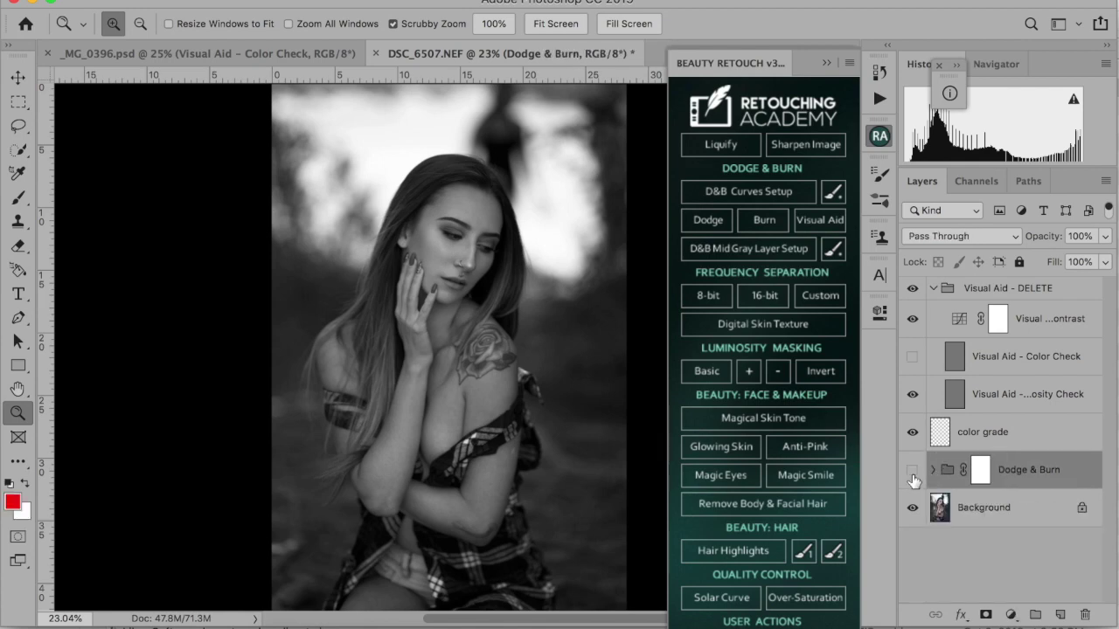
{"action": "left_click", "coordinate": [911, 474]}
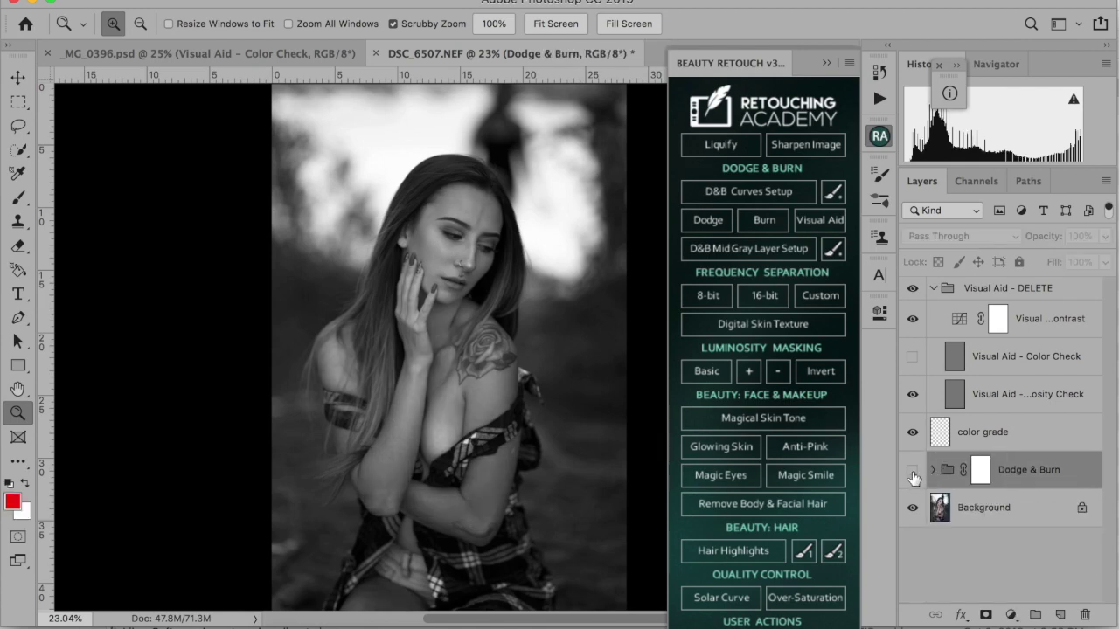
{"action": "left_click", "coordinate": [912, 472]}
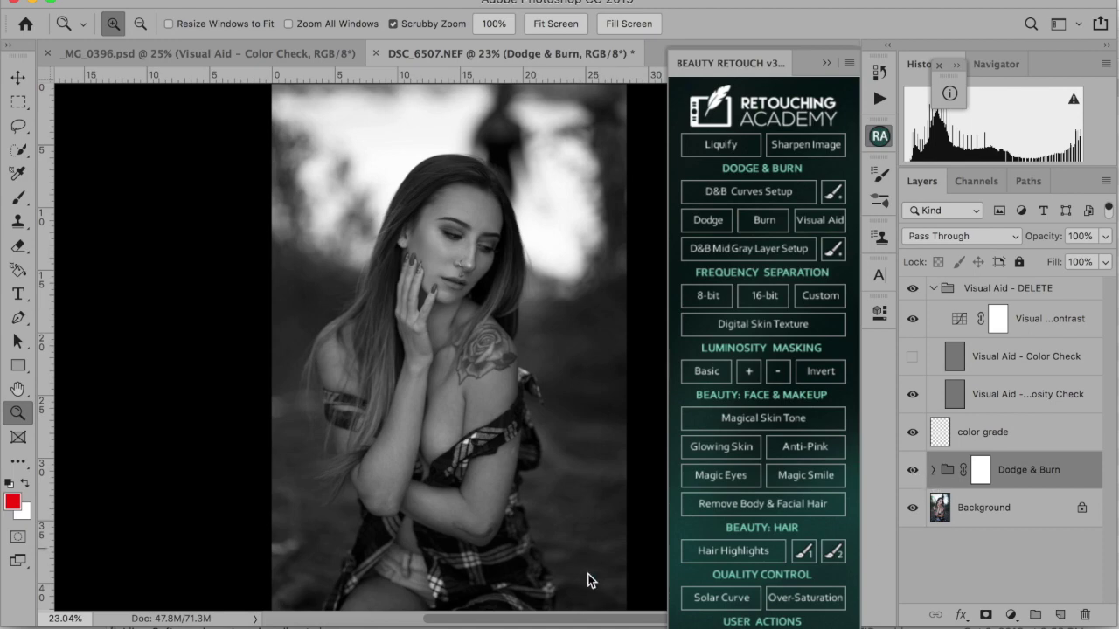
{"action": "left_click", "coordinate": [493, 276]}
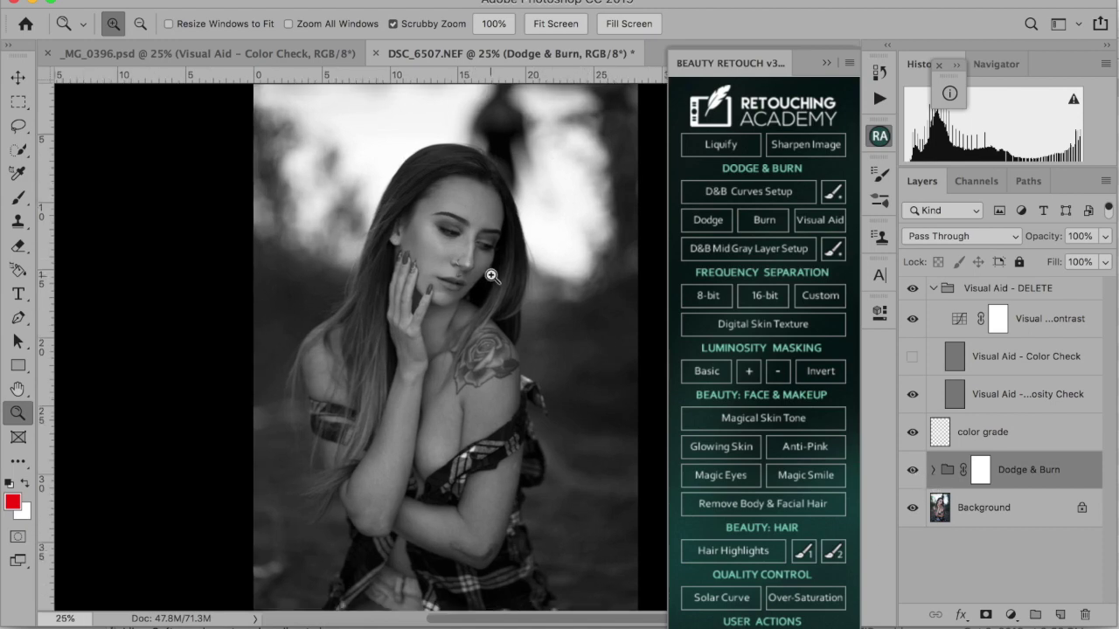
{"action": "left_click", "coordinate": [575, 33]}
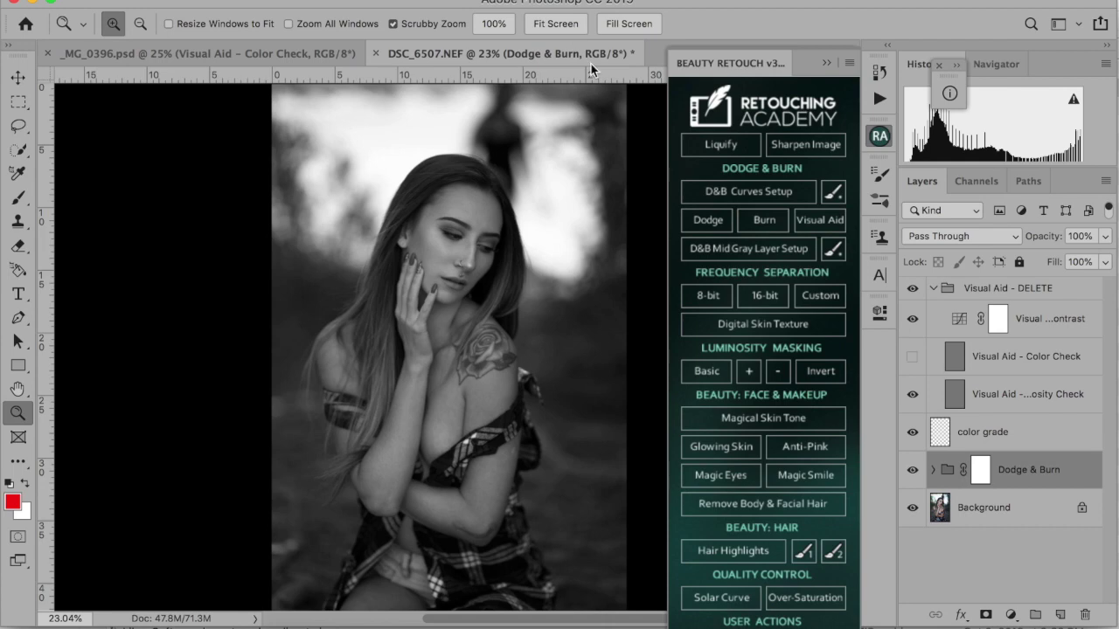
- Hide the visual aids and toggle the Dodge & Burn group to compare the retouching in color
{"action": "left_click", "coordinate": [912, 287]}
{"action": "left_click", "coordinate": [912, 470]}
{"action": "left_click", "coordinate": [913, 471]}
{"action": "left_click", "coordinate": [912, 470]}
{"action": "left_click", "coordinate": [913, 470]}
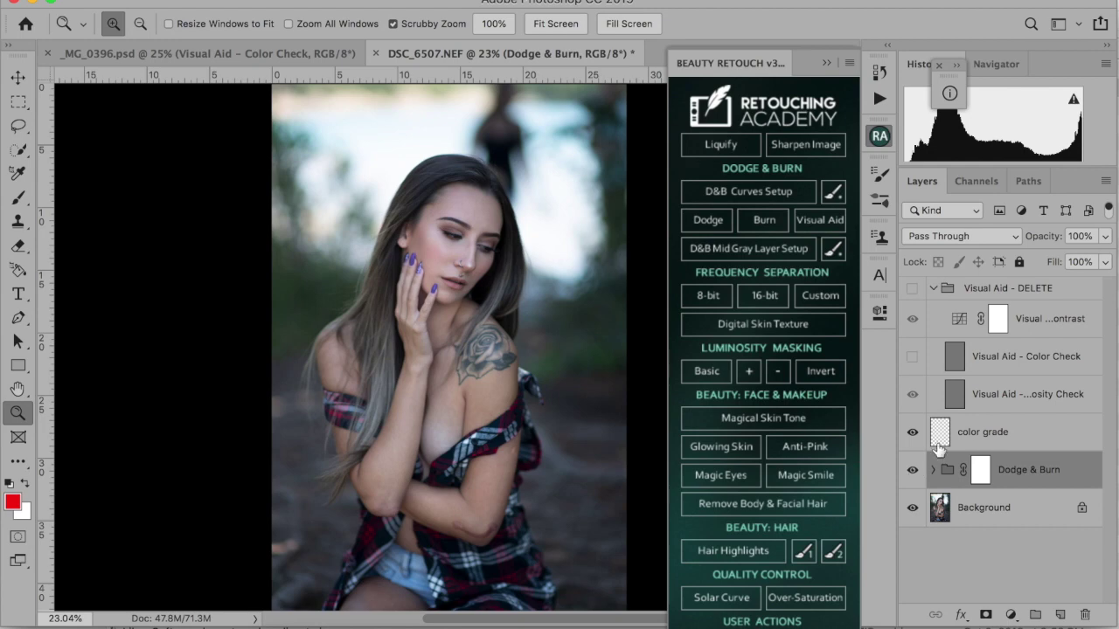
- Delete the Visual Aid - DELETE group
{"action": "left_click", "coordinate": [978, 290]}
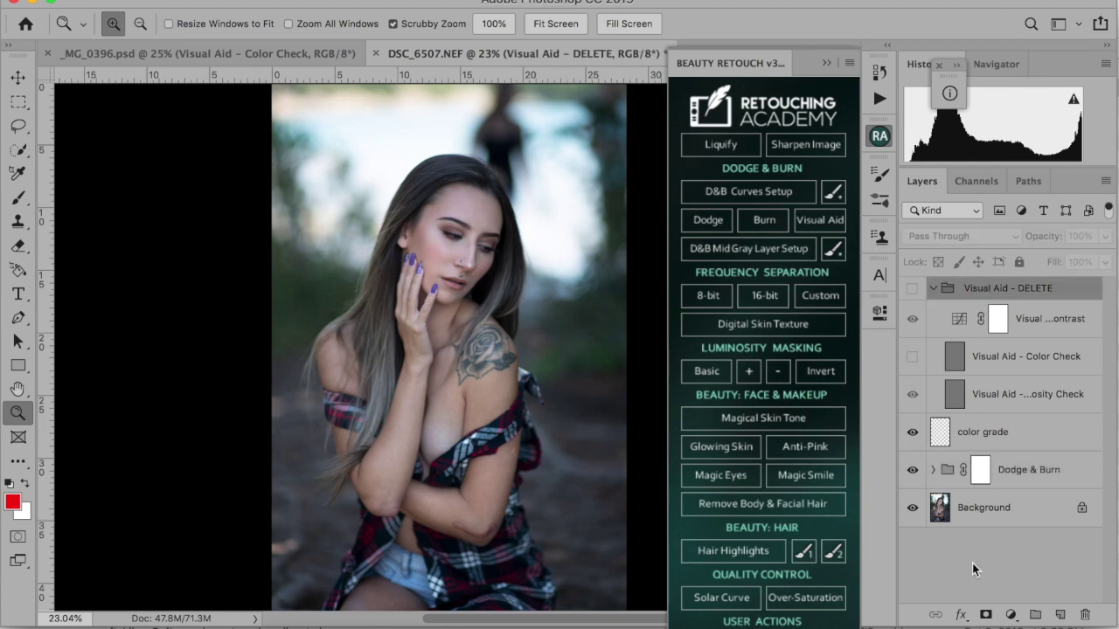
{"action": "left_click", "coordinate": [1085, 616]}
{"action": "key", "text": "Return"}
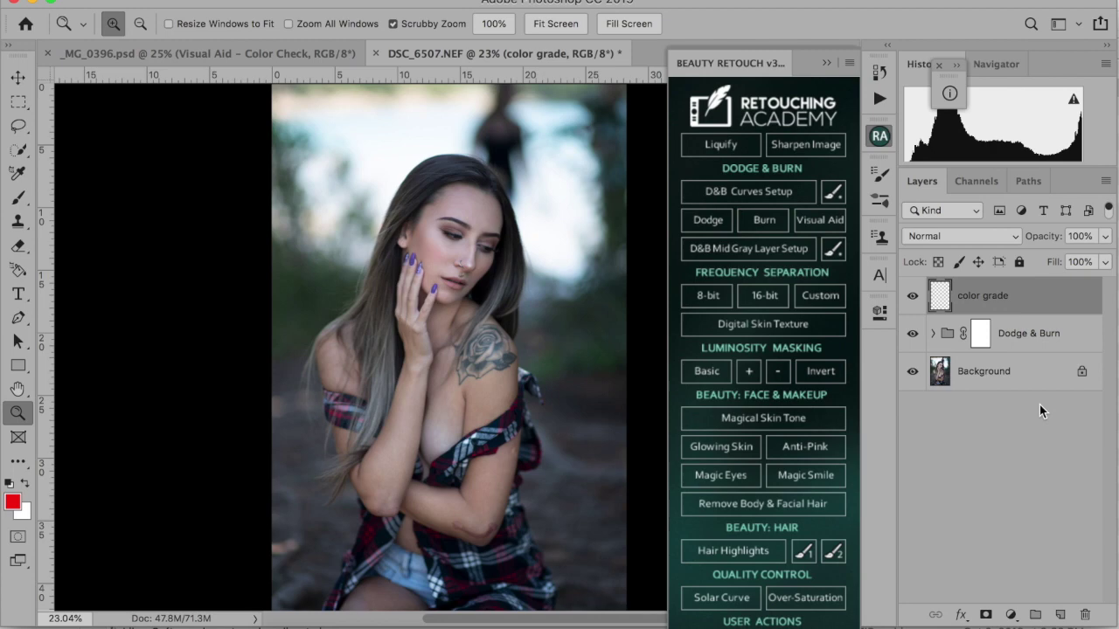
- Set the color grade layer's blend mode to Color and activate the Brush tool
{"action": "left_click", "coordinate": [942, 236]}
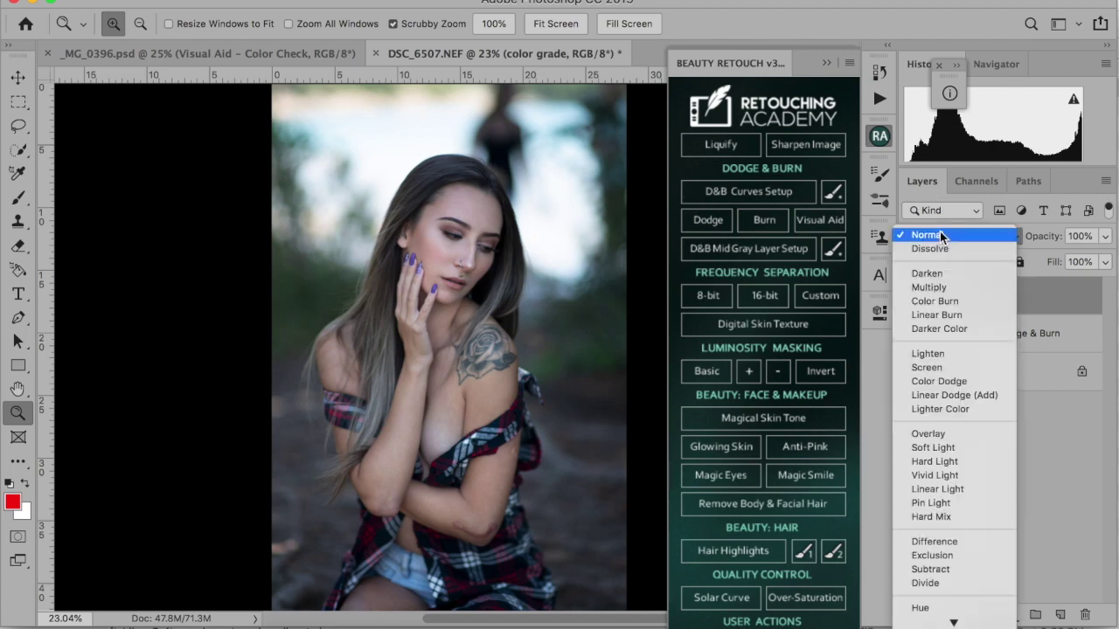
{"action": "left_click", "coordinate": [919, 611]}
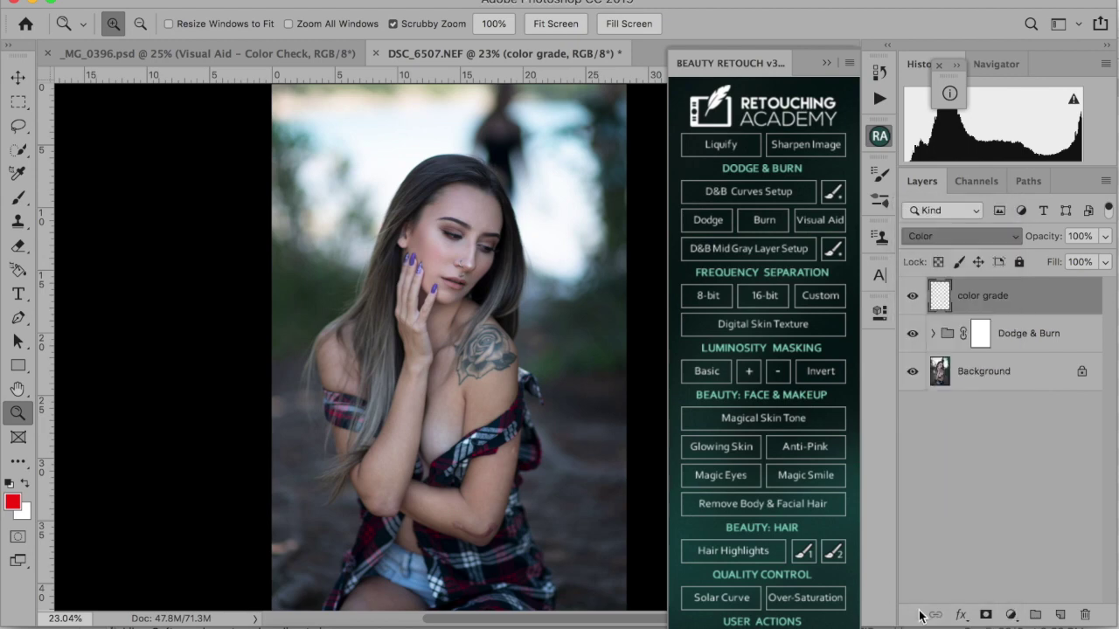
{"action": "left_click", "coordinate": [18, 198]}
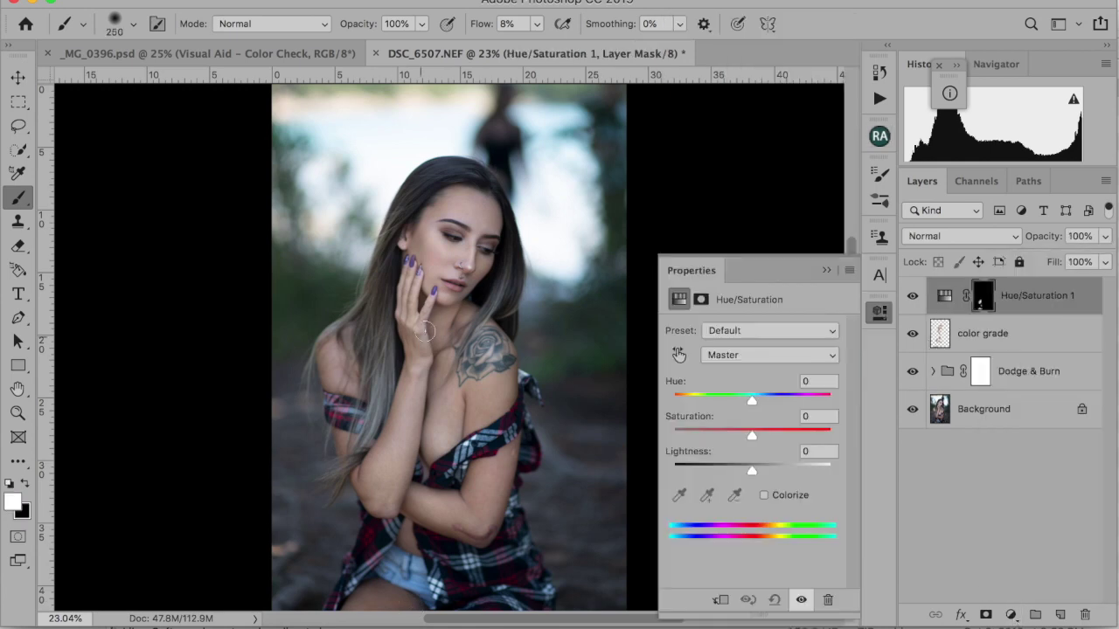
- Set the Hue/Saturation 1 master hue to -3 and saturation to +19, and refine its mask around the arm and waist
{"action": "mouse_move", "coordinate": [752, 436]}
{"action": "left_mouse_down"}
{"action": "mouse_move", "coordinate": [767, 435]}
{"action": "mouse_move", "coordinate": [749, 400]}
{"action": "left_mouse_up"}
{"action": "key", "text": "x"}
{"action": "left_click_drag", "start_coordinate": [474, 480], "coordinate": [379, 556]}
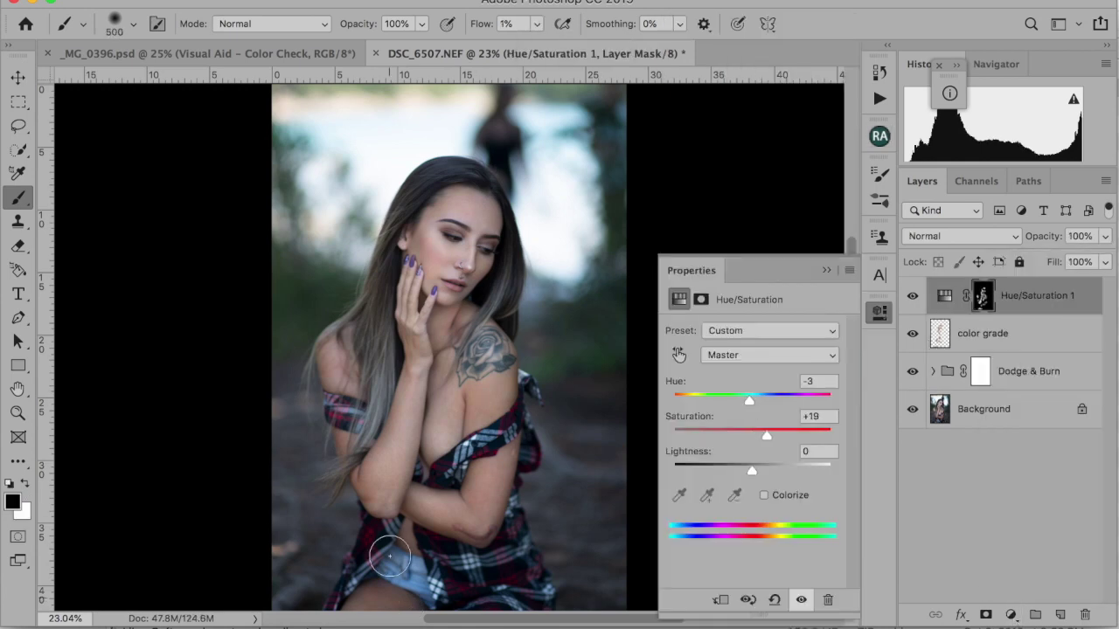
- Set the hue of the Reds to +2 in the Hue/Saturation 1 adjustment
{"action": "key", "text": "x"}
{"action": "key", "text": "alt+3"}
{"action": "left_click_drag", "start_coordinate": [752, 400], "coordinate": [754, 399]}
- Add another Hue/Saturation adjustment layer, paint its effect along the forearm, and fine-tune saturation and hue
{"action": "left_click", "coordinate": [1011, 614]}
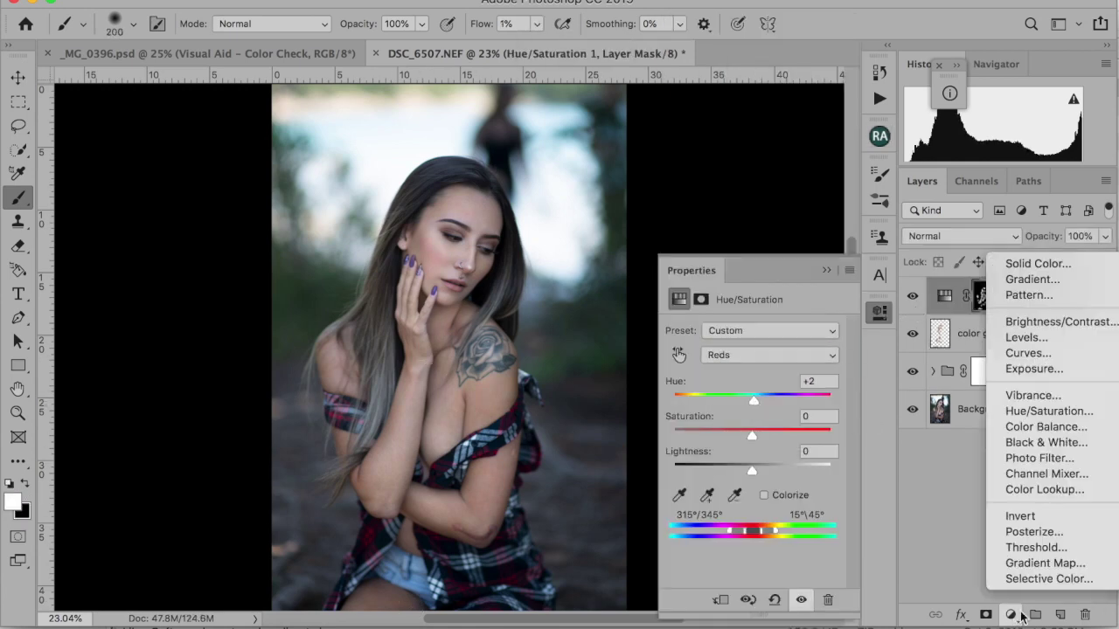
{"action": "left_click", "coordinate": [1048, 411]}
{"action": "left_click_drag", "start_coordinate": [429, 354], "coordinate": [380, 490]}
{"action": "left_click_drag", "start_coordinate": [766, 435], "coordinate": [770, 435]}
{"action": "left_click_drag", "start_coordinate": [747, 400], "coordinate": [750, 401]}
- Reorder the color correction layers and, on a new layer with a different blend mode, paint a sampled skin tone over the arm
{"action": "left_click_drag", "start_coordinate": [985, 371], "coordinate": [985, 281]}
{"action": "left_click_drag", "start_coordinate": [986, 330], "coordinate": [986, 390]}
{"action": "left_click", "coordinate": [1060, 615]}
{"action": "left_click", "coordinate": [962, 236]}
{"action": "left_click", "coordinate": [920, 614]}
{"action": "left_click", "coordinate": [492, 400], "text": "alt"}
{"action": "left_click_drag", "start_coordinate": [492, 400], "coordinate": [476, 498]}
- Raise the brush flow to 27%, paint the skin tone down the raised forearm, and lower the layer's opacity slightly
{"action": "left_click", "coordinate": [537, 25]}
{"action": "left_click_drag", "start_coordinate": [534, 44], "coordinate": [548, 44]}
{"action": "left_click_drag", "start_coordinate": [419, 376], "coordinate": [380, 490]}
{"action": "left_click", "coordinate": [1105, 237]}
{"action": "mouse_move", "coordinate": [1103, 256]}
{"action": "left_mouse_down"}
{"action": "mouse_move", "coordinate": [1050, 256]}
{"action": "mouse_move", "coordinate": [1087, 261]}
{"action": "left_mouse_up"}
- Group the color correction layers above the Dodge & Burn group
{"action": "left_click", "coordinate": [1016, 417], "text": "shift"}
{"action": "key", "text": "super+g"}
{"action": "left_click", "coordinate": [1105, 237]}
- Add a Black & White adjustment layer with Multiply blend mode and 10% opacity above the color group
{"action": "left_click", "coordinate": [1010, 614]}
{"action": "left_click", "coordinate": [1048, 439]}
{"action": "left_click", "coordinate": [962, 236]}
{"action": "left_click", "coordinate": [964, 288]}
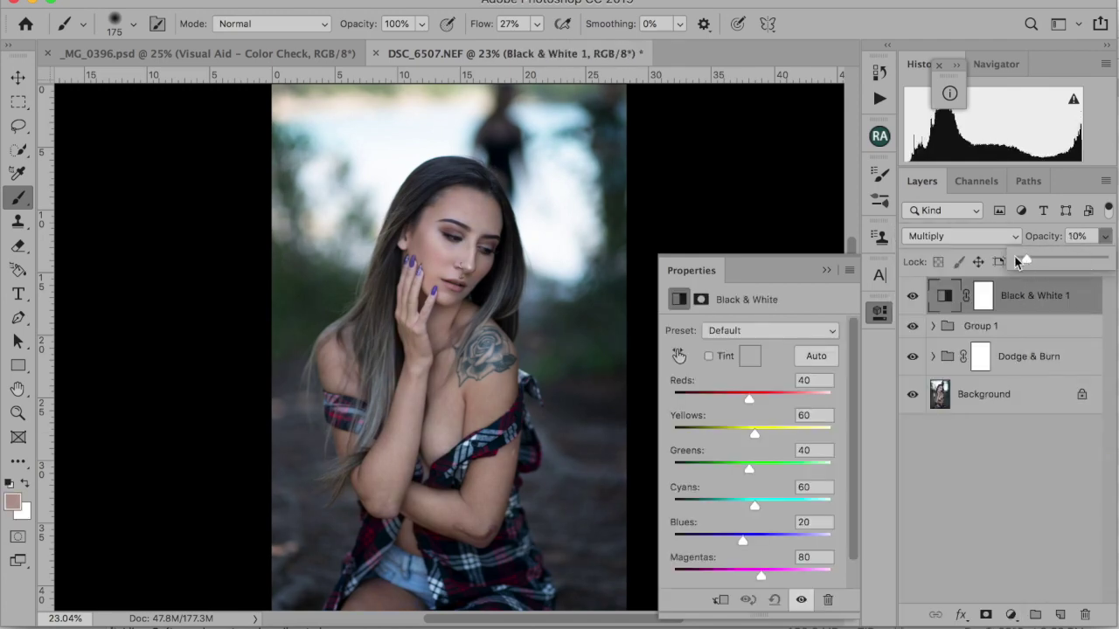
- Paint black on the Black & White 1 mask over the subject with a larger brush at 6% flow
{"action": "left_click", "coordinate": [983, 295]}
{"action": "key", "text": "bracketright"}
{"action": "key", "text": "bracketright"}
{"action": "key", "text": "bracketright"}
{"action": "key", "text": "bracketright"}
{"action": "key", "text": "bracketright"}
{"action": "key", "text": "bracketright"}
{"action": "key", "text": "bracketright"}
{"action": "key", "text": "x"}
{"action": "left_click", "coordinate": [537, 24]}
{"action": "left_click_drag", "start_coordinate": [548, 43], "coordinate": [528, 43]}
{"action": "left_click_drag", "start_coordinate": [381, 409], "coordinate": [294, 603]}
- Enlarge the brush to 1100 px and paint black on the mask over the background beside the subject
{"action": "key", "text": "bracketright"}
{"action": "key", "text": "bracketright"}
{"action": "key", "text": "bracketright"}
{"action": "key", "text": "bracketright"}
{"action": "left_click_drag", "start_coordinate": [515, 146], "coordinate": [618, 316]}
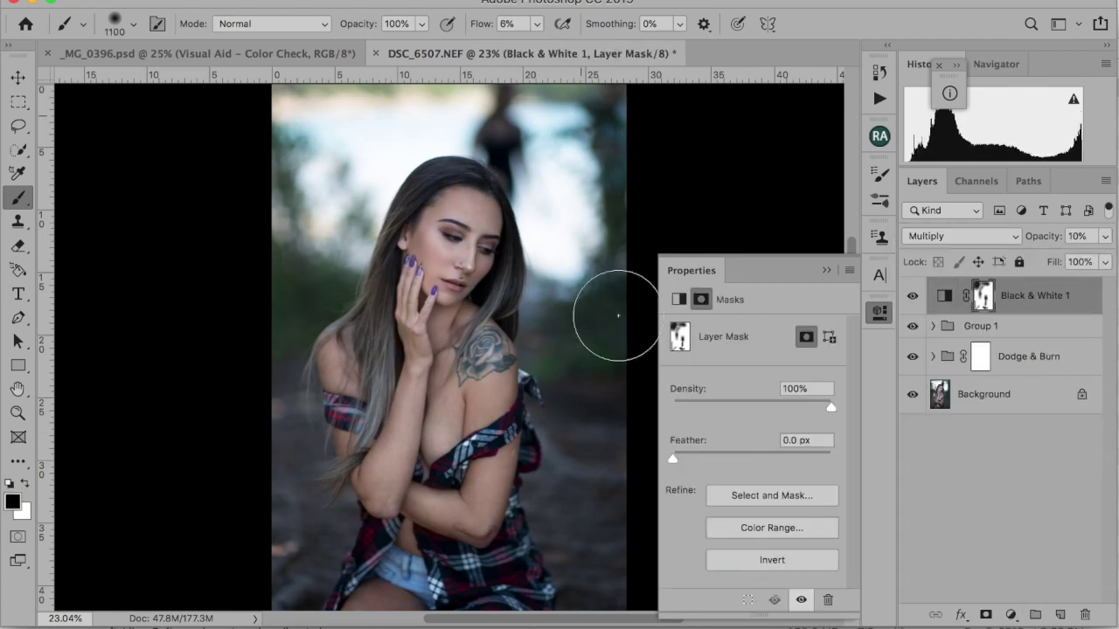
- Flatten the retouched layers into the Background and add an empty layer above it
{"action": "left_click", "coordinate": [879, 310]}
{"action": "key", "text": "bracketleft"}
{"action": "key", "text": "bracketleft"}
{"action": "left_click", "coordinate": [983, 295], "text": "super"}
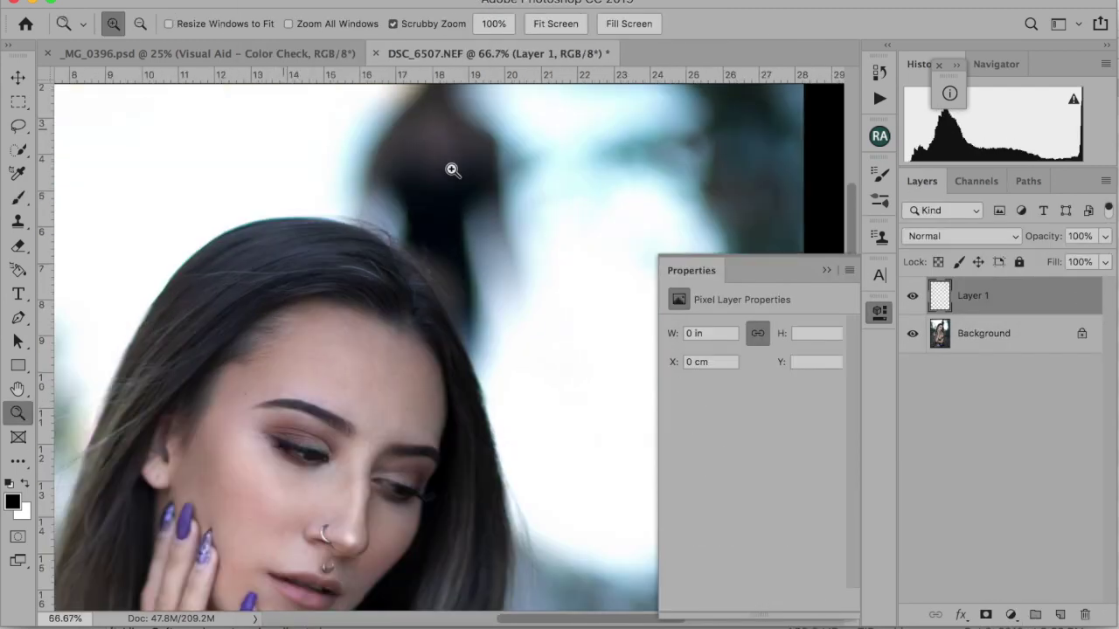
- Clone bright sky over the blurred dark figure in the background behind the subject's head on Layer 1
{"action": "left_click", "coordinate": [452, 170]}
{"action": "left_click", "coordinate": [556, 23]}
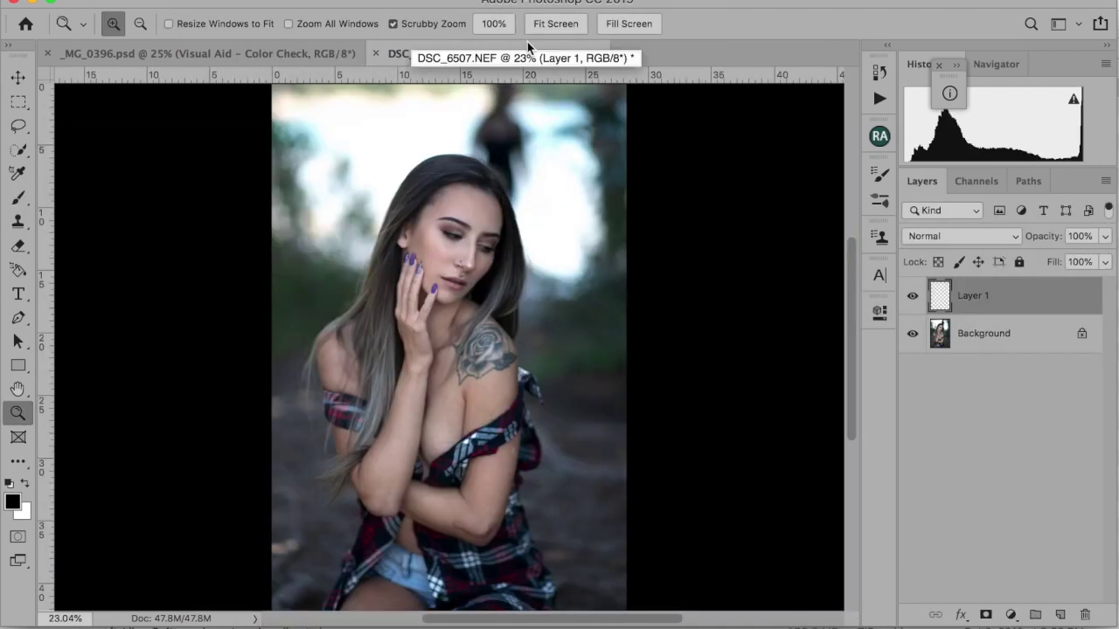
{"action": "left_click", "coordinate": [471, 144]}
{"action": "key", "text": "s"}
{"action": "mouse_move", "coordinate": [412, 271]}
{"action": "left_mouse_down"}
{"action": "mouse_move", "coordinate": [550, 355]}
{"action": "mouse_move", "coordinate": [415, 279]}
{"action": "mouse_move", "coordinate": [485, 284]}
{"action": "left_mouse_up"}
{"action": "left_click", "coordinate": [336, 182], "text": "alt"}
{"action": "left_click_drag", "start_coordinate": [429, 214], "coordinate": [450, 182]}
{"action": "key", "text": "bracketleft"}
{"action": "key", "text": "bracketleft"}
{"action": "left_click", "coordinate": [342, 259], "text": "alt"}
- Clone nearby background over the rest of the blurred figure beside the subject's hair, resampling and resizing the brush as needed
{"action": "left_click_drag", "start_coordinate": [494, 392], "coordinate": [497, 446]}
{"action": "key", "text": "bracketright"}
{"action": "key", "text": "bracketleft"}
{"action": "mouse_move", "coordinate": [552, 131]}
{"action": "left_mouse_down"}
{"action": "mouse_move", "coordinate": [467, 111]}
{"action": "mouse_move", "coordinate": [413, 136]}
{"action": "mouse_move", "coordinate": [375, 178]}
{"action": "mouse_move", "coordinate": [413, 266]}
{"action": "mouse_move", "coordinate": [381, 272]}
{"action": "mouse_move", "coordinate": [425, 283]}
{"action": "mouse_move", "coordinate": [520, 374]}
{"action": "mouse_move", "coordinate": [519, 434]}
{"action": "mouse_move", "coordinate": [463, 336]}
{"action": "mouse_move", "coordinate": [489, 341]}
{"action": "mouse_move", "coordinate": [487, 360]}
{"action": "mouse_move", "coordinate": [549, 377]}
{"action": "mouse_move", "coordinate": [482, 367]}
{"action": "mouse_move", "coordinate": [490, 393]}
{"action": "left_mouse_up"}
{"action": "left_click", "coordinate": [406, 245], "text": "alt"}
{"action": "left_click_drag", "start_coordinate": [498, 223], "coordinate": [475, 337]}
- Blend the cloned sky above the subject with a larger Clone Stamp at 45% opacity, resample, and reduce the opacity to 33%
{"action": "key", "text": "bracketright"}
{"action": "key", "text": "bracketright"}
{"action": "key", "text": "bracketright"}
{"action": "key", "text": "4"}
{"action": "key", "text": "5"}
{"action": "mouse_move", "coordinate": [467, 183]}
{"action": "left_mouse_down"}
{"action": "mouse_move", "coordinate": [519, 185]}
{"action": "mouse_move", "coordinate": [470, 150]}
{"action": "mouse_move", "coordinate": [359, 175]}
{"action": "left_mouse_up"}
{"action": "left_click", "coordinate": [559, 120], "text": "alt+super"}
{"action": "scroll", "coordinate": [560, 219], "scroll_direction": "up", "scroll_amount": 3}
{"action": "key", "text": "3"}
{"action": "key", "text": "3"}
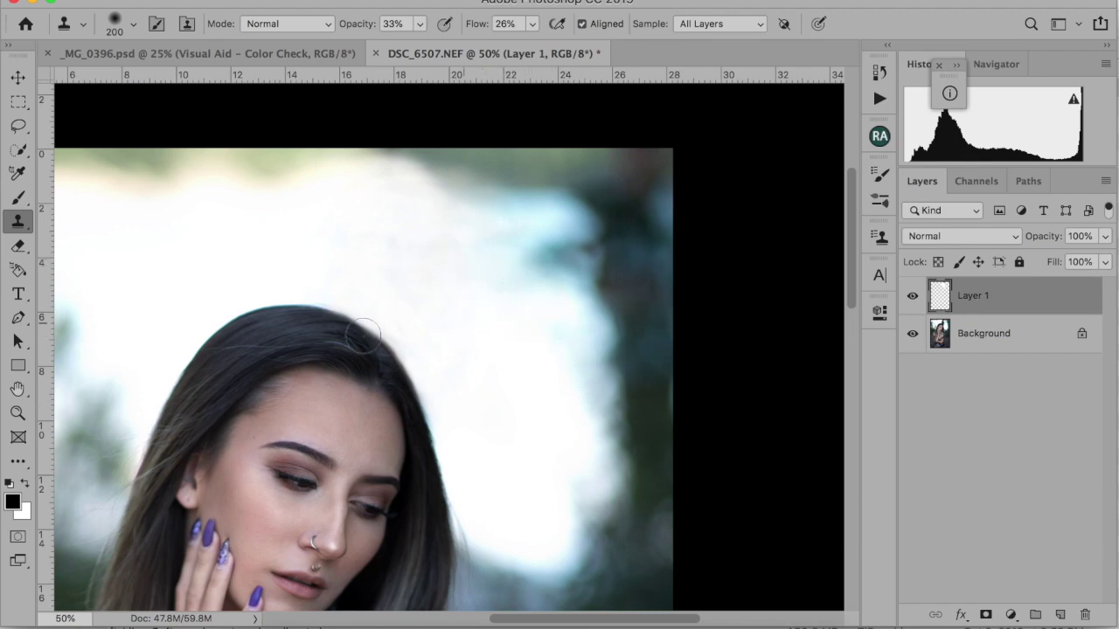
- Toggle Layer 1's visibility at fit-to-screen size to compare the background before and after cloning
{"action": "left_click", "coordinate": [17, 413]}
{"action": "left_click", "coordinate": [556, 23]}
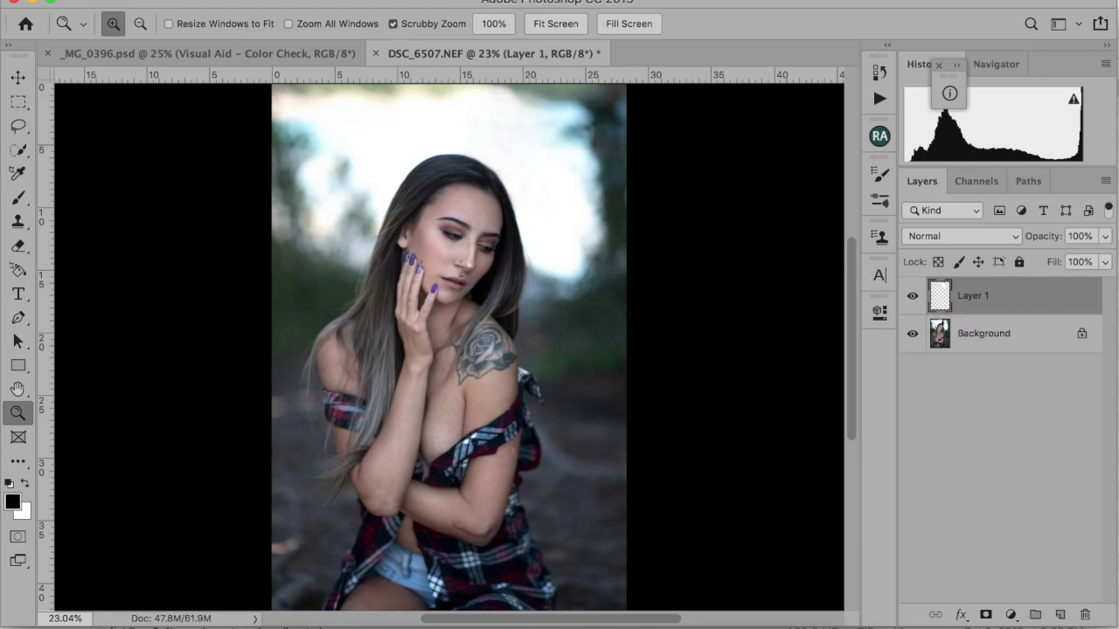
{"action": "left_click", "coordinate": [913, 297]}
{"action": "left_click", "coordinate": [913, 298]}
{"action": "left_click", "coordinate": [581, 24]}
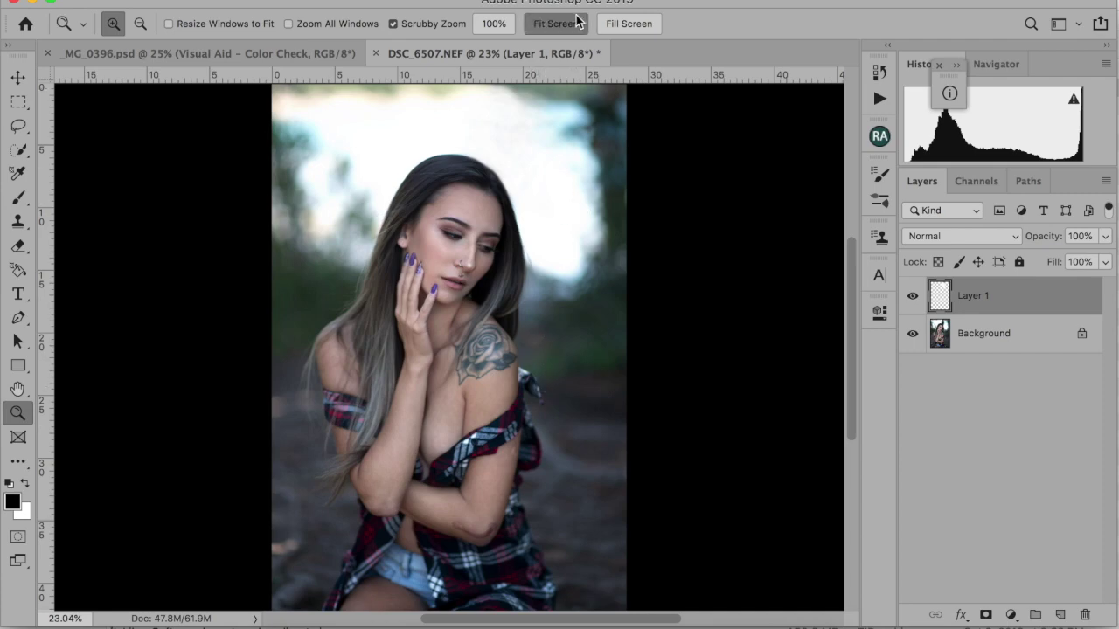
{"action": "left_click", "coordinate": [579, 21]}
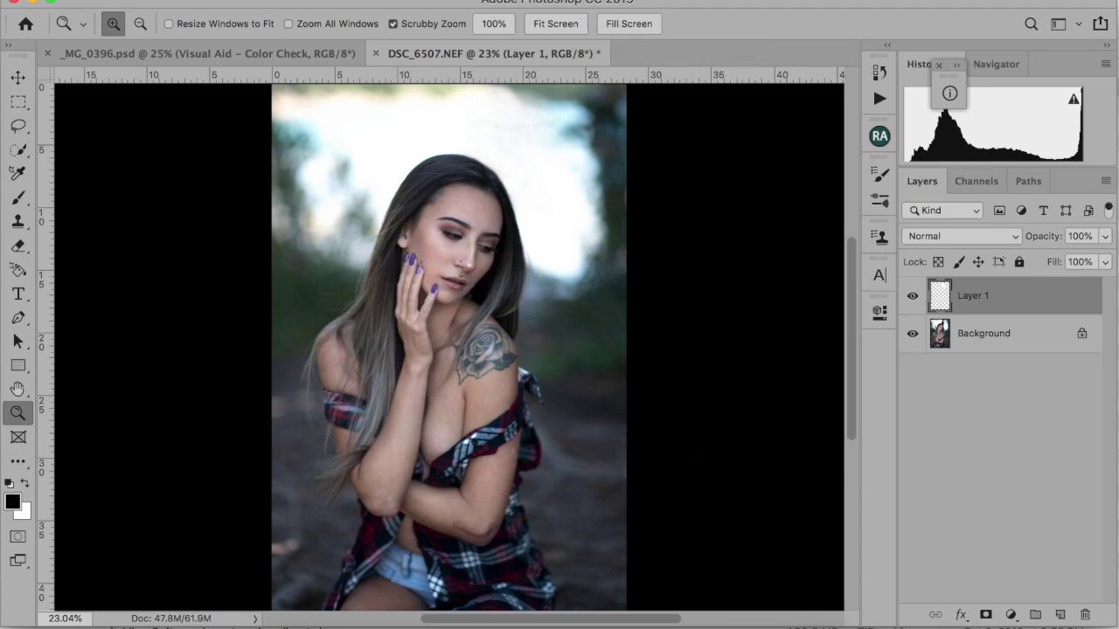
{"action": "mouse_move", "coordinate": [849, 268]}
{"action": "left_mouse_down"}
{"action": "mouse_move", "coordinate": [847, 237]}
{"action": "mouse_move", "coordinate": [858, 268]}
{"action": "left_mouse_up"}
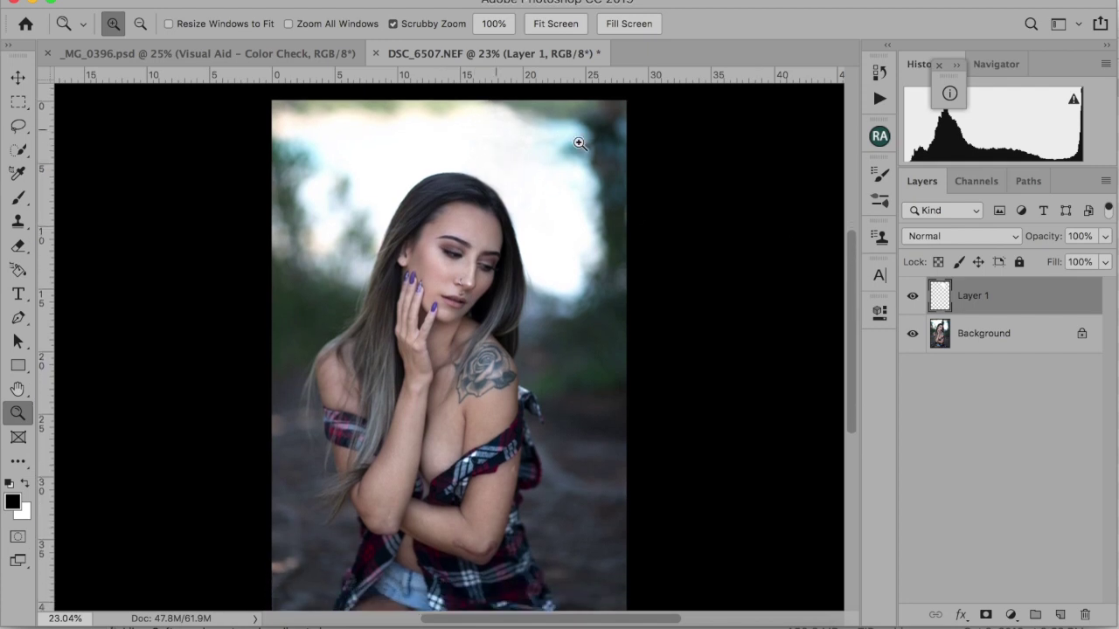
{"action": "left_click", "coordinate": [912, 297]}
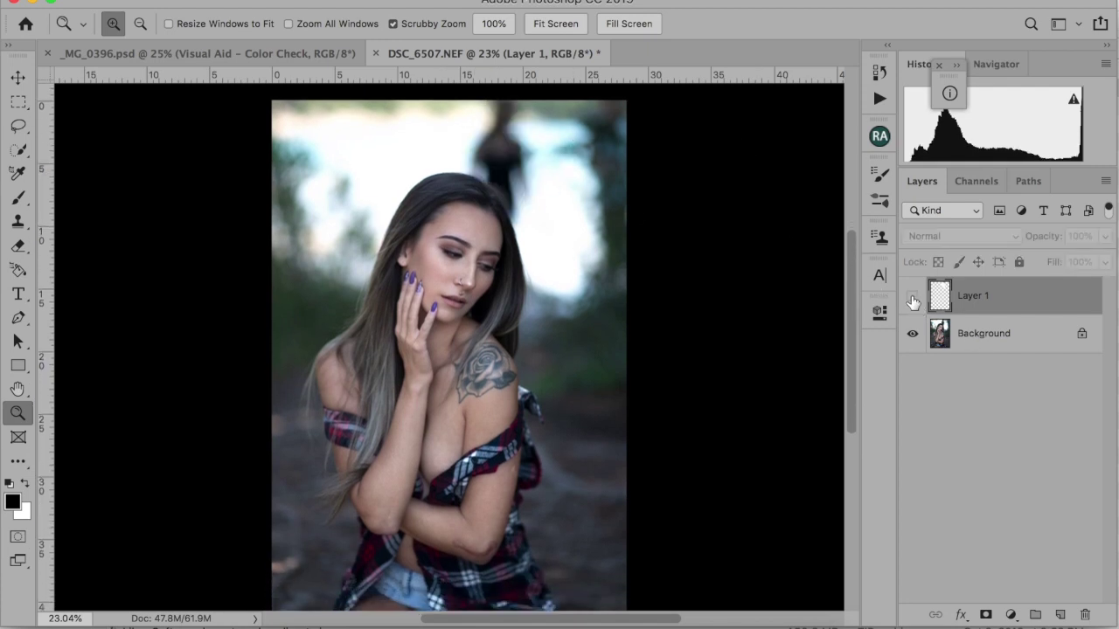
{"action": "left_click", "coordinate": [913, 299]}
{"action": "left_click", "coordinate": [913, 299]}
{"action": "left_click", "coordinate": [914, 300]}
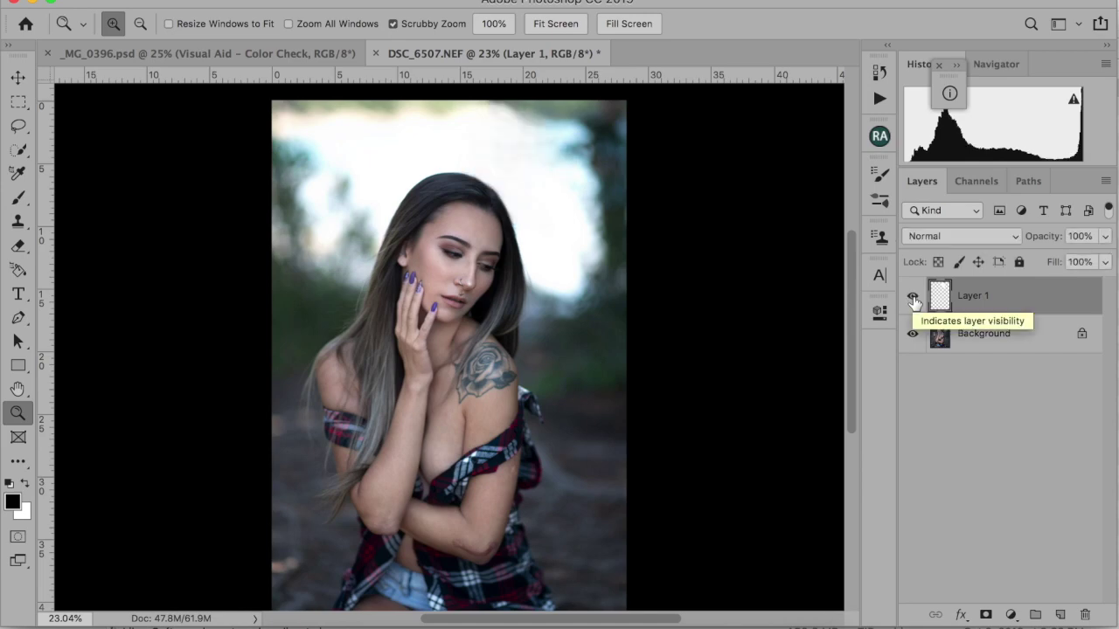
- Examine the whole portrait at fit-to-screen size and zoomed out to 16.7%, checking the cleaned background around the subject
{"action": "scroll", "coordinate": [847, 280], "scroll_direction": "down", "scroll_amount": 3}
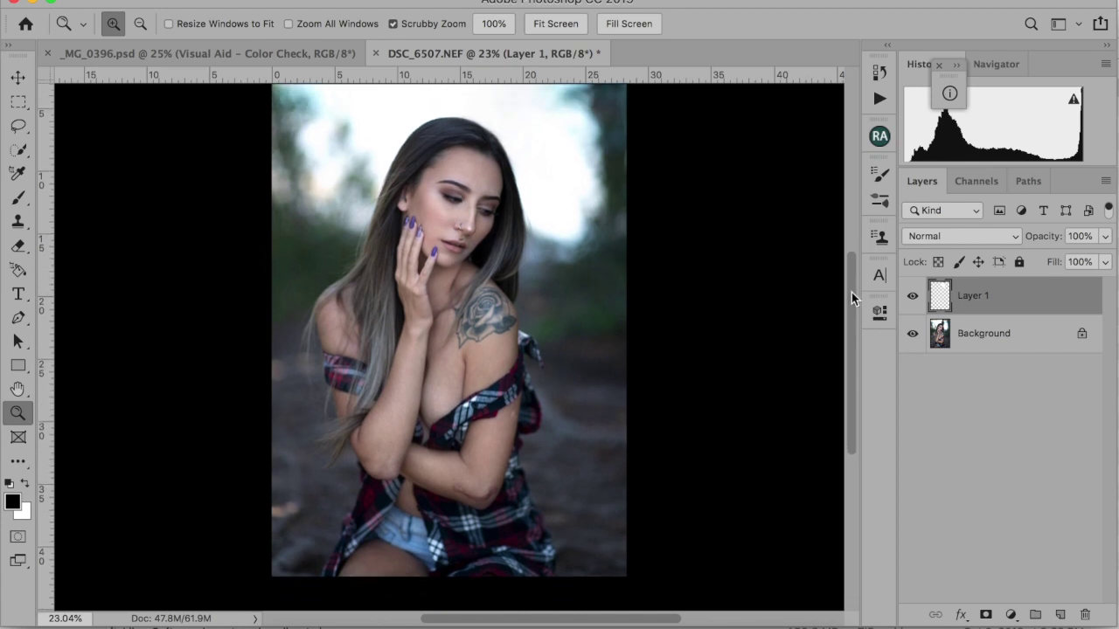
{"action": "scroll", "coordinate": [852, 299], "scroll_direction": "up", "scroll_amount": 1}
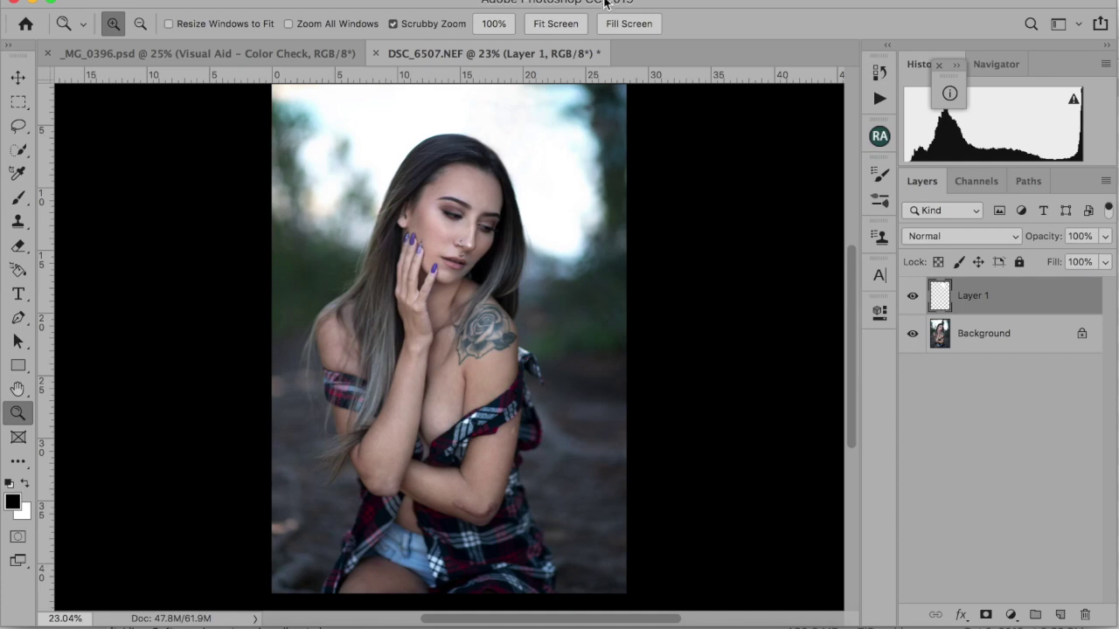
{"action": "left_click", "coordinate": [559, 25]}
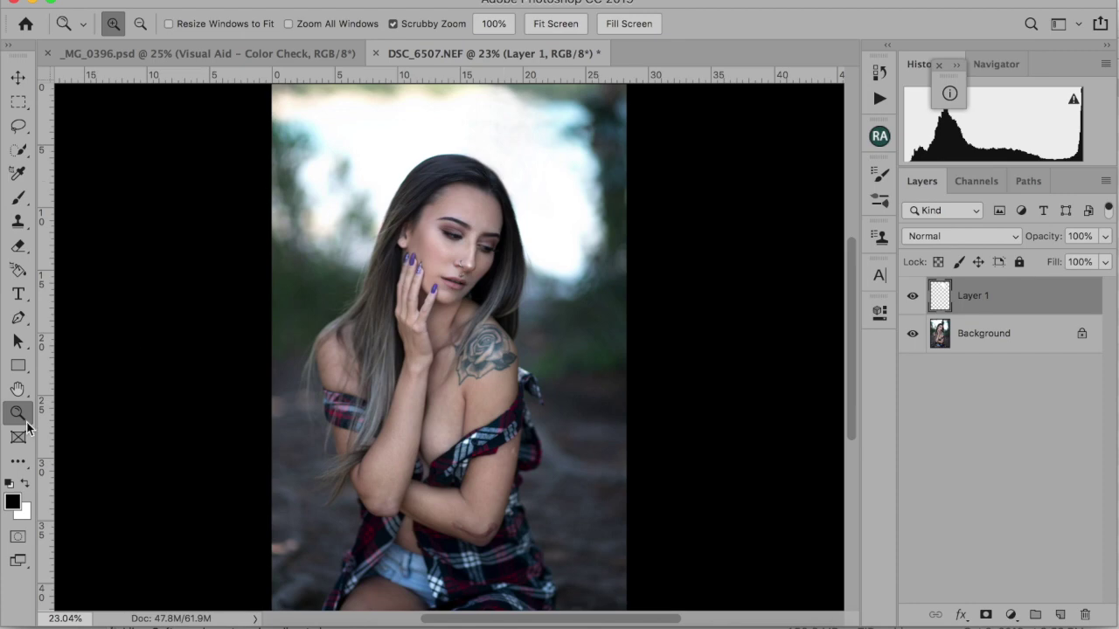
{"action": "left_click", "coordinate": [141, 24]}
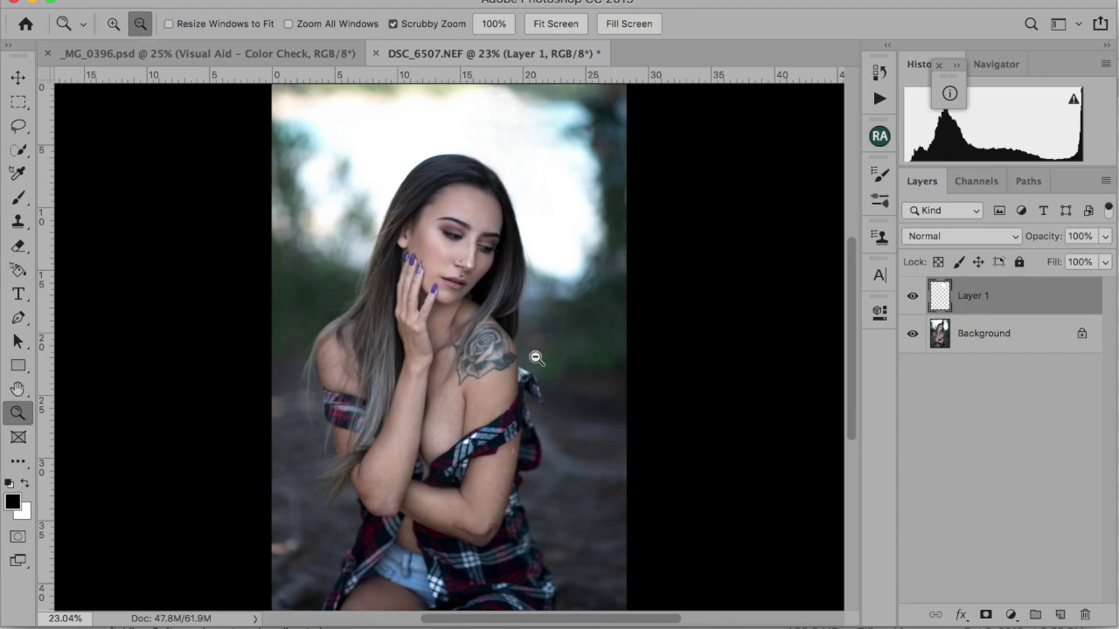
{"action": "left_click", "coordinate": [543, 372]}
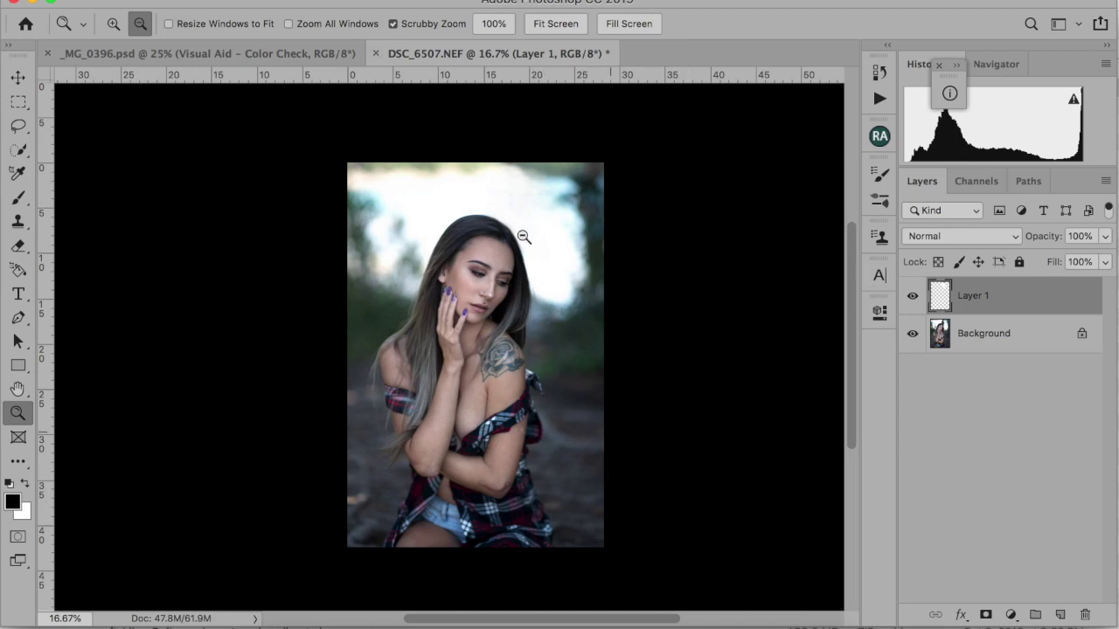
{"action": "left_click", "coordinate": [551, 25]}
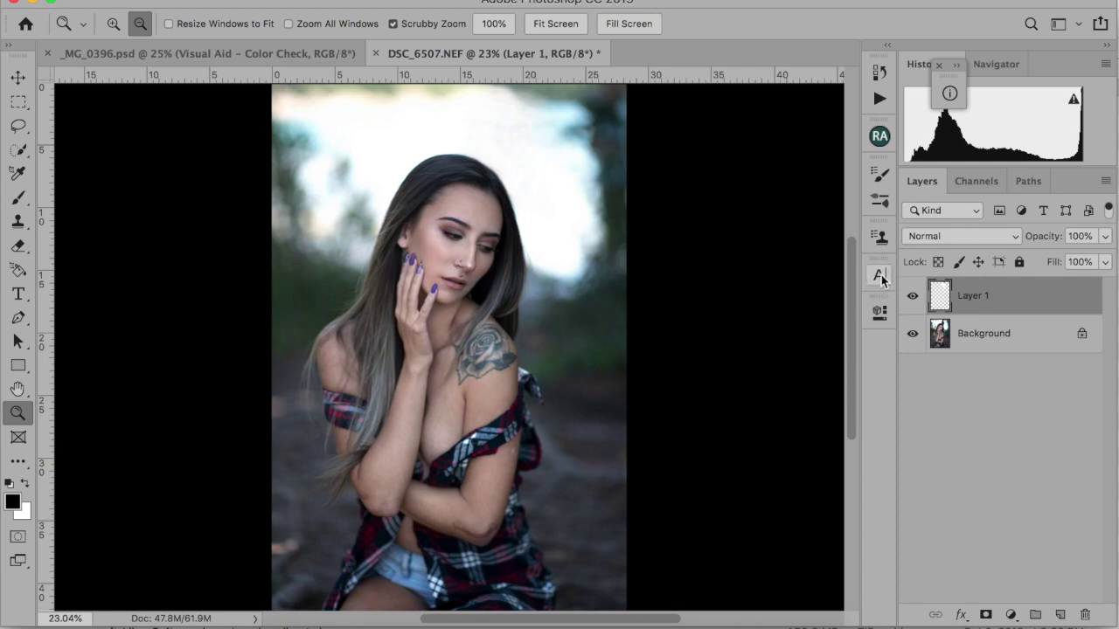
{"action": "scroll", "coordinate": [852, 300], "scroll_direction": "up", "scroll_amount": 3}
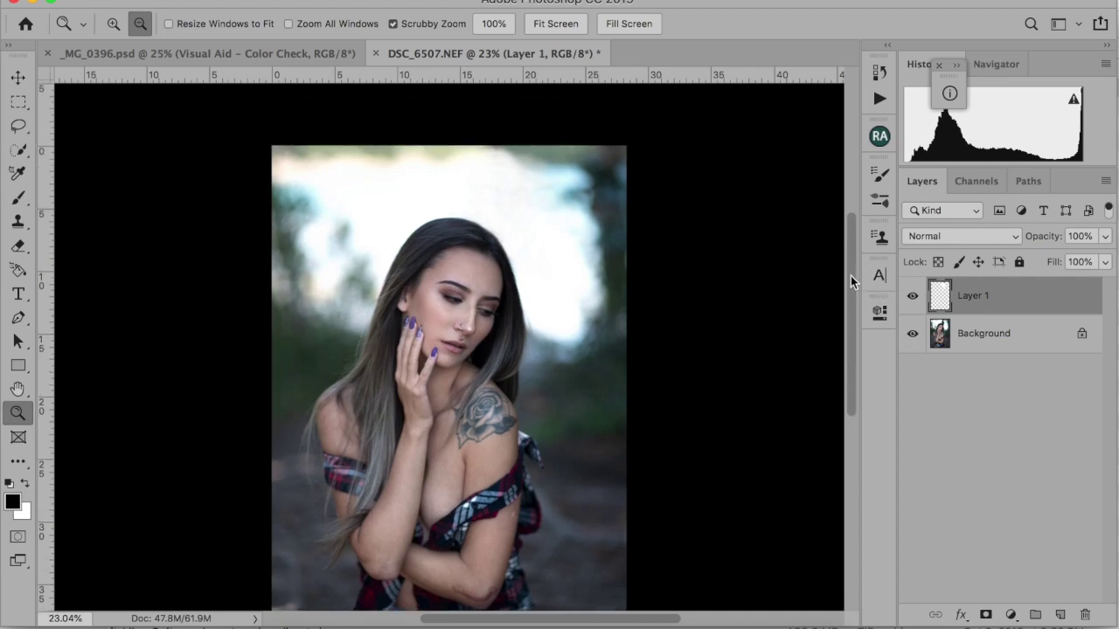
{"action": "scroll", "coordinate": [849, 284], "scroll_direction": "down", "scroll_amount": 5}
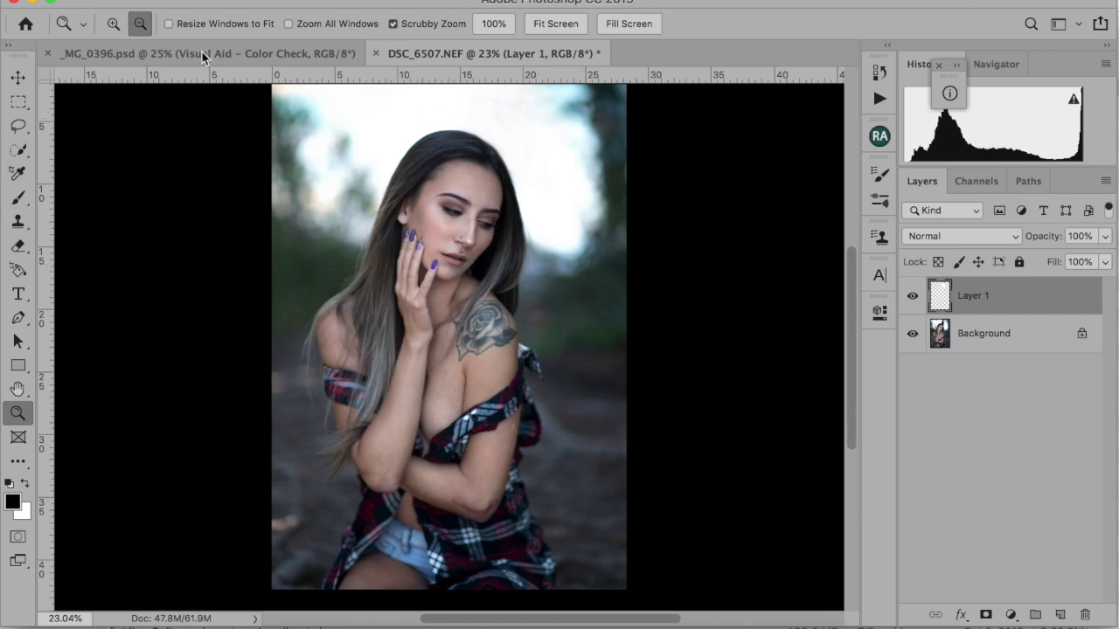
- Inspect the face, tattooed shoulder and arms at 50% zoom, and compare the full image with Layer 1 hidden and shown
{"action": "left_click", "coordinate": [113, 23]}
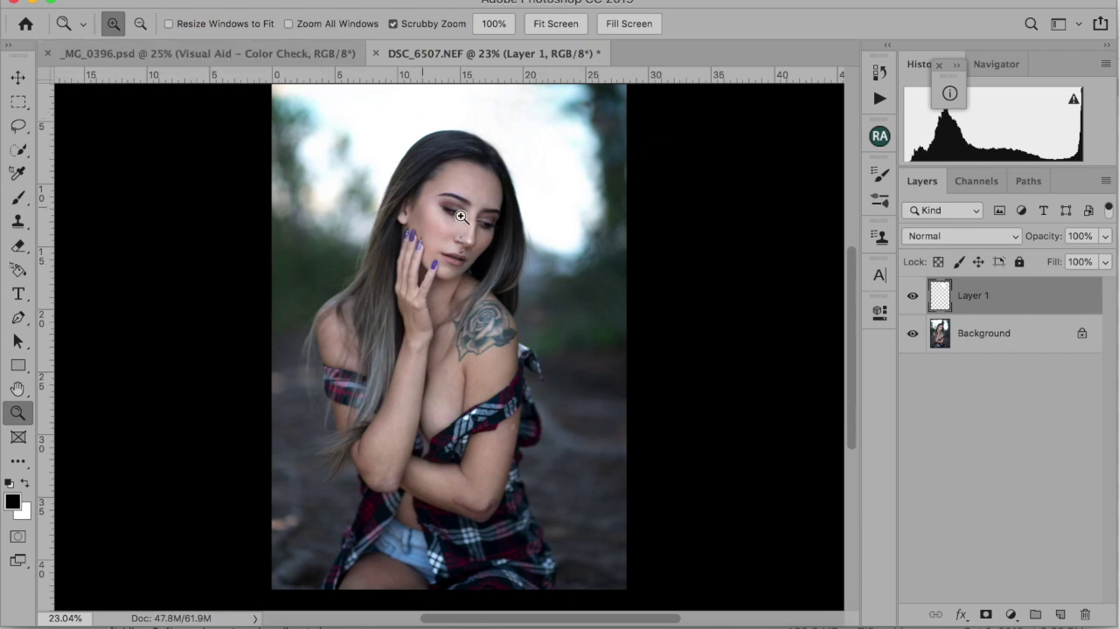
{"action": "left_click", "coordinate": [458, 218]}
{"action": "left_click", "coordinate": [458, 218]}
{"action": "left_click", "coordinate": [458, 218]}
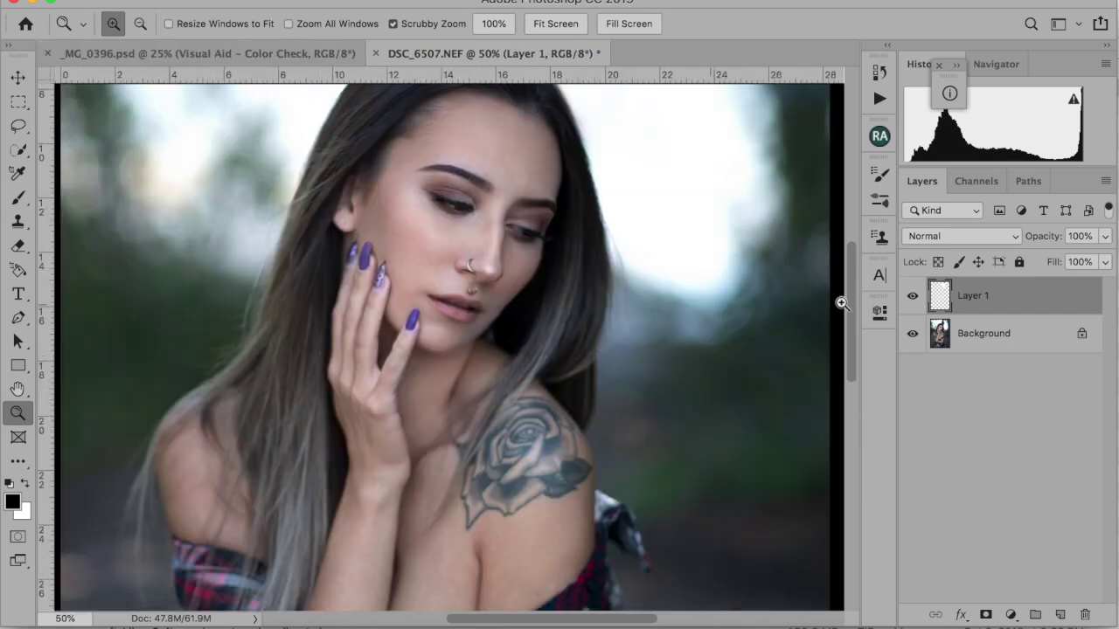
{"action": "scroll", "coordinate": [853, 316], "scroll_direction": "down", "scroll_amount": 10}
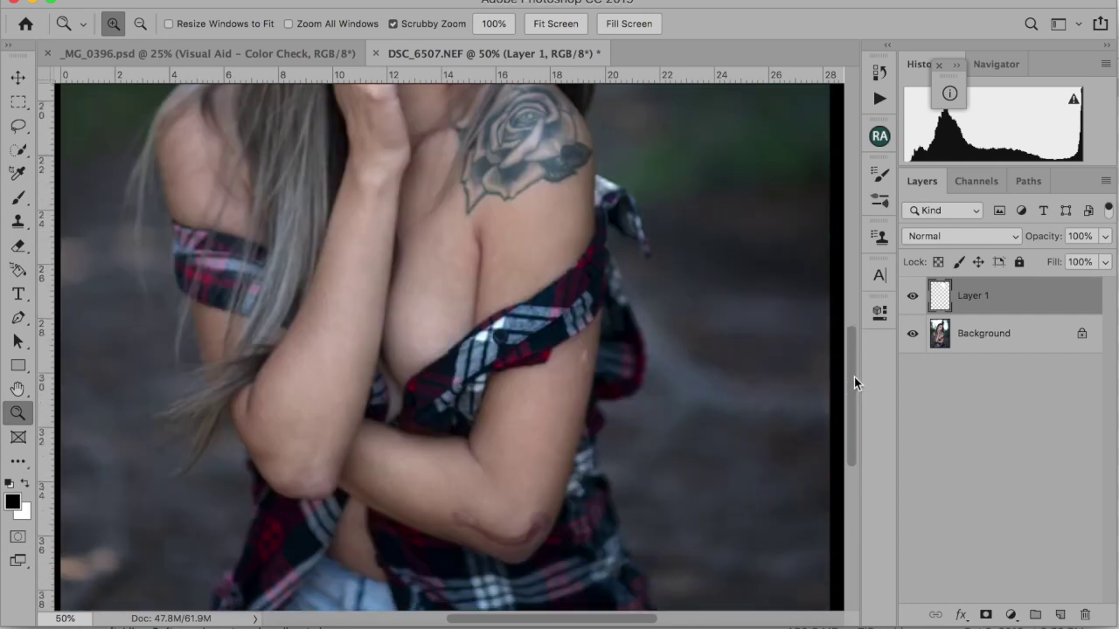
{"action": "scroll", "coordinate": [854, 373], "scroll_direction": "up", "scroll_amount": 10}
{"action": "left_click", "coordinate": [556, 24]}
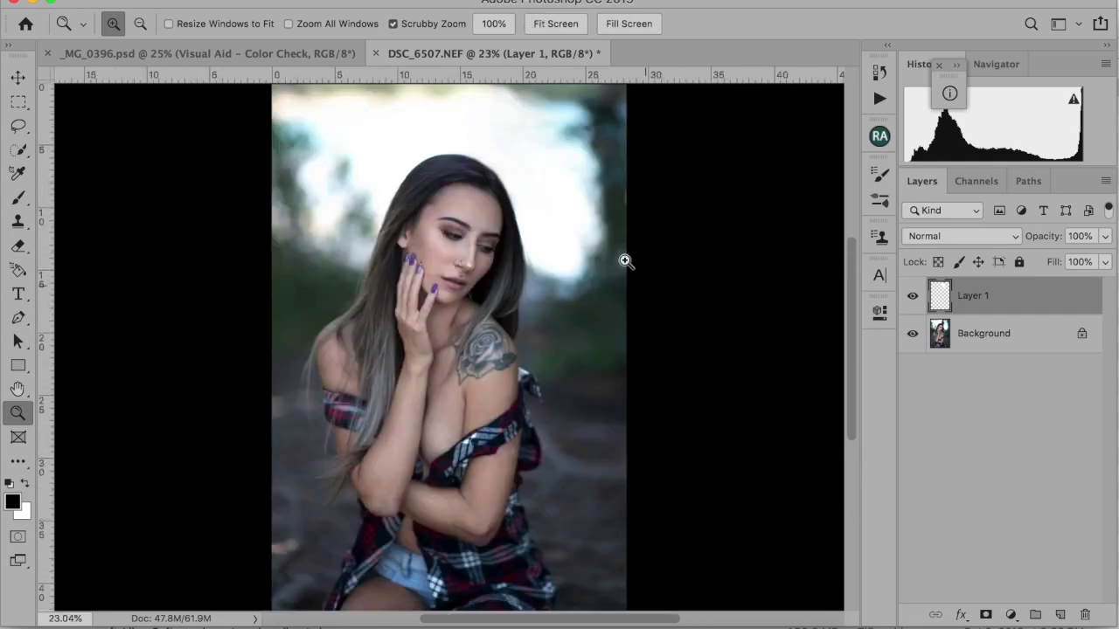
{"action": "left_click", "coordinate": [913, 295]}
{"action": "left_click", "coordinate": [913, 295]}
{"action": "left_click", "coordinate": [492, 294]}
{"action": "left_click", "coordinate": [406, 232]}
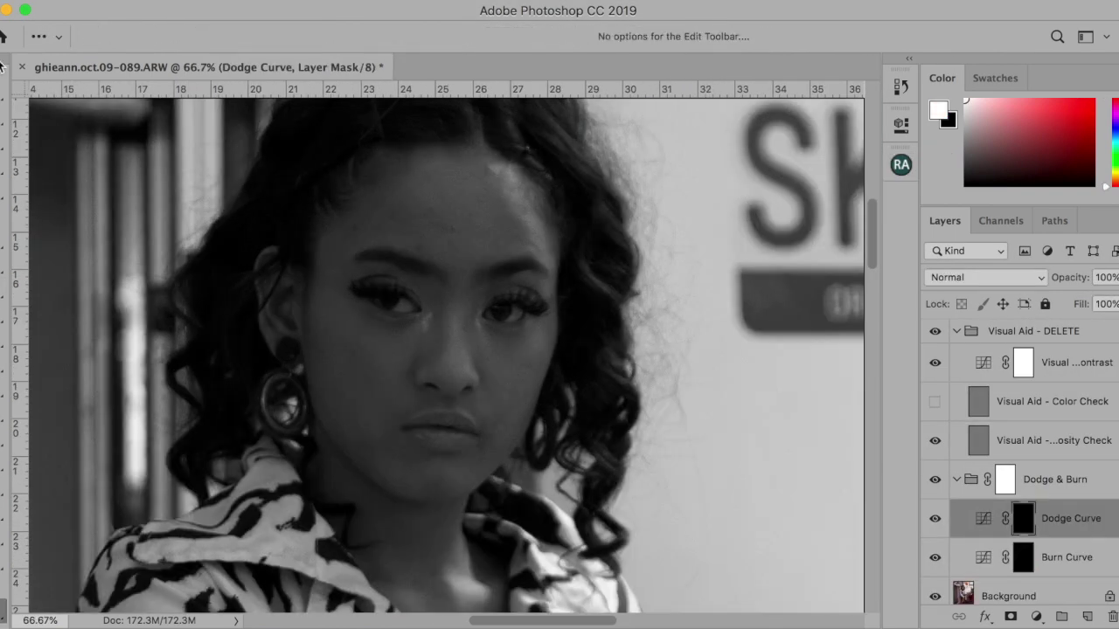
- In the second portrait, paint white on the Dodge Curve mask over the face's dark patches at 43% opacity and 1% flow
{"action": "key", "text": "bracketleft"}
{"action": "key", "text": "bracketleft"}
{"action": "key", "text": "4"}
{"action": "key", "text": "3"}
{"action": "key", "text": "shift+0"}
{"action": "key", "text": "shift+1"}
{"action": "key", "text": "bracketright"}
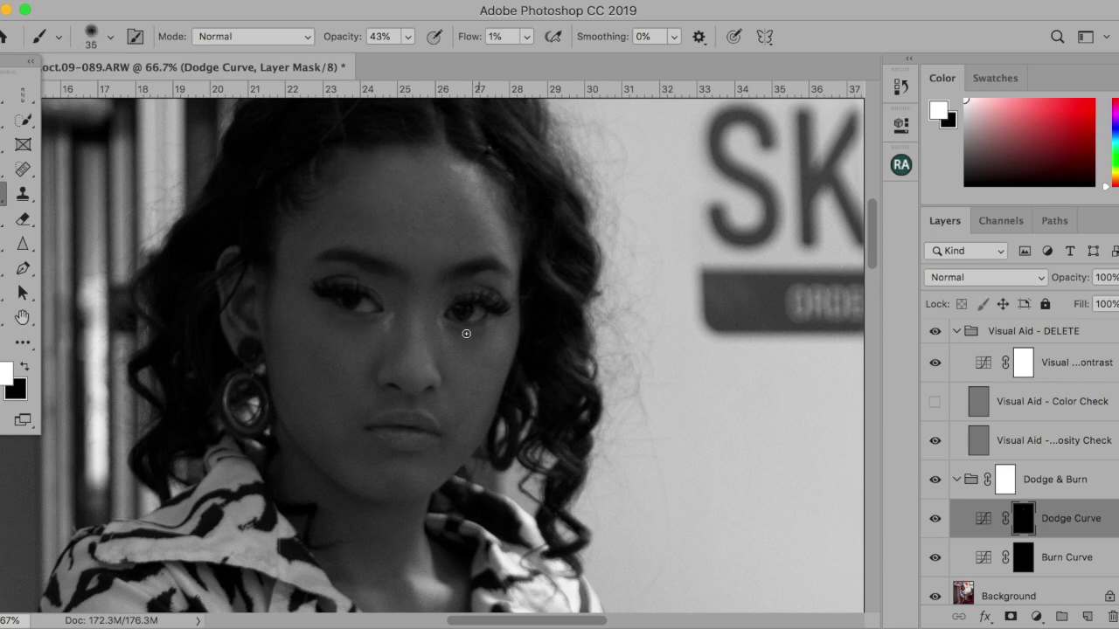
{"action": "key", "text": "bracketright"}
{"action": "key", "text": "bracketright"}
{"action": "key", "text": "bracketright"}
- Paint white on the Burn Curve mask over the face's bright patches, enlarging the brush from 30 to 80 px
{"action": "key", "text": "alt+bracketleft"}
{"action": "key", "text": "bracketleft"}
{"action": "key", "text": "bracketleft"}
{"action": "key", "text": "bracketleft"}
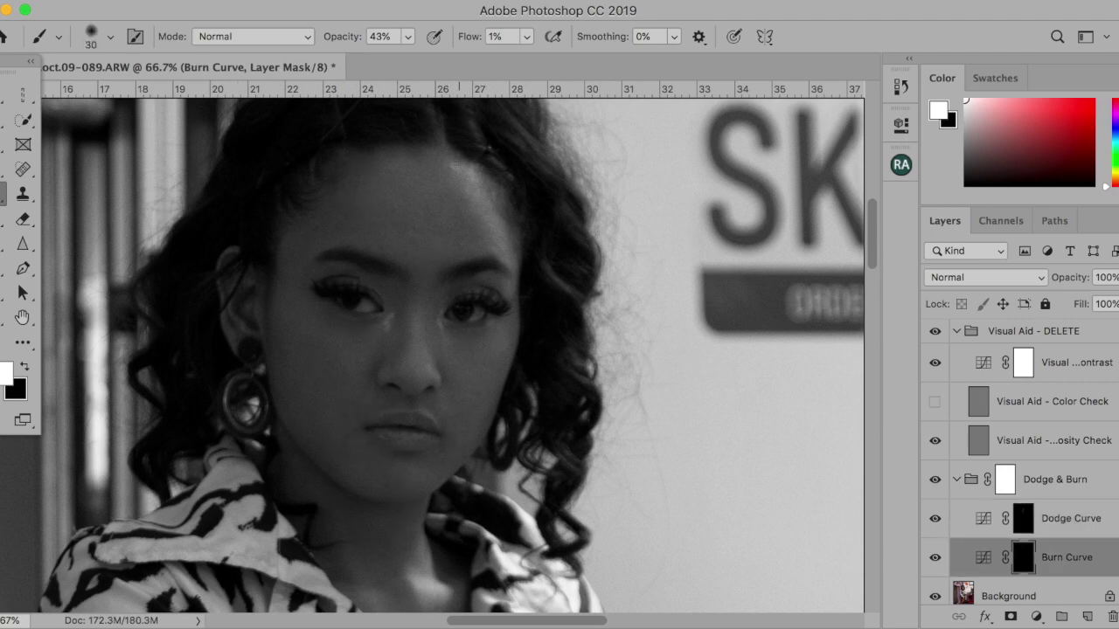
{"action": "key", "text": "bracketright"}
{"action": "key", "text": "bracketright"}
{"action": "key", "text": "bracketright"}
{"action": "key", "text": "bracketright"}
{"action": "key", "text": "bracketright"}
{"action": "scroll", "coordinate": [378, 226], "scroll_direction": "down", "scroll_amount": 2}
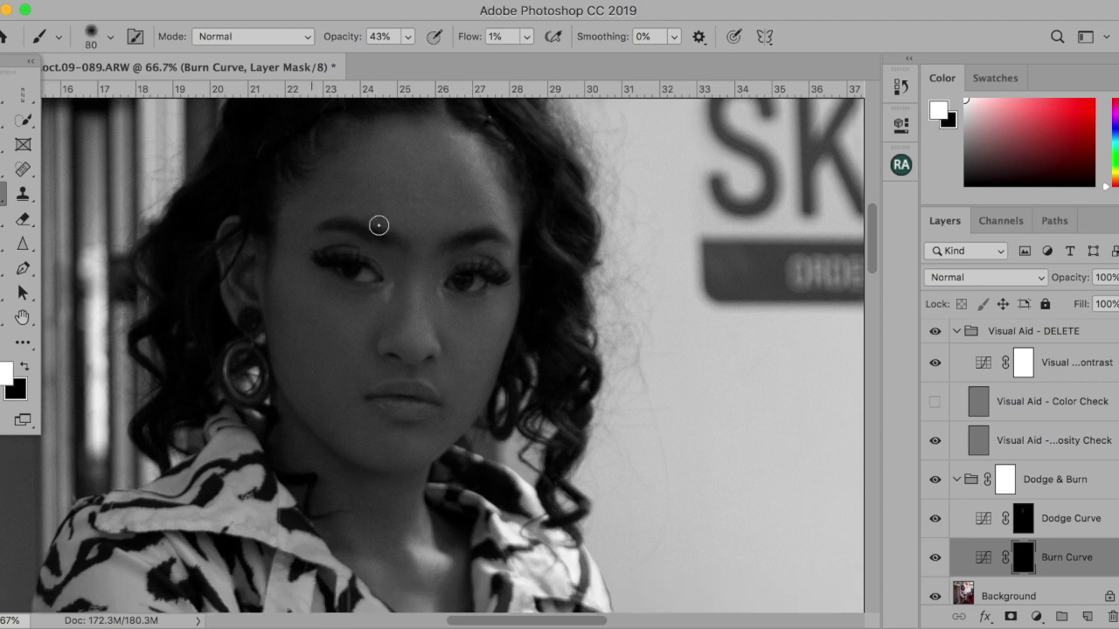
- Dodge uneven skin from the chest down to the thighs on the Dodge Curve mask, and refine the thighs on the Burn Curve mask
{"action": "scroll", "coordinate": [438, 202], "scroll_direction": "down", "scroll_amount": 5}
{"action": "key", "text": "alt+bracketright"}
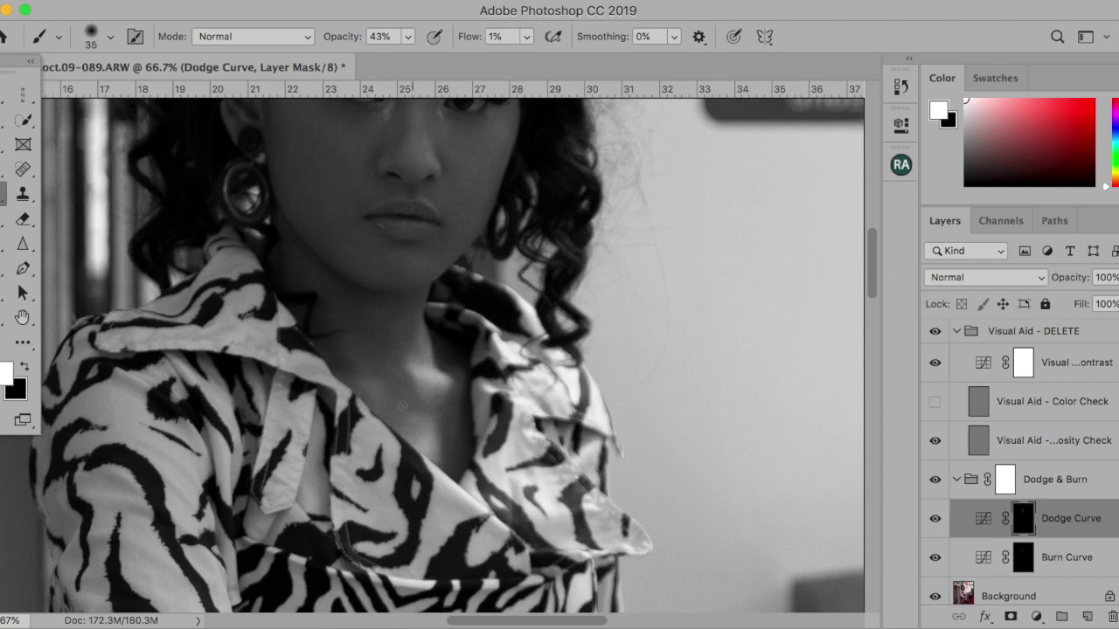
{"action": "scroll", "coordinate": [402, 406], "scroll_direction": "down", "scroll_amount": 20}
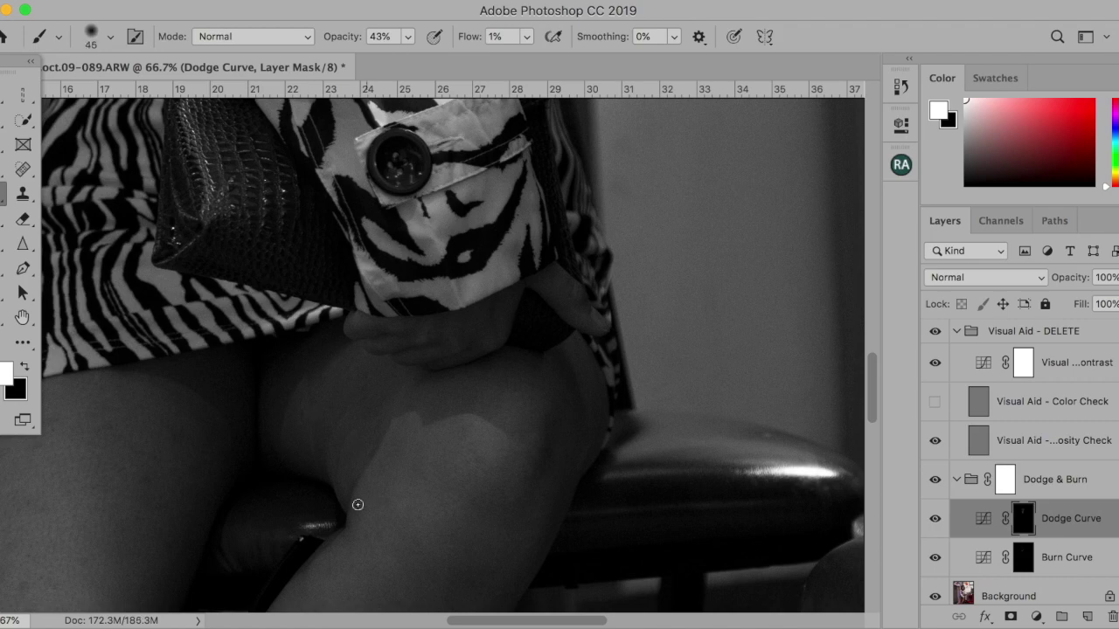
{"action": "key", "text": "alt+bracketleft"}
{"action": "key", "text": "bracketleft"}
{"action": "scroll", "coordinate": [437, 402], "scroll_direction": "down", "scroll_amount": 9}
- Dodge dark spots on the legs on the Dodge Curve mask with a small brush at 47% opacity
{"action": "key", "text": "alt+bracketright"}
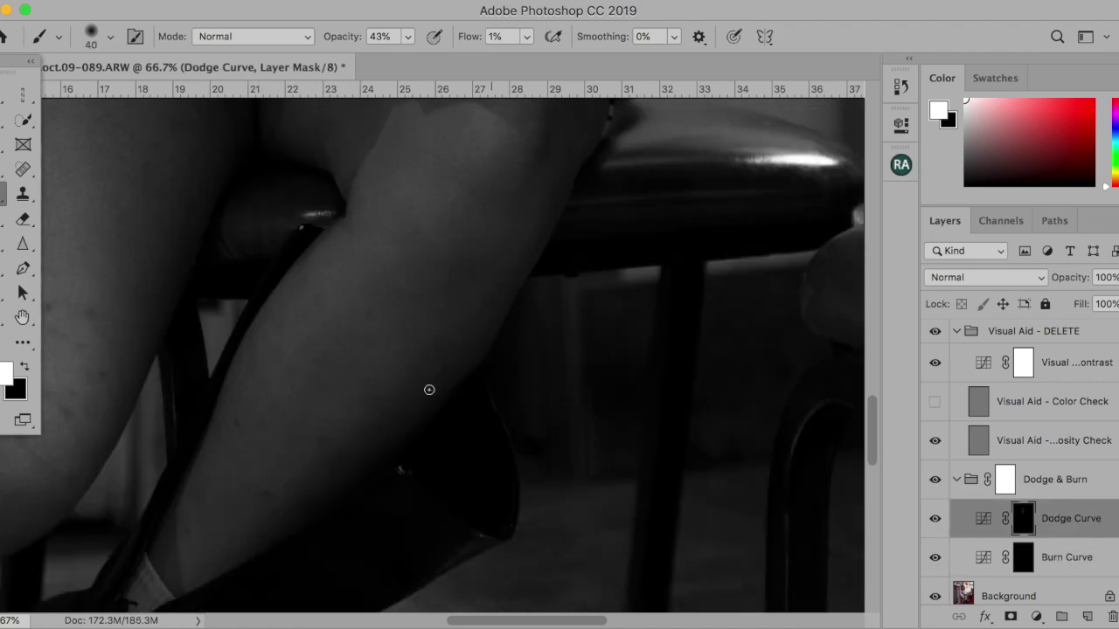
{"action": "mouse_move", "coordinate": [408, 37]}
{"action": "left_mouse_down"}
{"action": "mouse_move", "coordinate": [438, 56]}
{"action": "mouse_move", "coordinate": [383, 58]}
{"action": "left_mouse_up"}
{"action": "key", "text": "bracketleft"}
{"action": "key", "text": "bracketleft"}
{"action": "scroll", "coordinate": [101, 360], "scroll_direction": "left", "scroll_amount": 10}
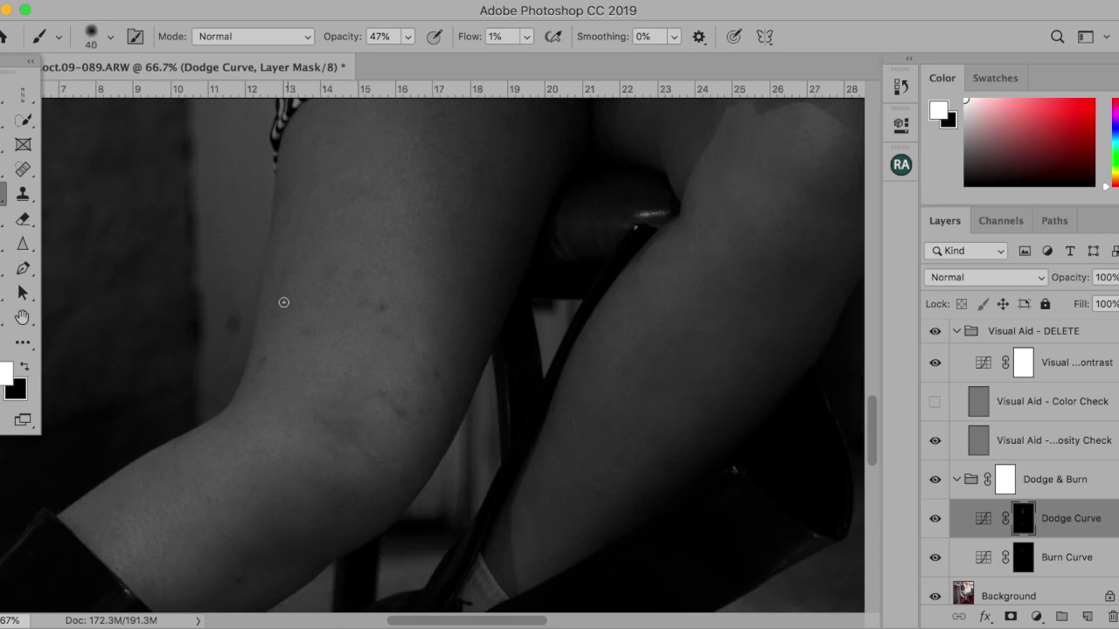
- Lighten broader dark areas of the bent leg on the Dodge Curve mask, enlarging the brush to 200 px
{"action": "key", "text": "bracketright"}
{"action": "key", "text": "bracketright"}
{"action": "key", "text": "bracketright"}
{"action": "key", "text": "bracketright"}
{"action": "key", "text": "bracketright"}
{"action": "key", "text": "bracketright"}
{"action": "key", "text": "bracketright"}
{"action": "key", "text": "bracketright"}
{"action": "key", "text": "bracketright"}
{"action": "key", "text": "bracketright"}
{"action": "key", "text": "bracketright"}
{"action": "key", "text": "super+0"}
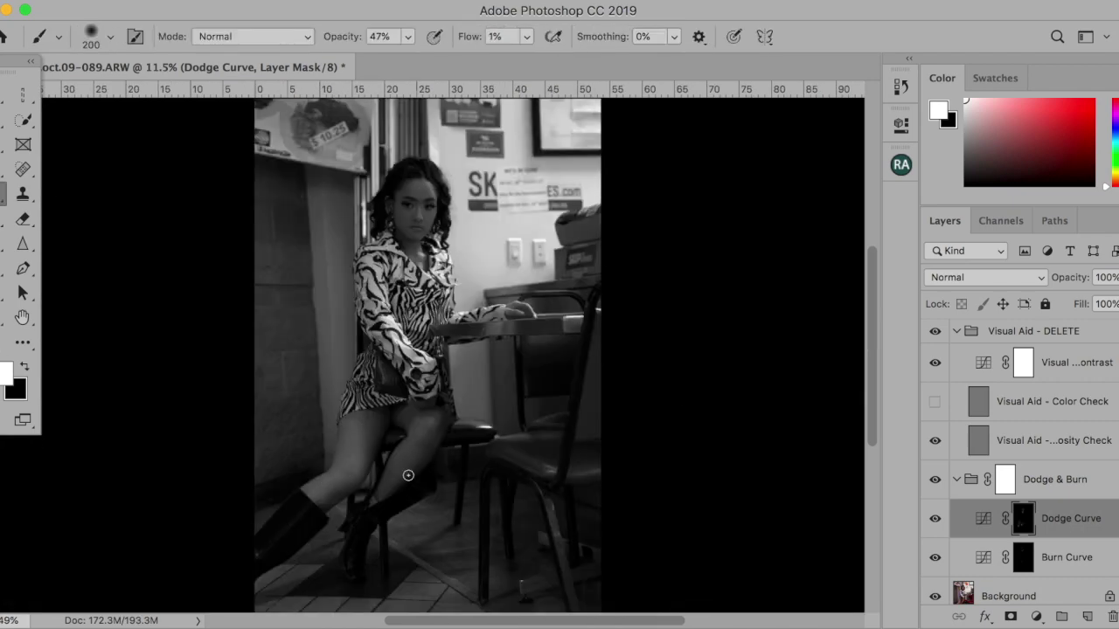
- Burn the legs on the Burn Curve mask with a 250 px brush, and dodge them on the Dodge Curve mask at 62% opacity
{"action": "left_click", "coordinate": [1060, 566]}
{"action": "key", "text": "bracketright"}
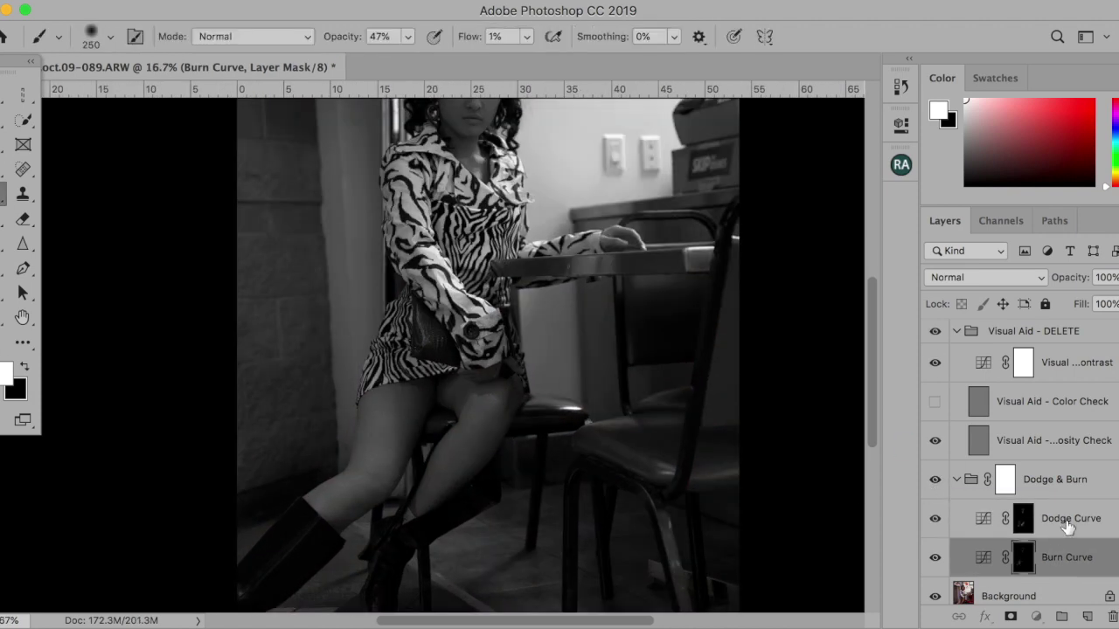
{"action": "left_click", "coordinate": [1059, 519]}
{"action": "key", "text": "6"}
{"action": "key", "text": "2"}
{"action": "key", "text": "bracketright"}
{"action": "key", "text": "bracketright"}
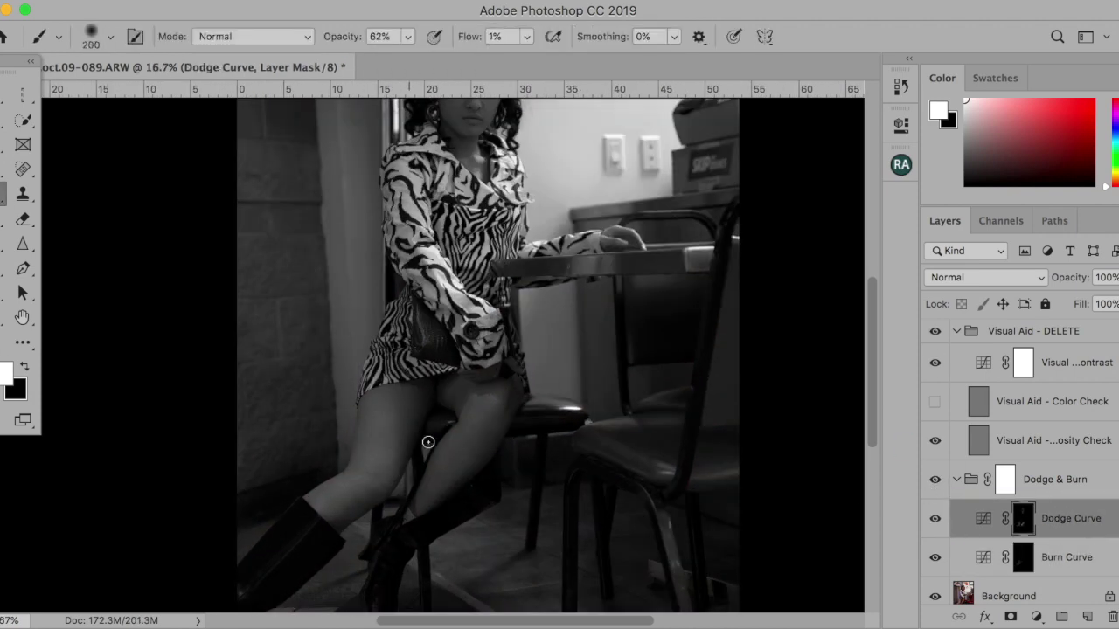
- Refine the subject's light and dark transitions, alternating between the Burn Curve and Dodge Curve masks with smaller brushes at 62% opacity
{"action": "key", "text": "alt+bracketleft"}
{"action": "key", "text": "bracketleft"}
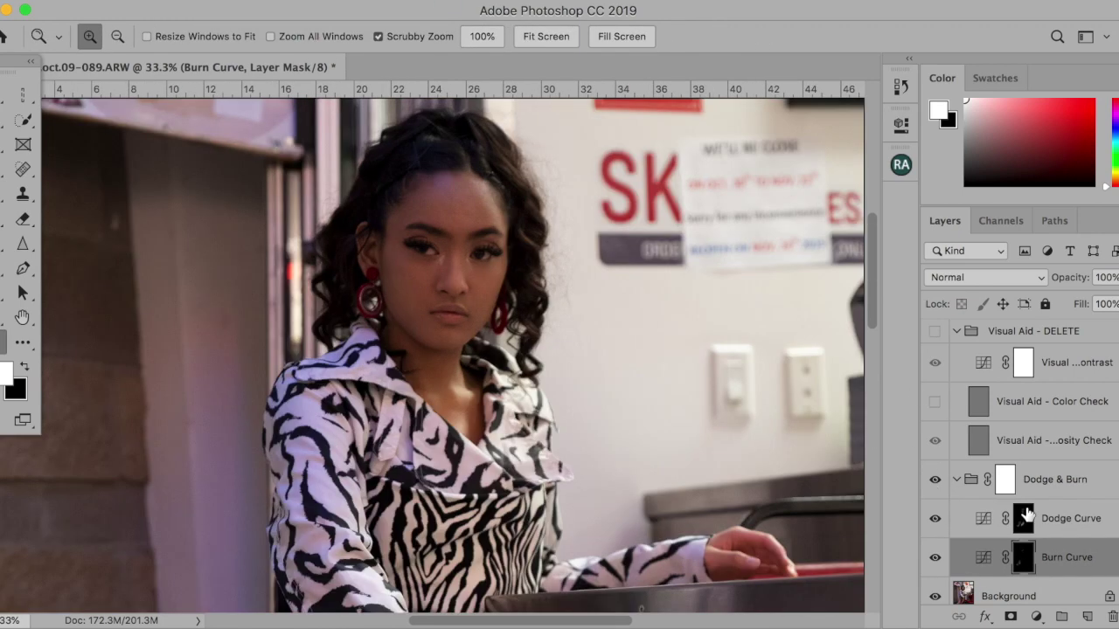
{"action": "key", "text": "alt+bracketright"}
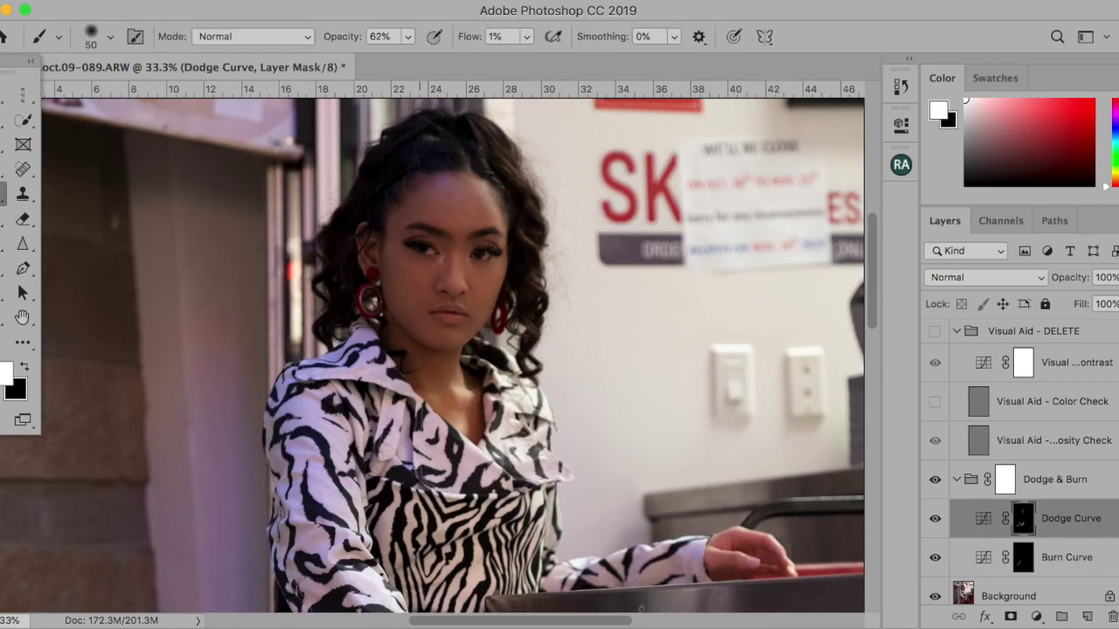
{"action": "key", "text": "alt+bracketleft"}
{"action": "key", "text": "bracketleft"}
{"action": "key", "text": "bracketleft"}
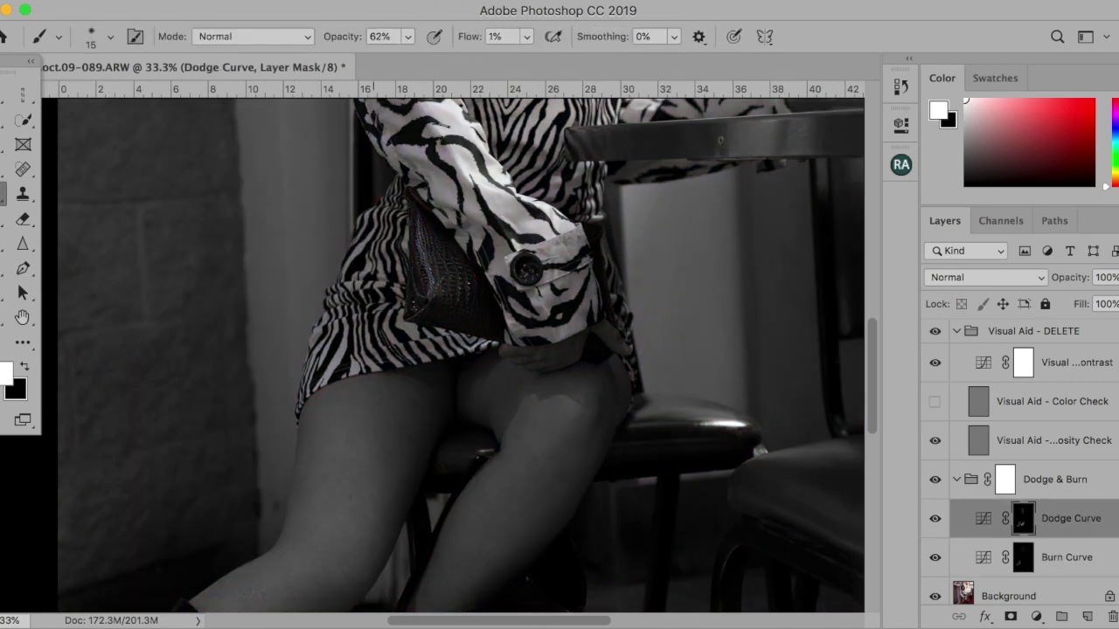
- Brighten the photo's highlights with the masked Levels 1 adjustment, setting its white input level to 225
{"action": "key", "text": "alt+bracketleft"}
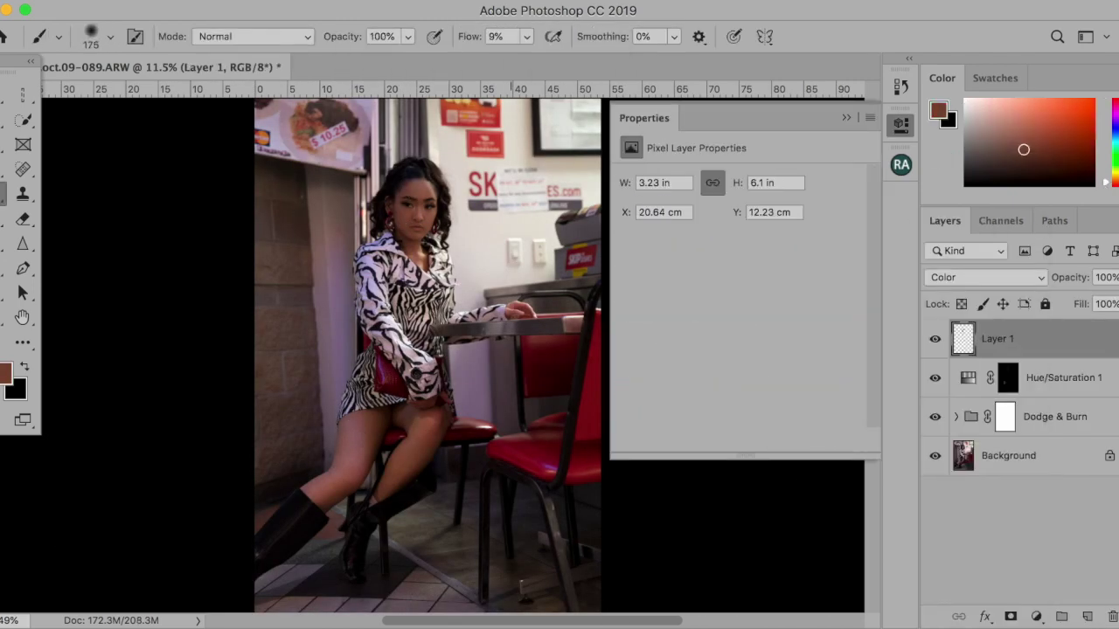
{"action": "key", "text": "e"}
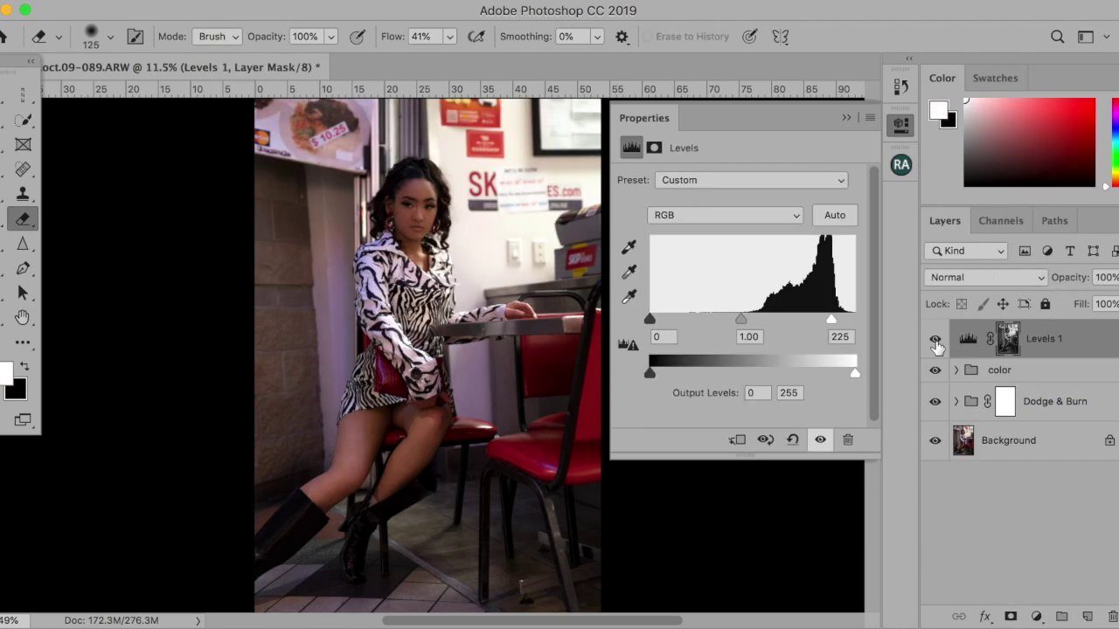
{"action": "left_click_drag", "start_coordinate": [852, 325], "coordinate": [833, 325]}
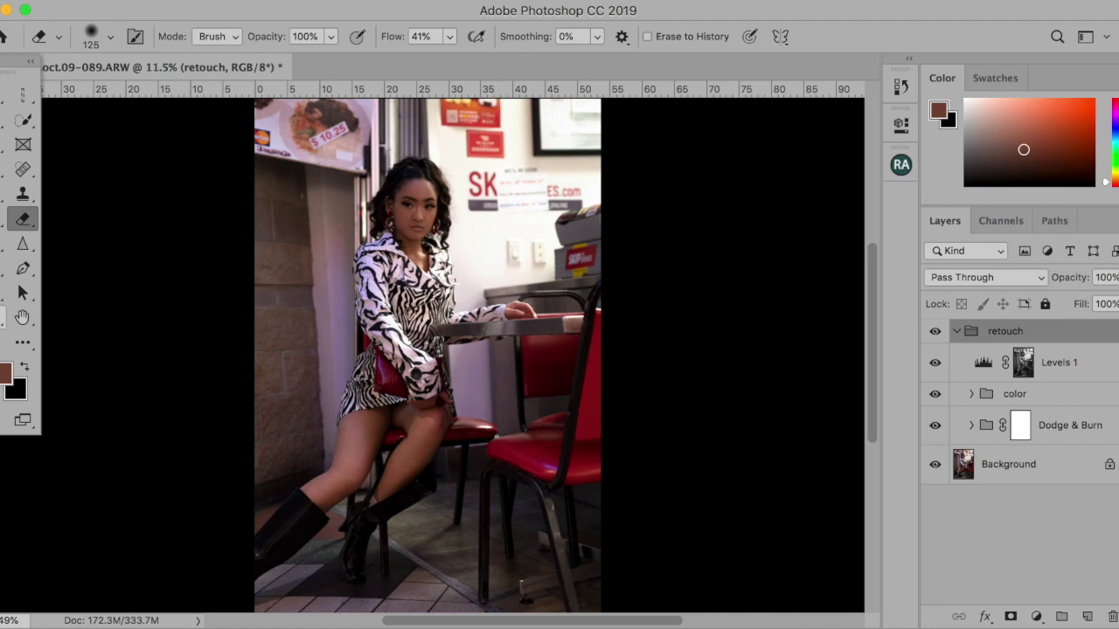
- Compare the photo with and without the retouch group, and hide the Levels 1 layer and the color group inside it
{"action": "key", "text": "z"}
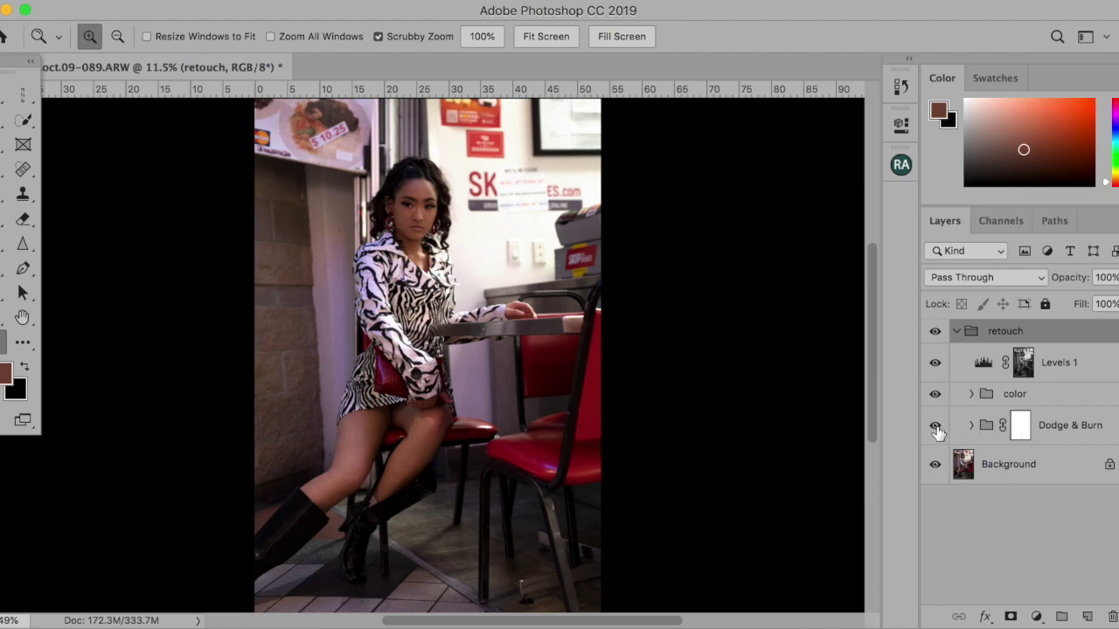
{"action": "left_click", "coordinate": [935, 331]}
{"action": "left_click", "coordinate": [936, 332]}
{"action": "left_click", "coordinate": [935, 362]}
{"action": "left_click", "coordinate": [935, 394]}
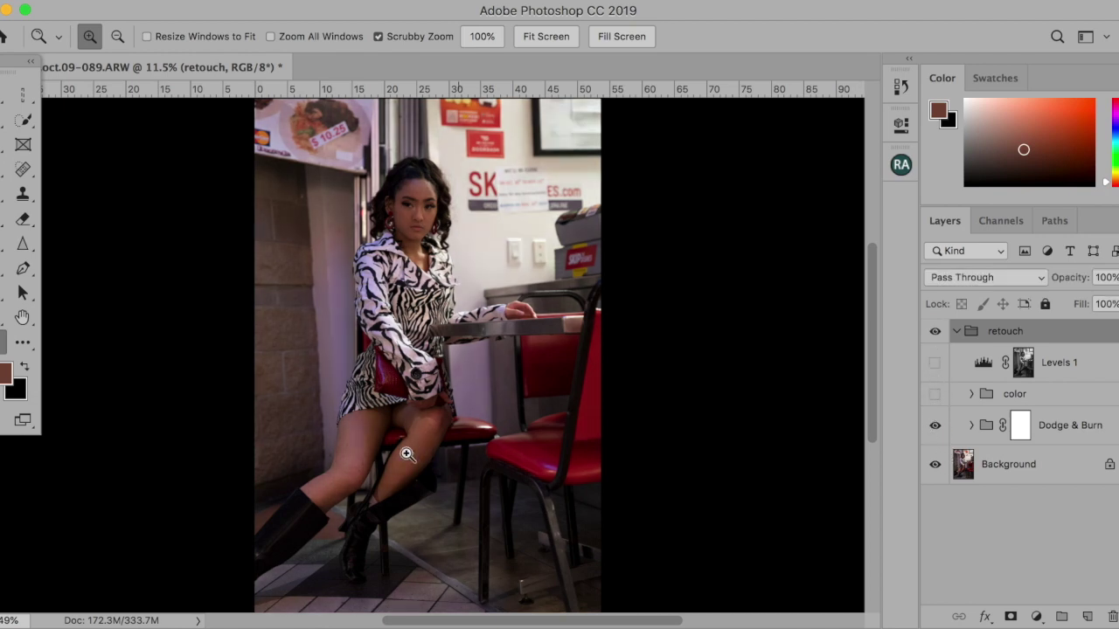
- Compare the subject's face and legs up close with the Dodge & Burn group on and off
{"action": "left_click", "coordinate": [380, 475]}
{"action": "left_click", "coordinate": [378, 456]}
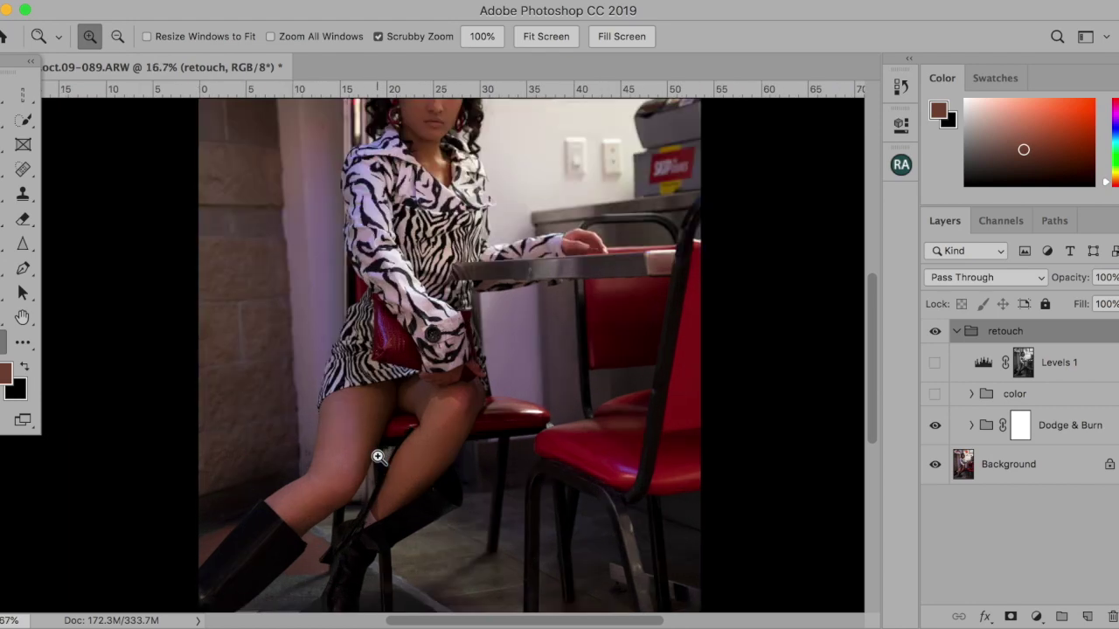
{"action": "left_click_drag", "start_coordinate": [876, 296], "coordinate": [871, 248]}
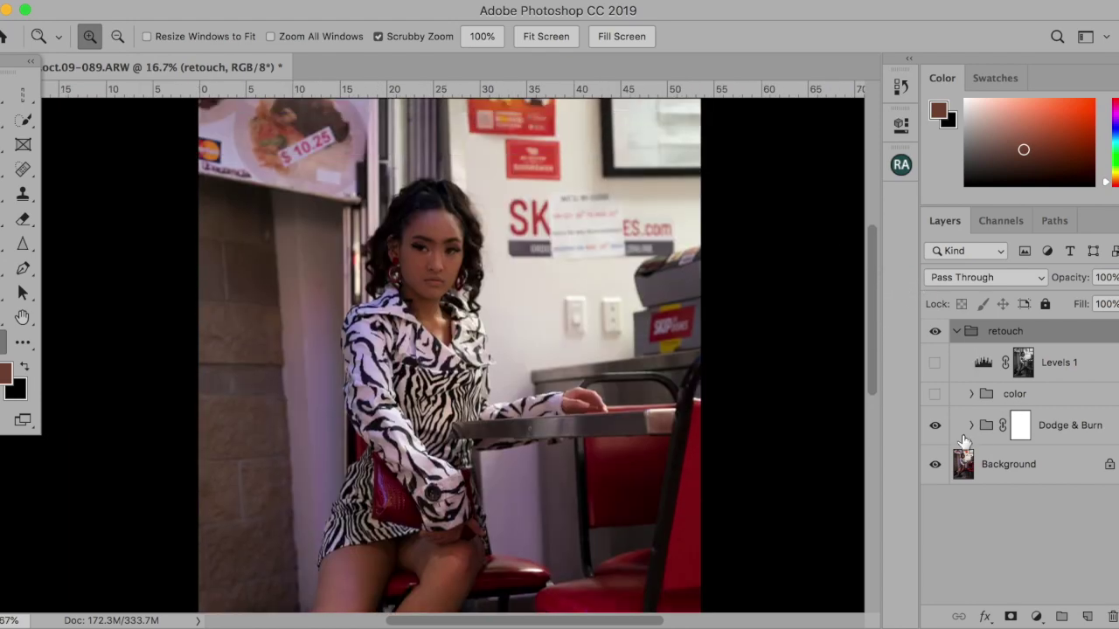
{"action": "left_click", "coordinate": [936, 425]}
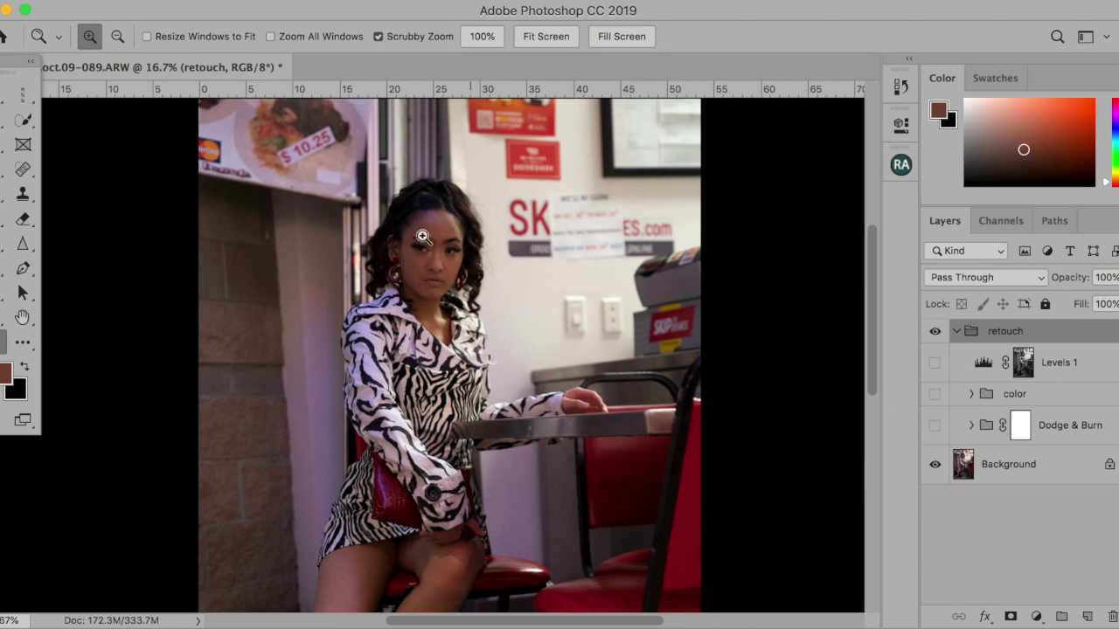
{"action": "left_click", "coordinate": [935, 426]}
{"action": "left_click_drag", "start_coordinate": [875, 300], "coordinate": [874, 351]}
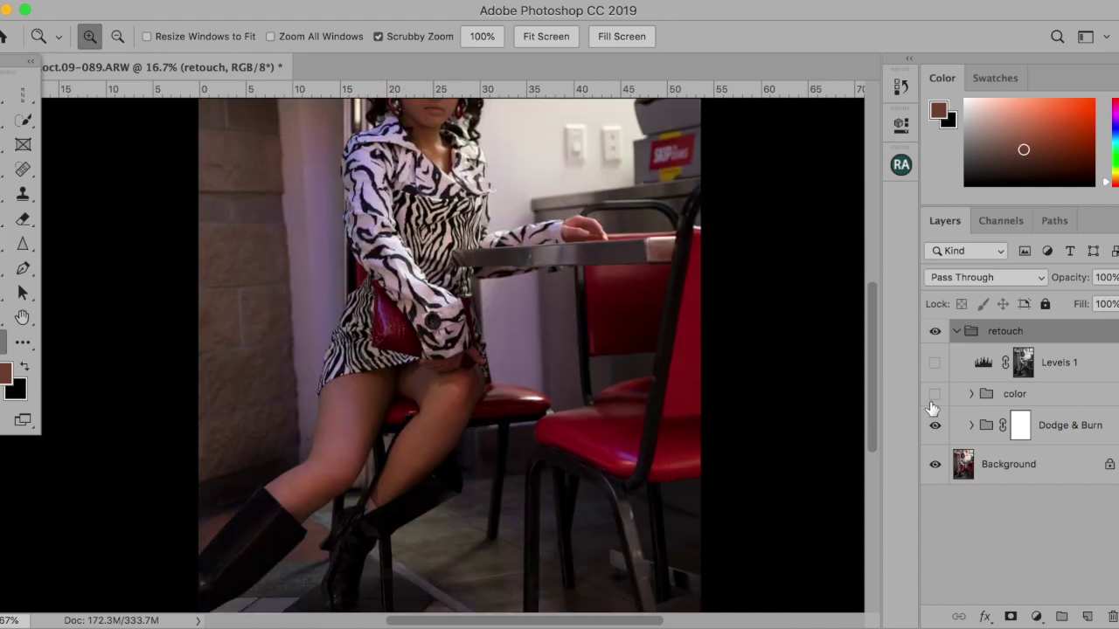
{"action": "left_click", "coordinate": [936, 426]}
{"action": "left_click", "coordinate": [936, 426]}
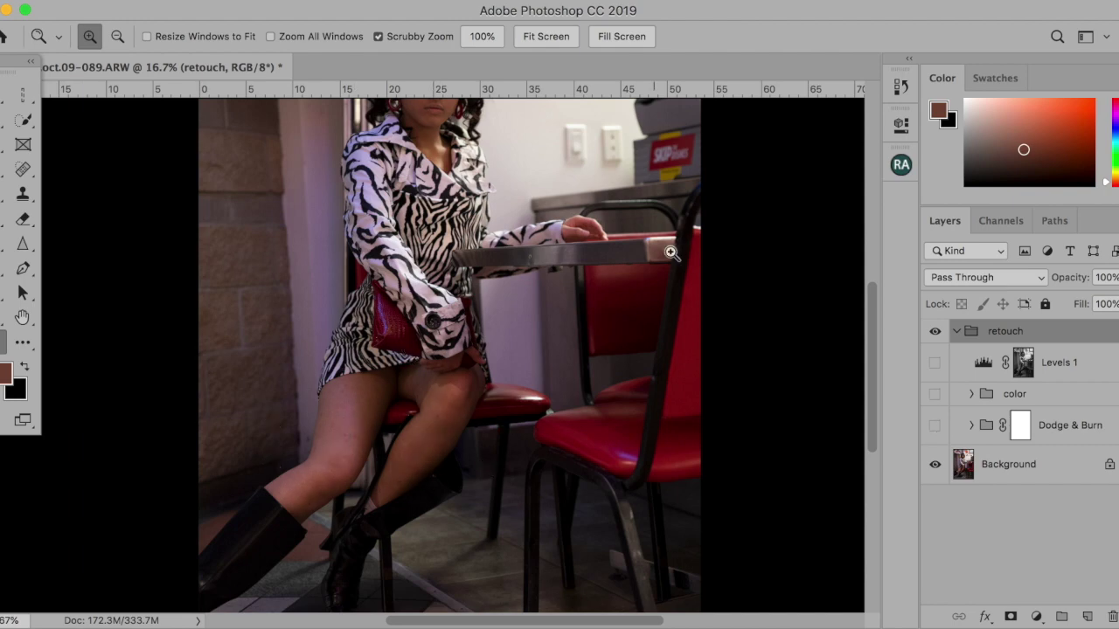
{"action": "left_click", "coordinate": [936, 425]}
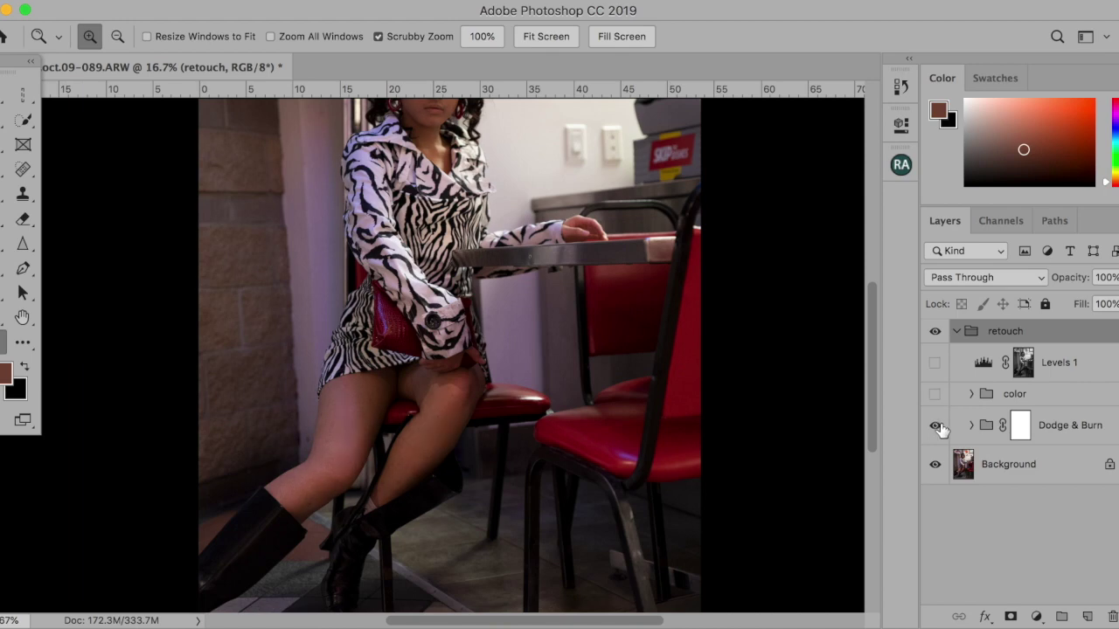
{"action": "left_click", "coordinate": [550, 38]}
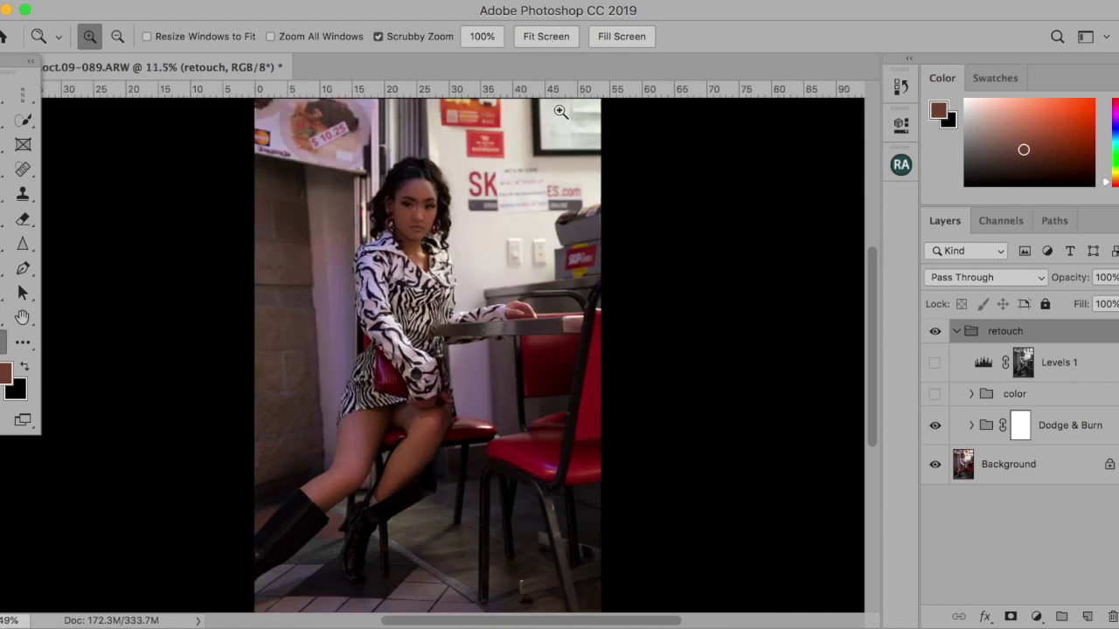
{"action": "left_click", "coordinate": [934, 426]}
- Show the color group and compare the skin tones with it on and off
{"action": "left_click", "coordinate": [936, 398]}
{"action": "left_click", "coordinate": [1004, 399]}
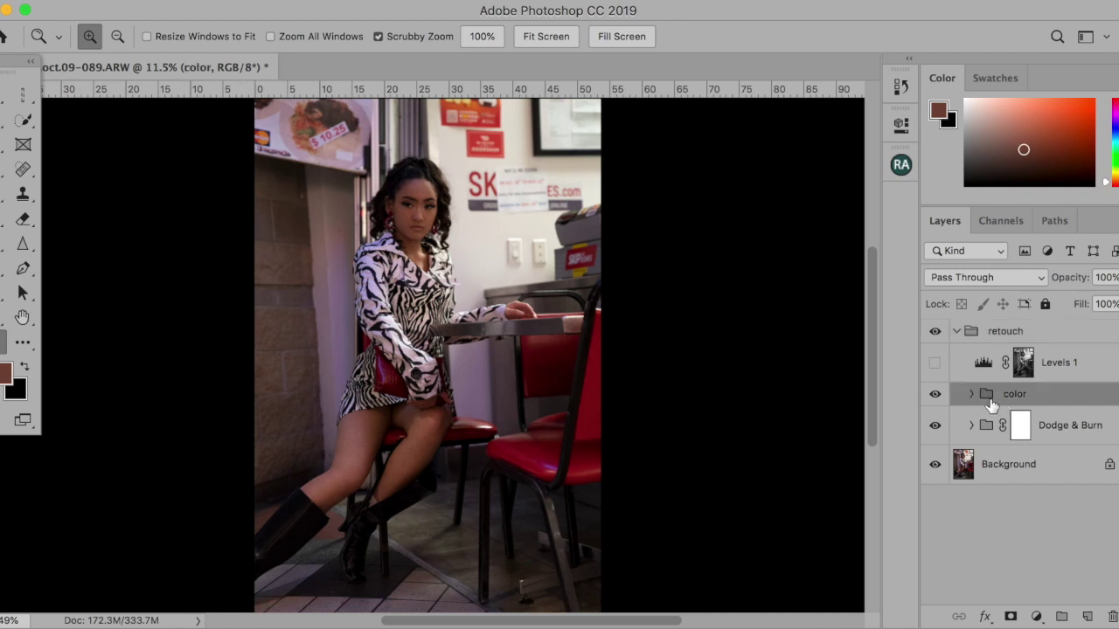
{"action": "left_click", "coordinate": [934, 397]}
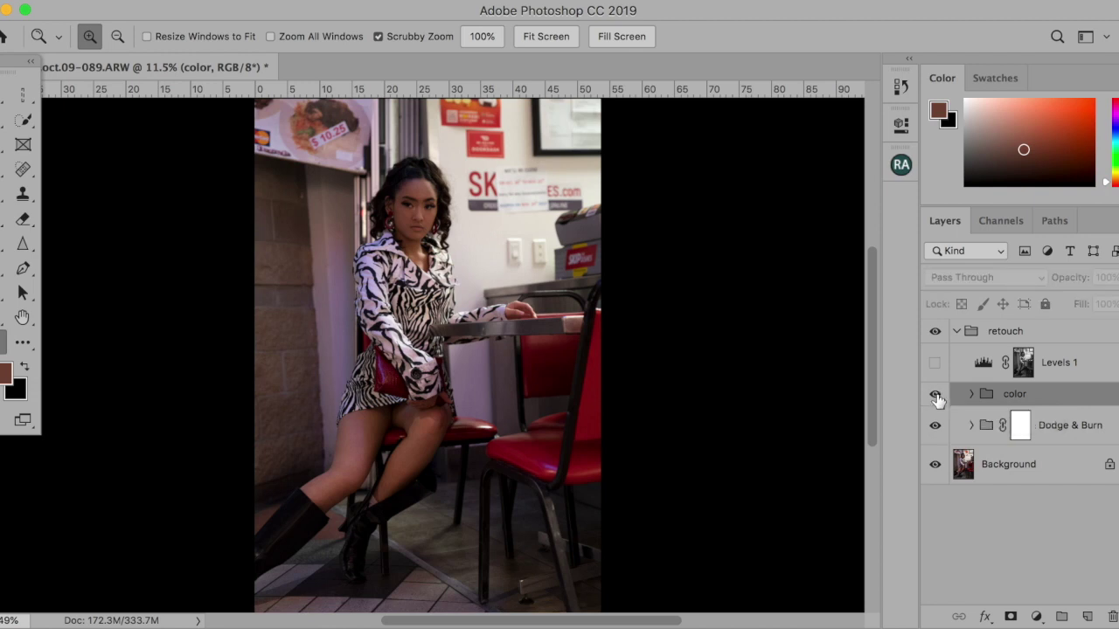
{"action": "left_click", "coordinate": [935, 397]}
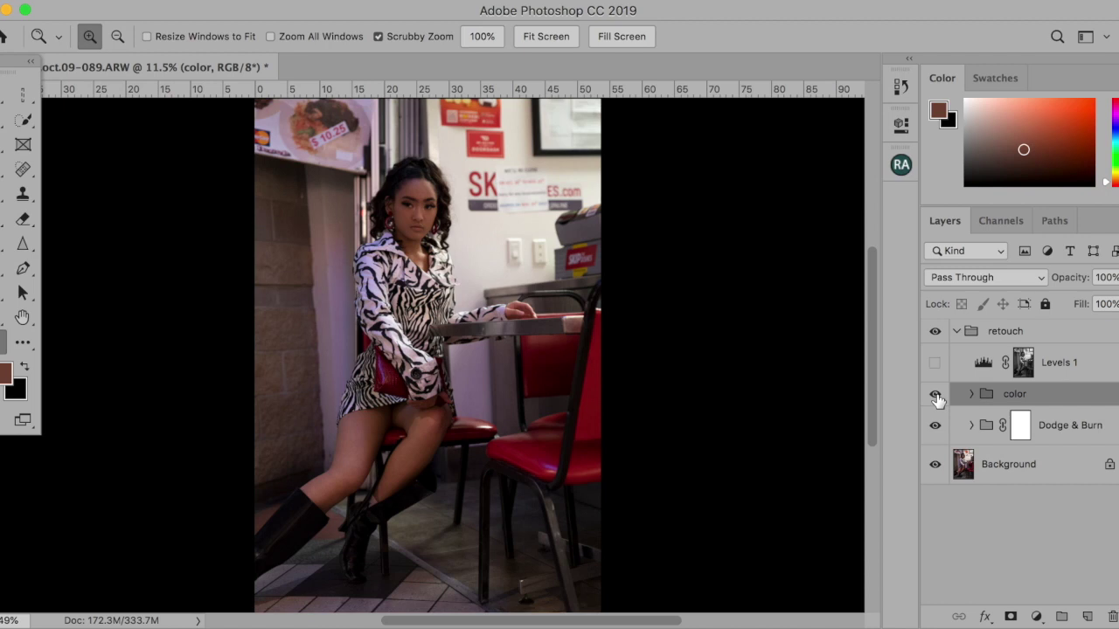
{"action": "left_click", "coordinate": [935, 396]}
- Expand the color group to examine its Layer 1 and Hue/Saturation 1 layers, and compare the group's combined effect on and off
{"action": "left_click", "coordinate": [971, 394]}
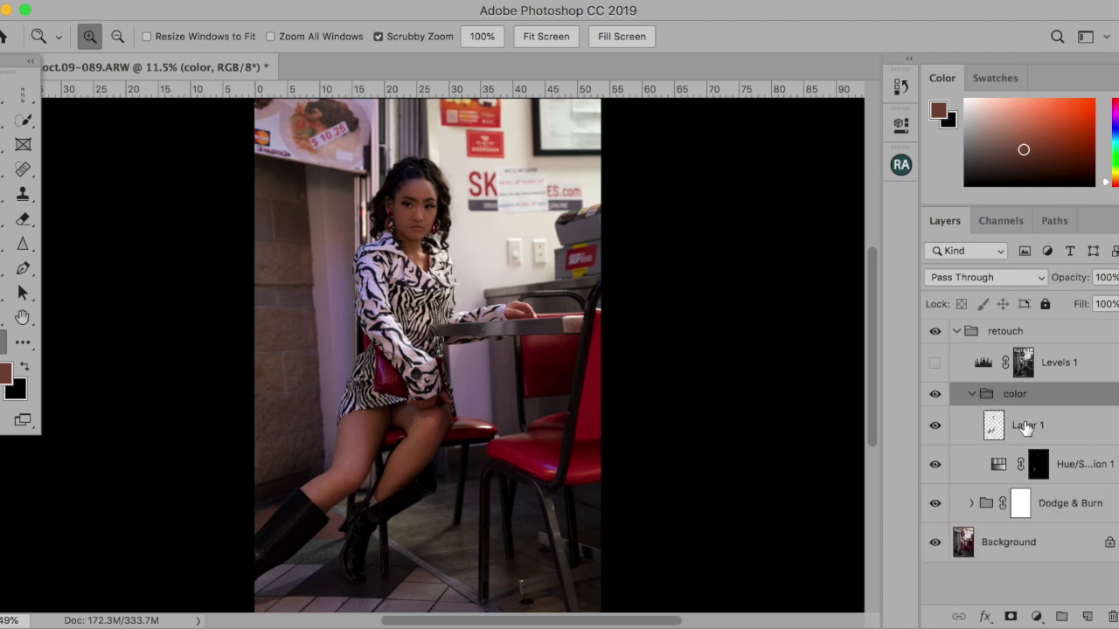
{"action": "left_click", "coordinate": [1070, 473]}
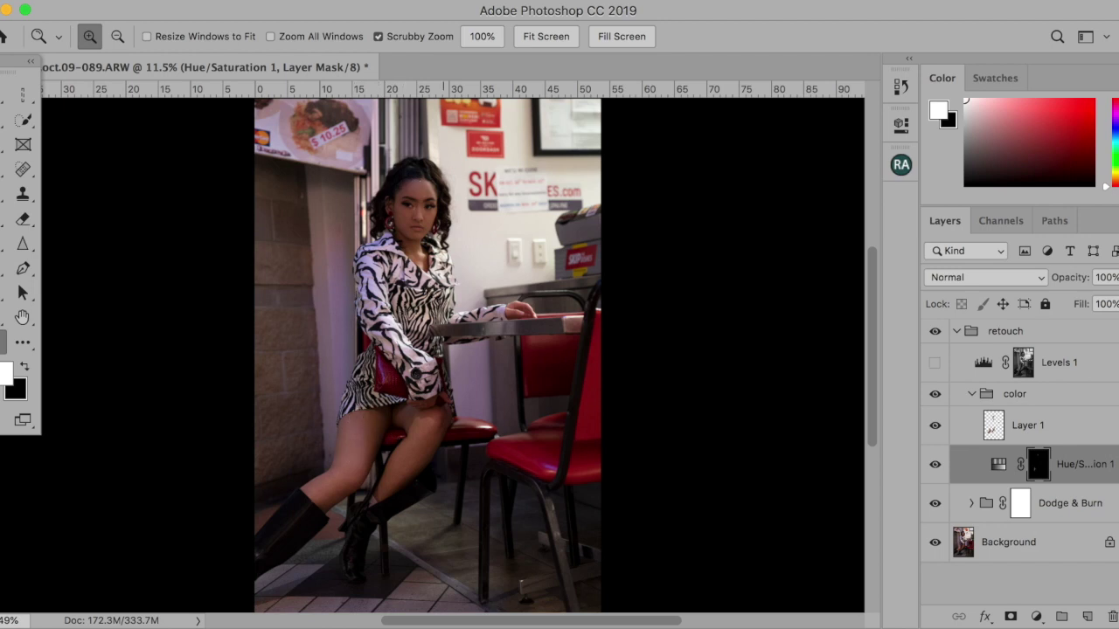
{"action": "left_click", "coordinate": [935, 394]}
{"action": "left_click", "coordinate": [934, 396]}
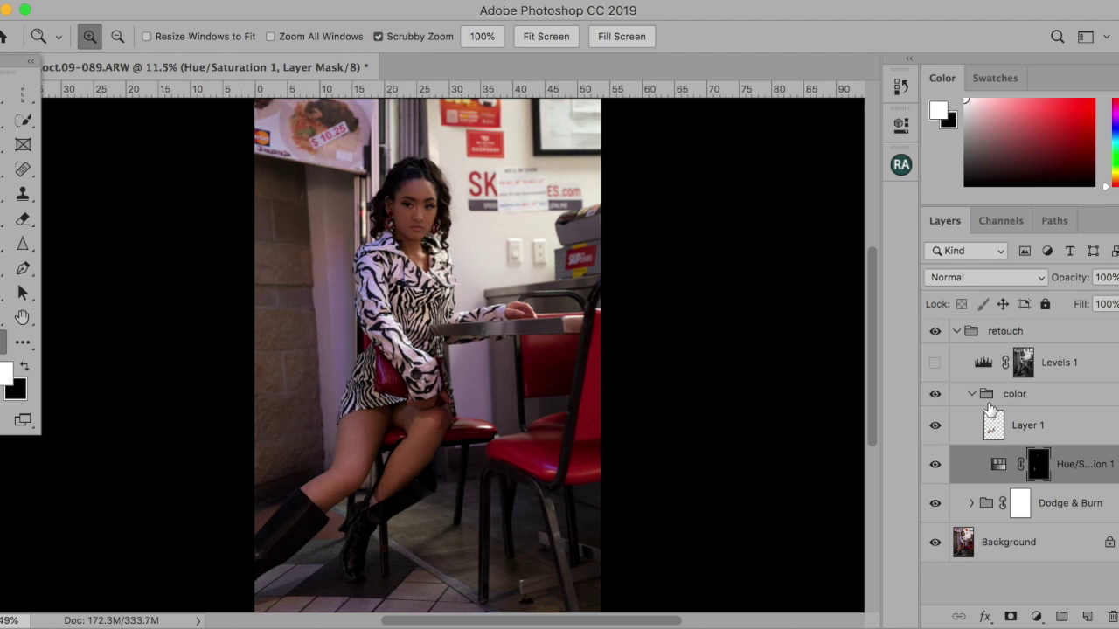
{"action": "left_click", "coordinate": [936, 394]}
{"action": "left_click", "coordinate": [935, 394]}
- Show the Levels 1 adjustment layer and compare the photo's contrast with it on and off
{"action": "left_click", "coordinate": [934, 362]}
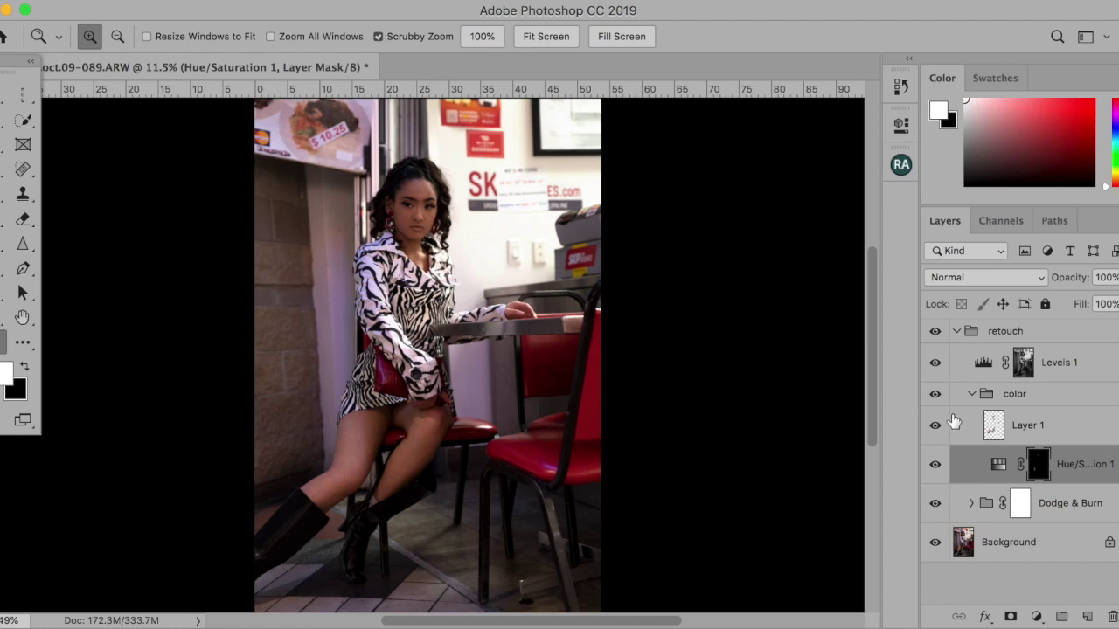
{"action": "left_click", "coordinate": [1067, 366]}
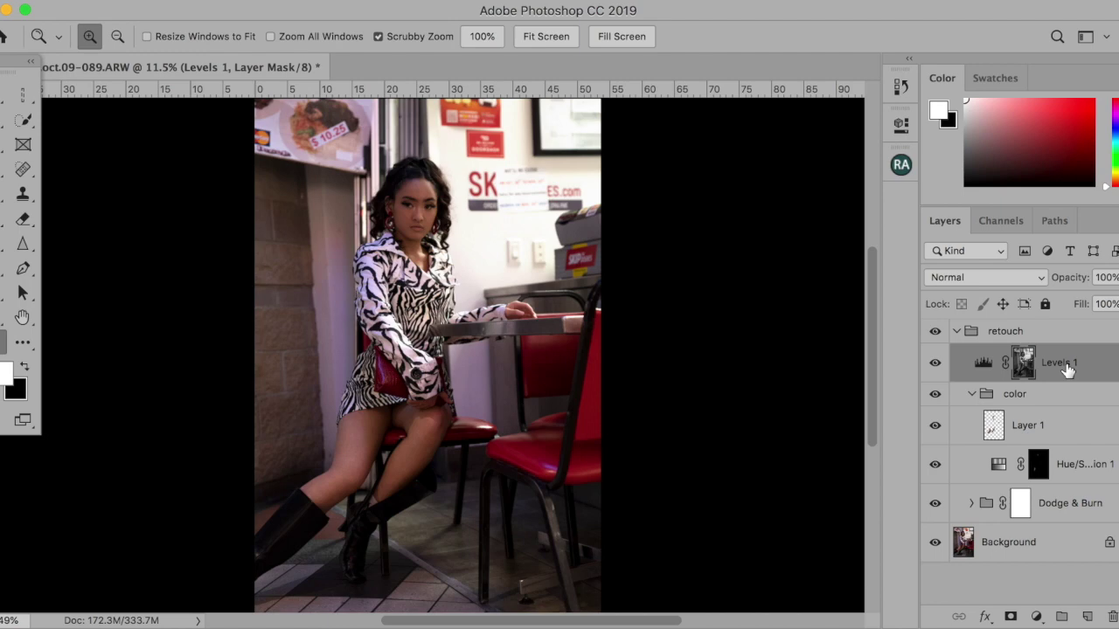
{"action": "left_click", "coordinate": [935, 364]}
{"action": "left_click", "coordinate": [935, 363]}
{"action": "left_click", "coordinate": [937, 366]}
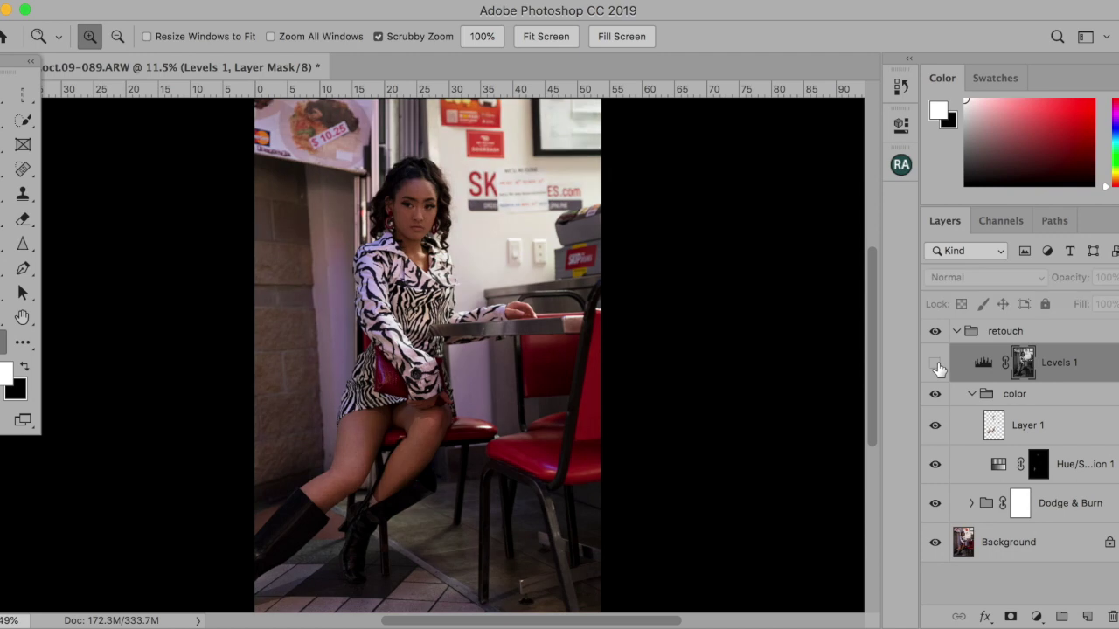
{"action": "left_click", "coordinate": [936, 363]}
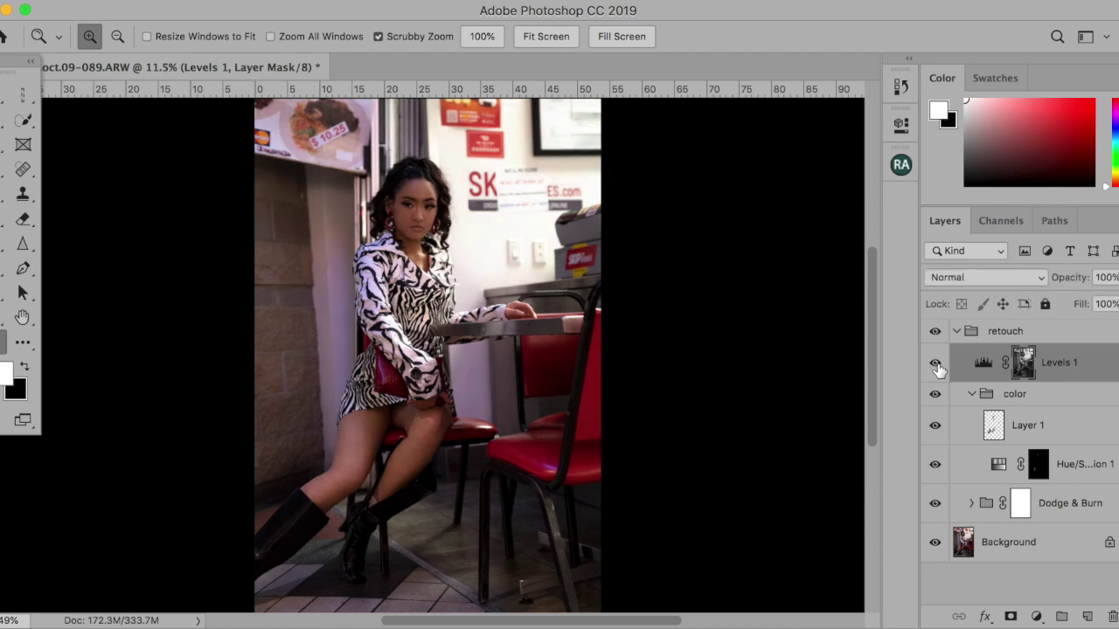
- Collapse the retouch group and compare the full retouch against the original Background at whole-image view
{"action": "left_click", "coordinate": [556, 42]}
{"action": "left_click", "coordinate": [959, 336]}
{"action": "left_click", "coordinate": [957, 333]}
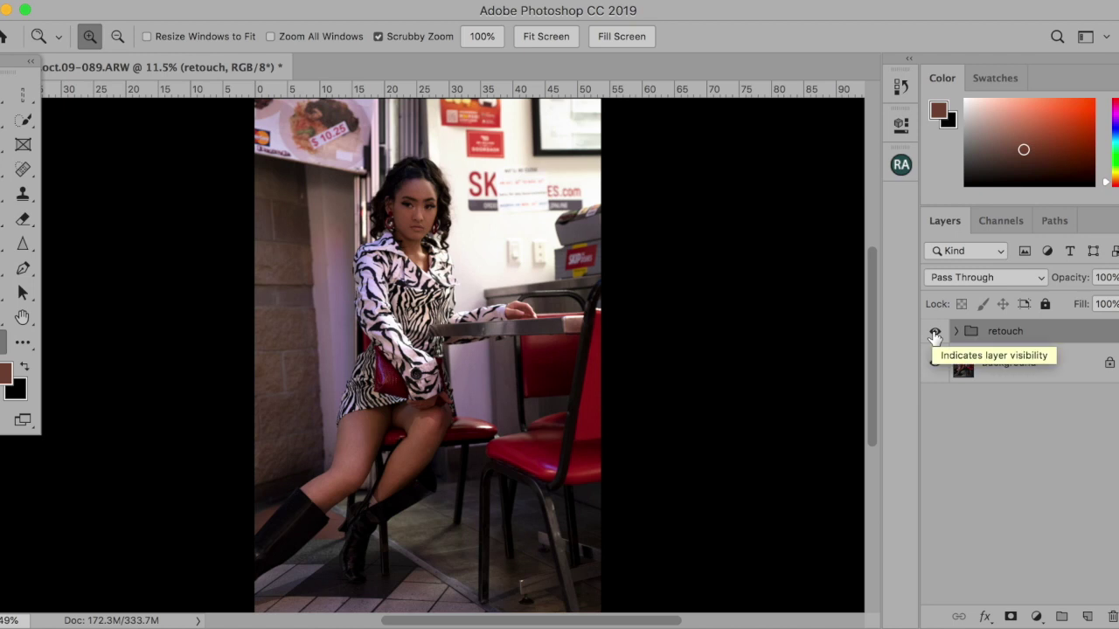
{"action": "left_click", "coordinate": [935, 332]}
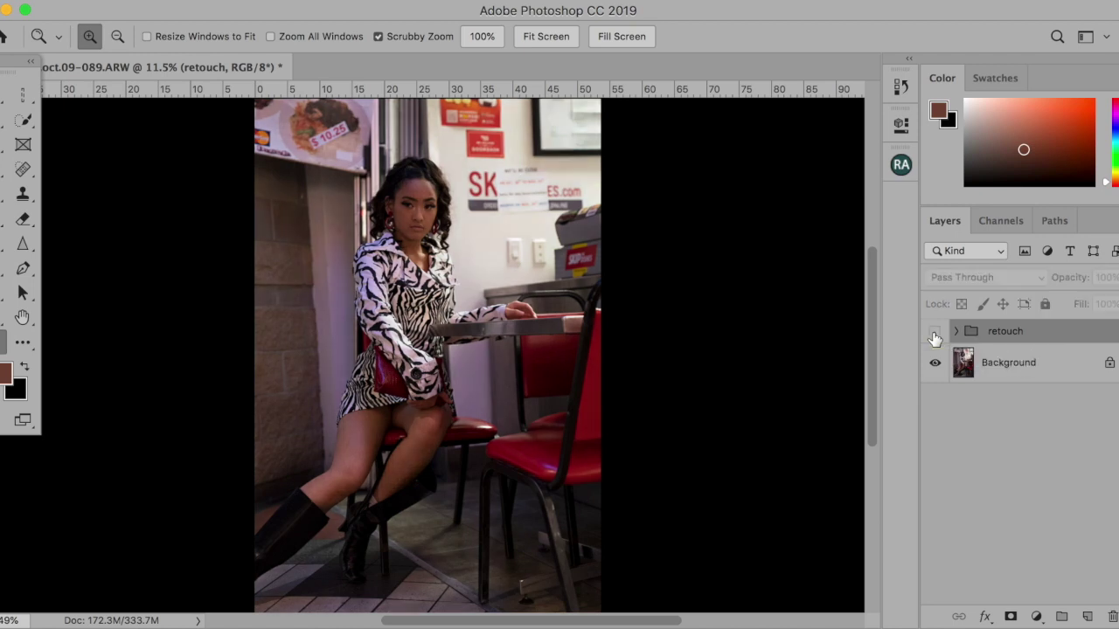
{"action": "left_click", "coordinate": [934, 333]}
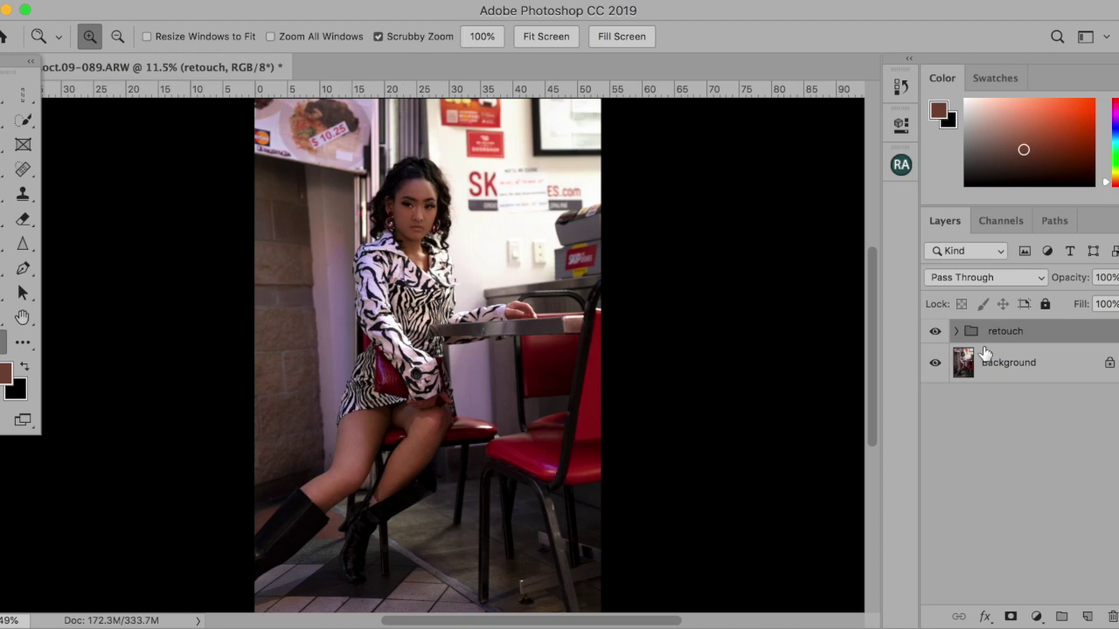
{"action": "left_click", "coordinate": [934, 331]}
{"action": "left_click", "coordinate": [935, 331]}
- Review the finished retouch at several magnifications, ending with the whole photo at 8.33%, and shift the floating toolbox further into view
{"action": "left_click", "coordinate": [117, 36]}
{"action": "left_click", "coordinate": [298, 285]}
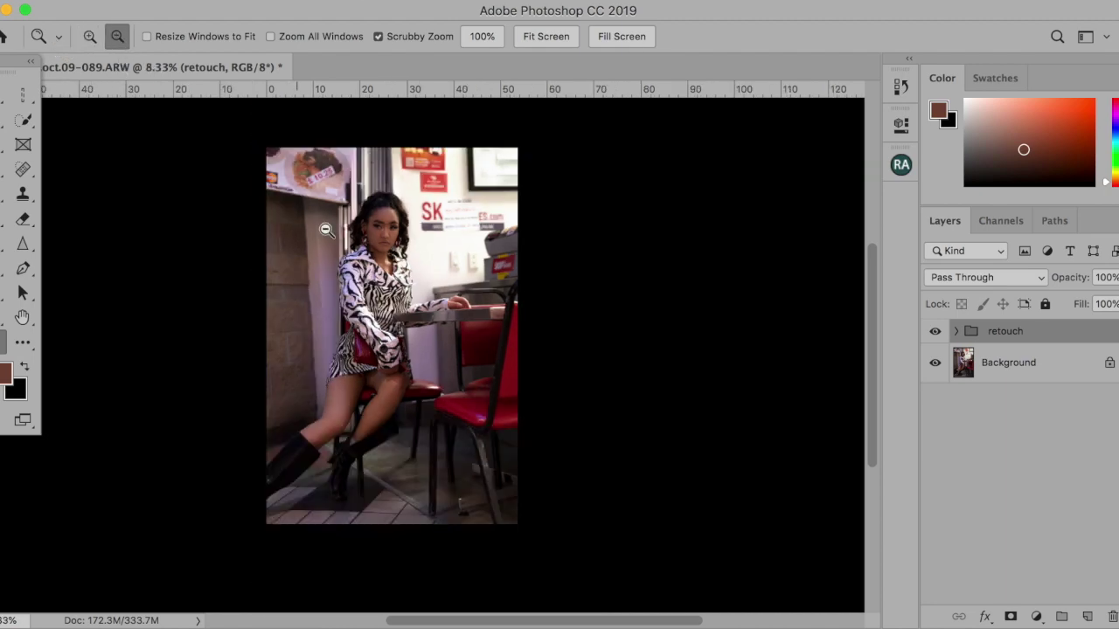
{"action": "left_click", "coordinate": [89, 36]}
{"action": "left_click", "coordinate": [320, 151]}
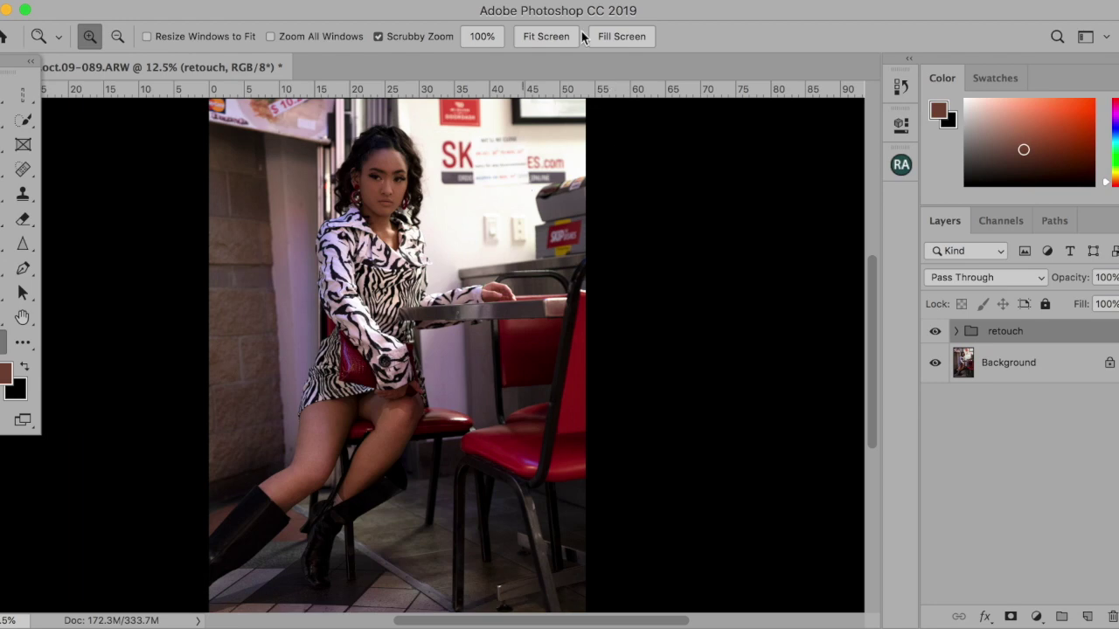
{"action": "left_click", "coordinate": [550, 35]}
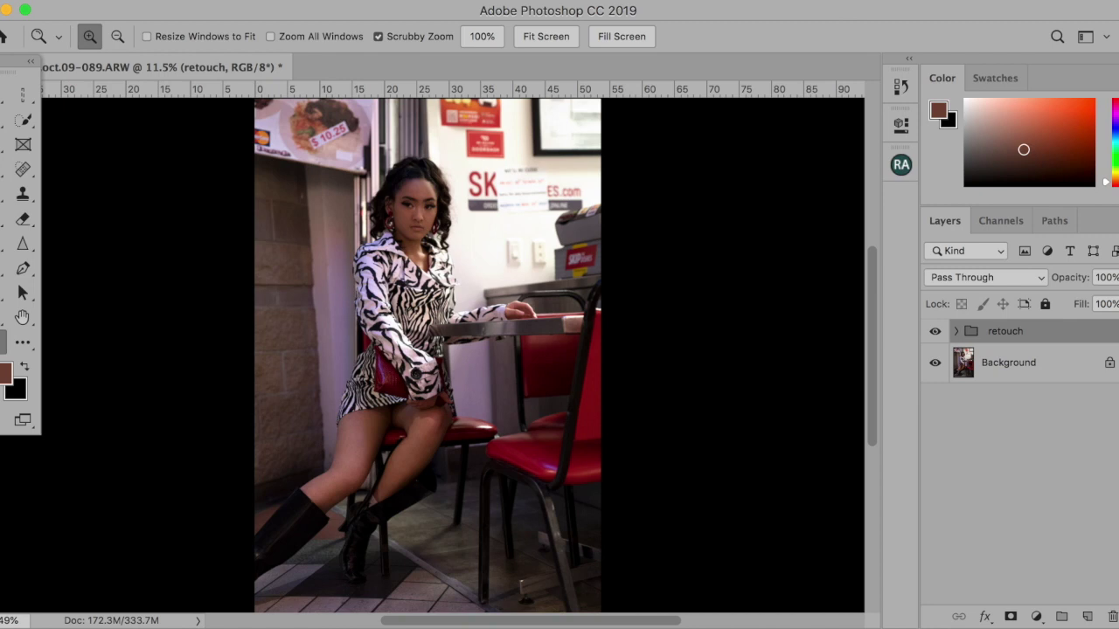
{"action": "left_click_drag", "start_coordinate": [13, 73], "coordinate": [12, 70]}
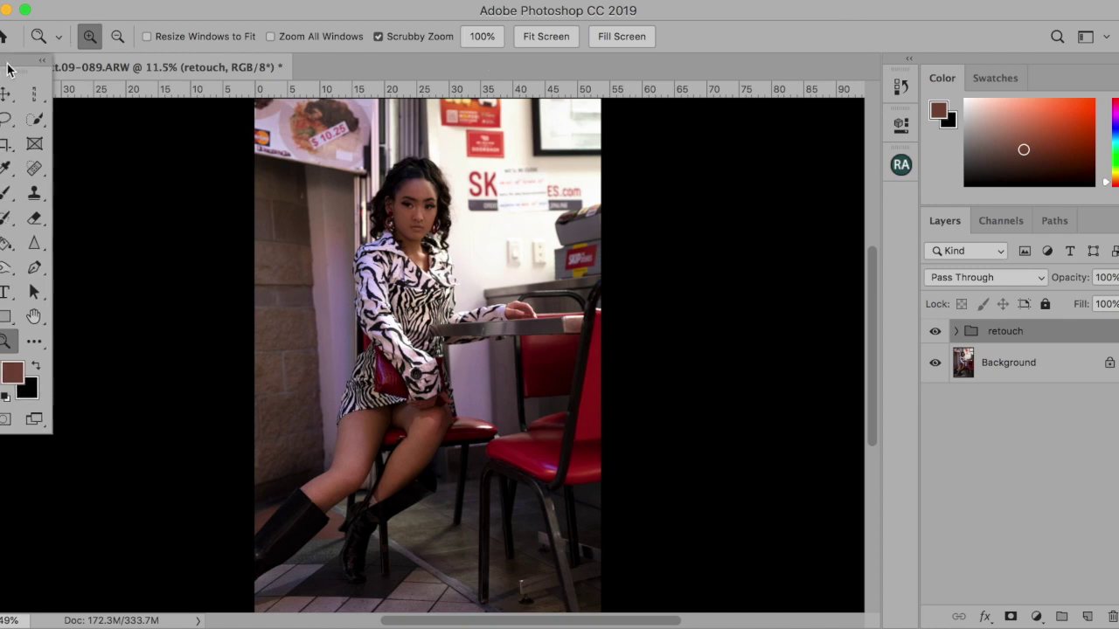
{"action": "left_click", "coordinate": [31, 59]}
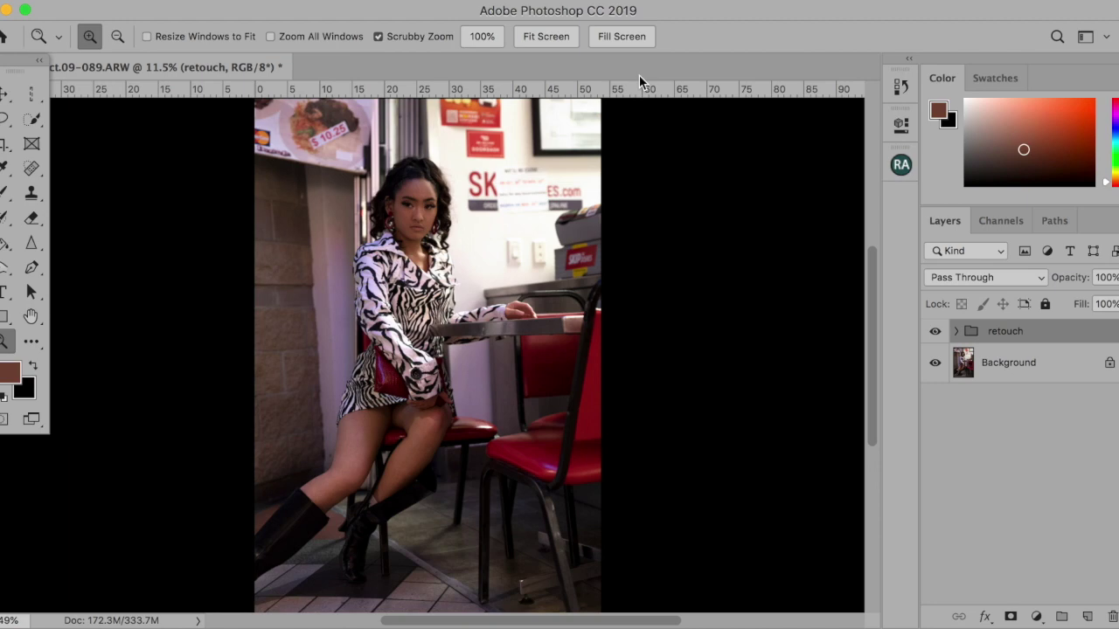
{"action": "left_click", "coordinate": [117, 35]}
{"action": "left_click", "coordinate": [115, 253]}
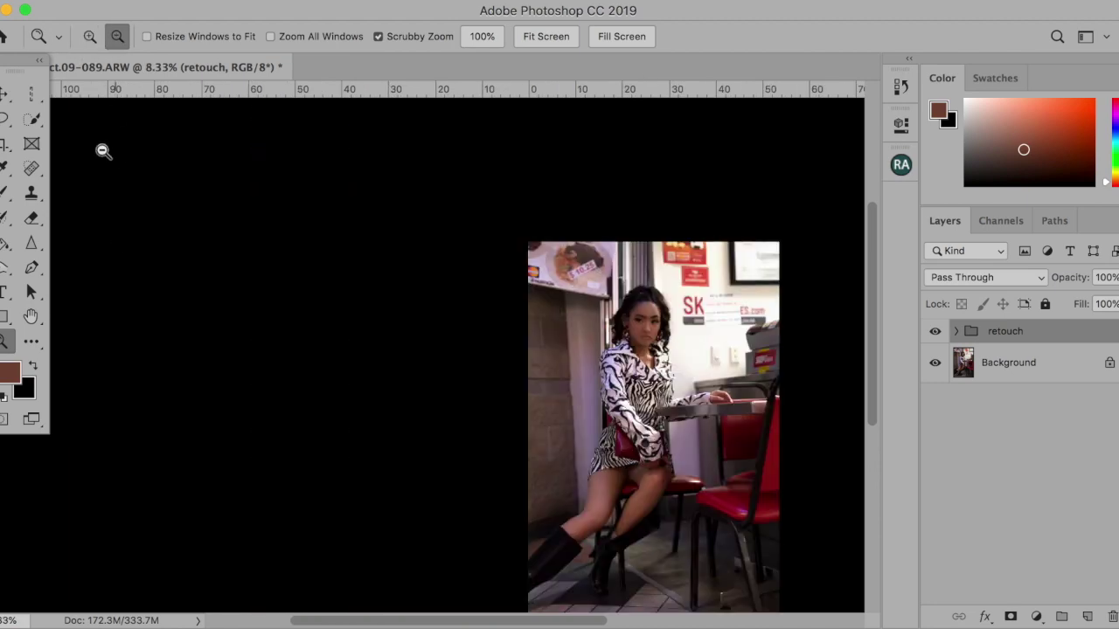
{"action": "left_click", "coordinate": [87, 37]}
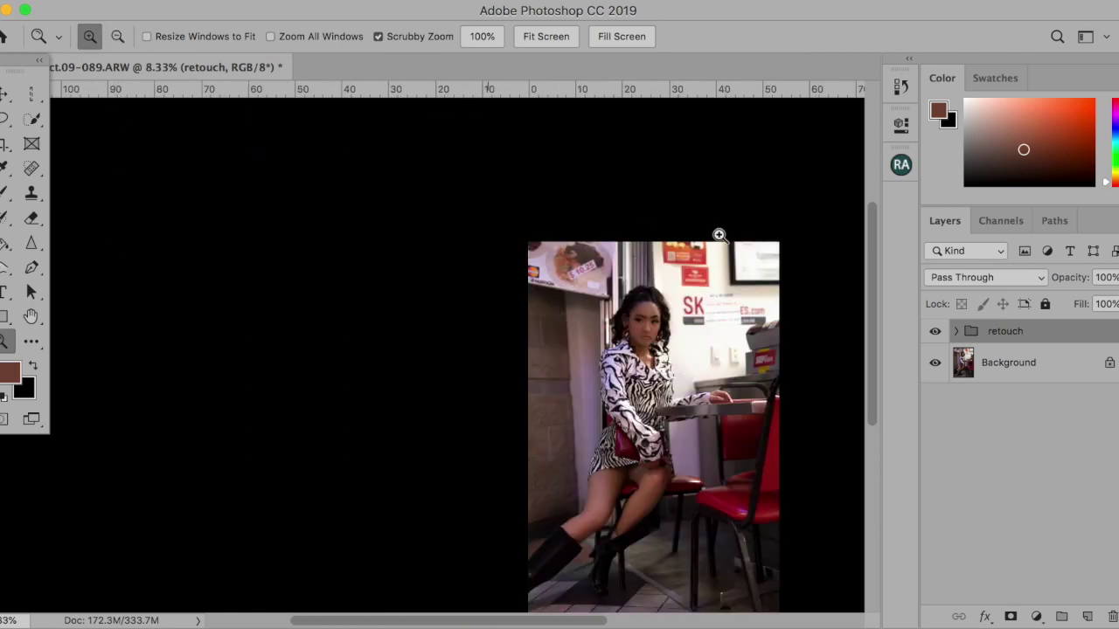
{"action": "left_click_drag", "start_coordinate": [868, 286], "coordinate": [872, 325]}
{"action": "left_click_drag", "start_coordinate": [494, 621], "coordinate": [509, 621]}
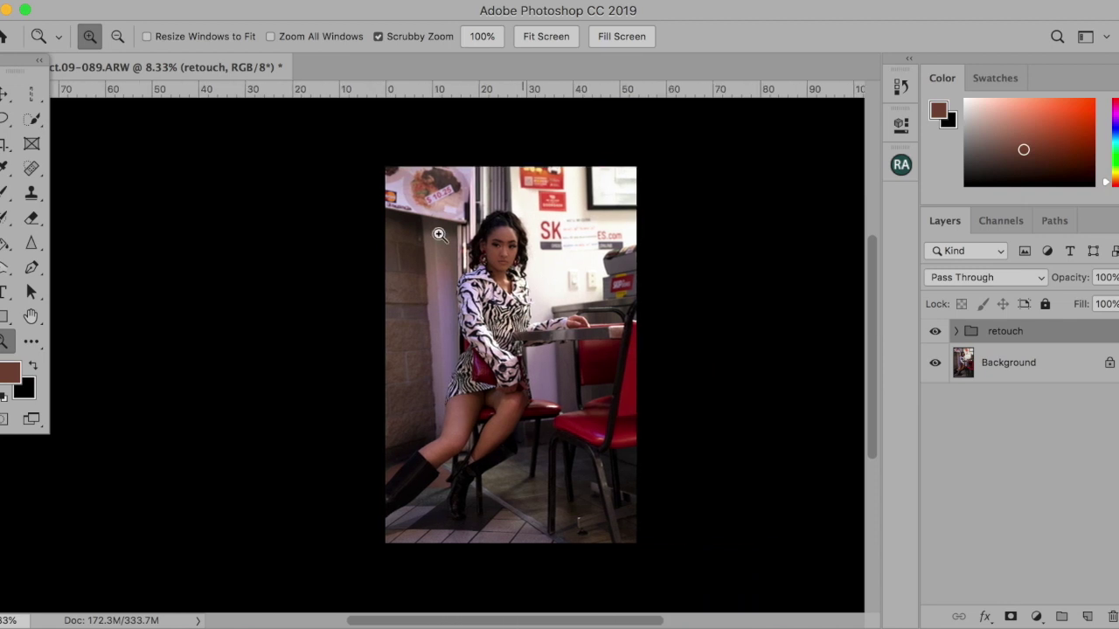